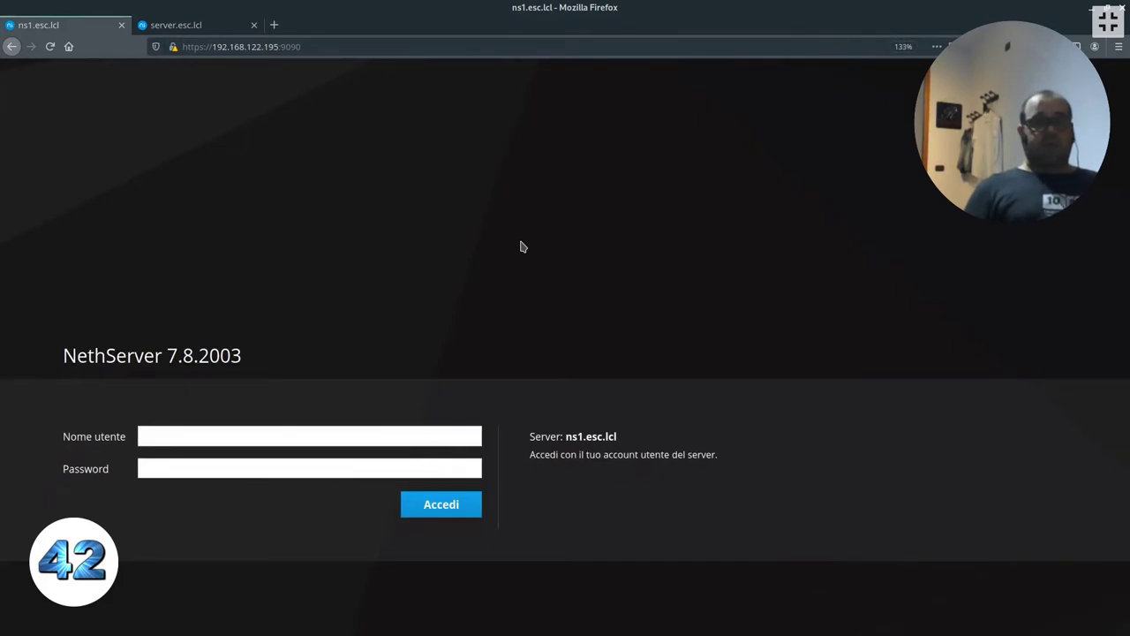
Log in to the ns1.esc.lcl server as root with the account password
left_click(345, 435)
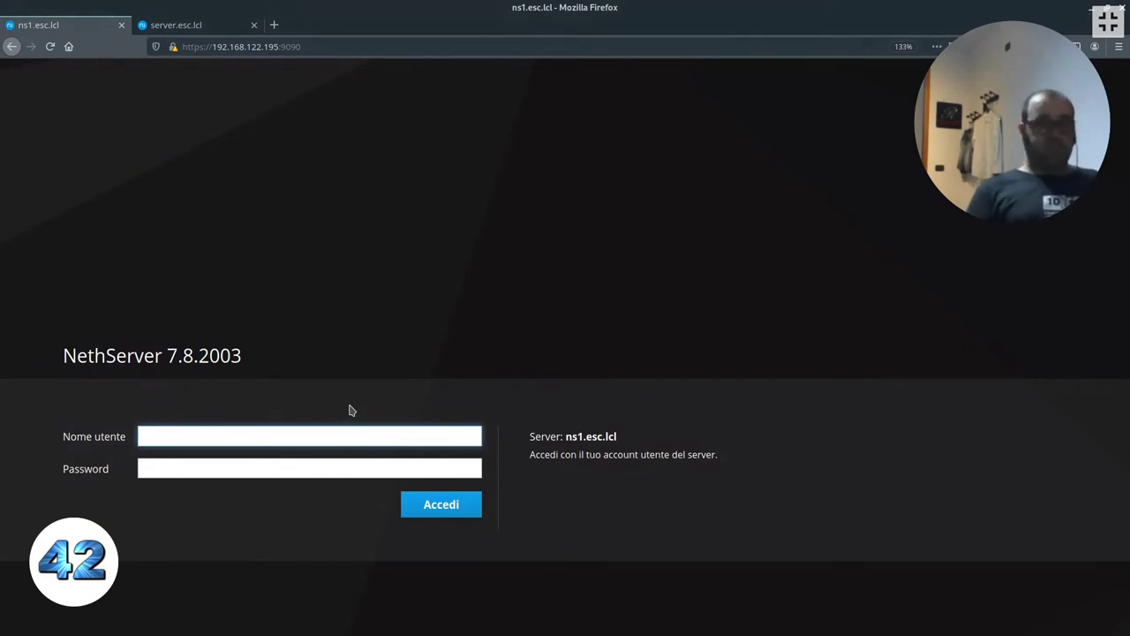
type("root")
key("Tab")
type("••")
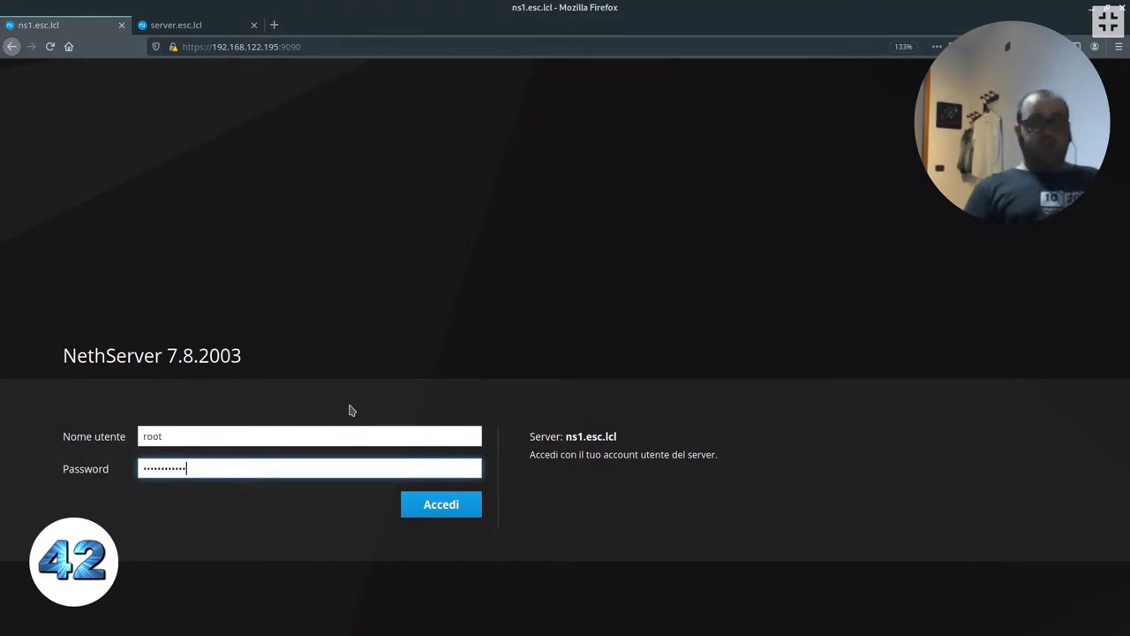
key("Return")
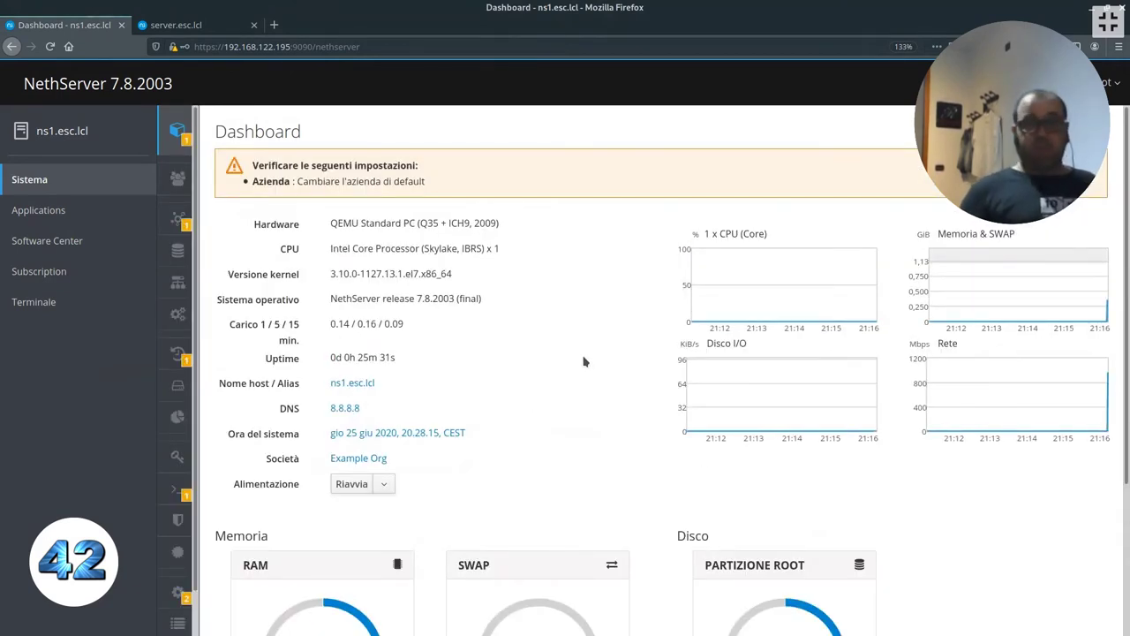
key("ctrl+minus")
key("ctrl+minus")
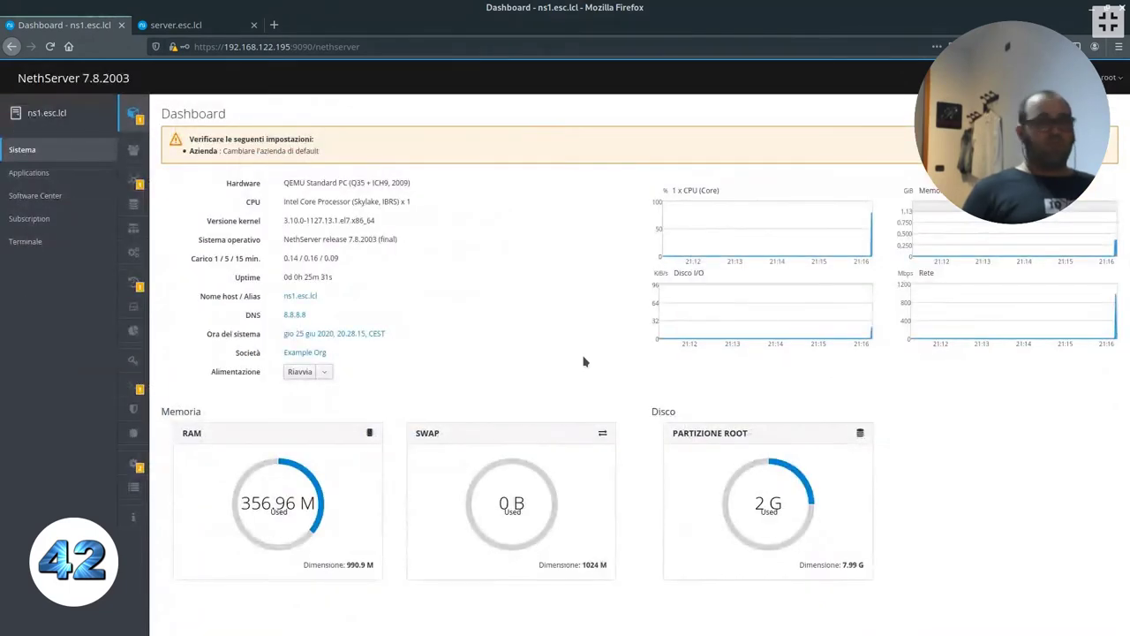
key("ctrl+plus")
key("ctrl+plus")
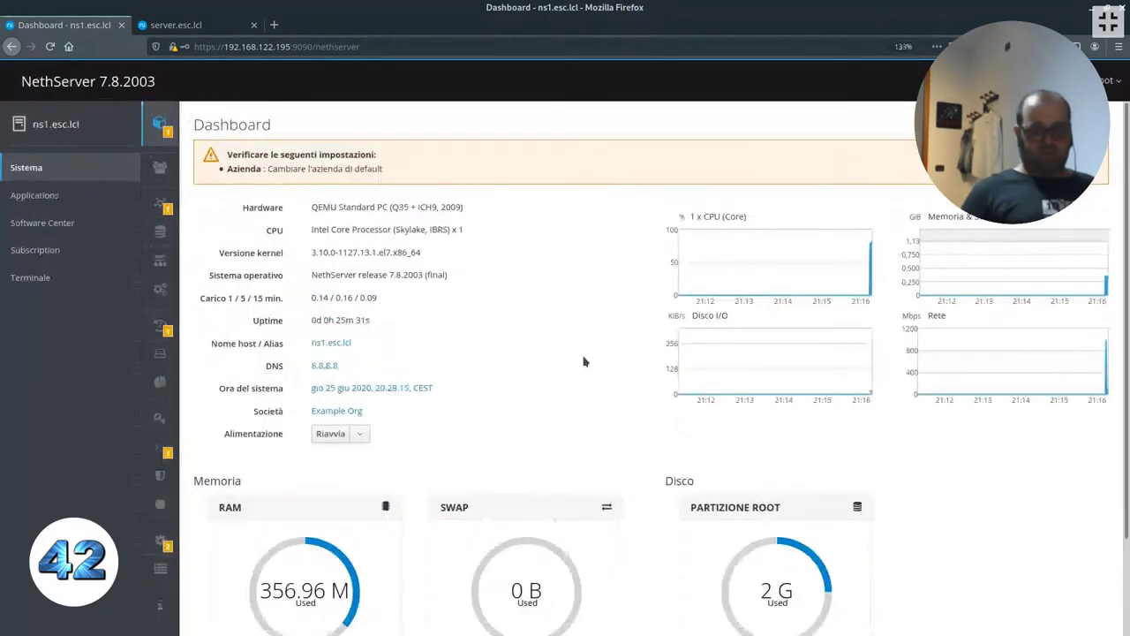
key("ctrl+minus")
key("ctrl+minus")
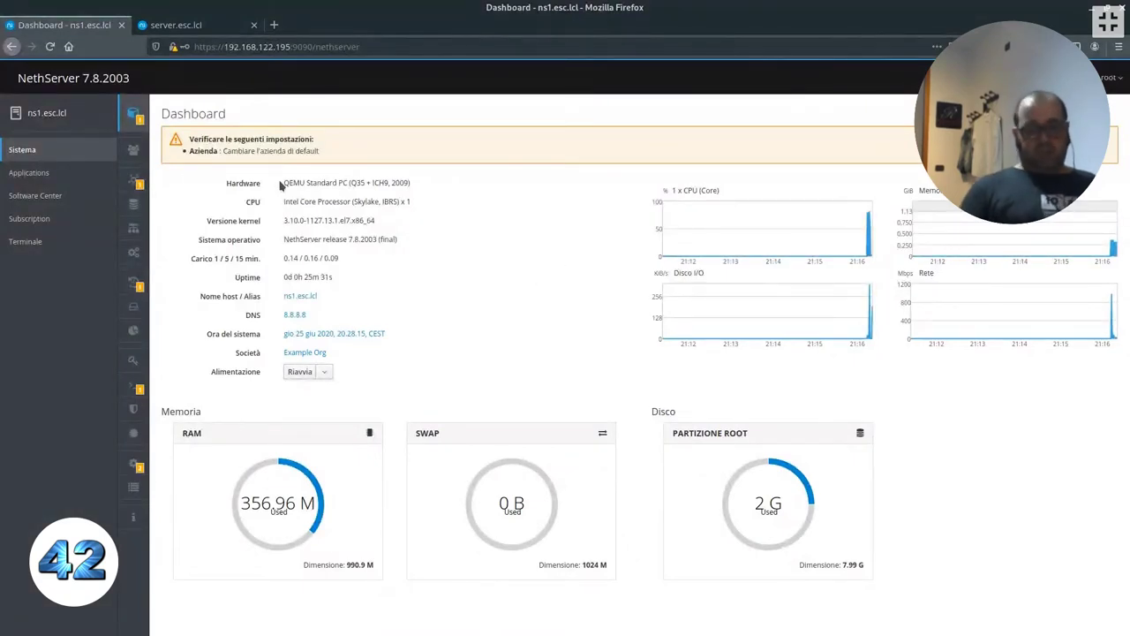
key("ctrl+plus")
key("ctrl+plus")
key("ctrl+plus")
mouse_move(187, 178)
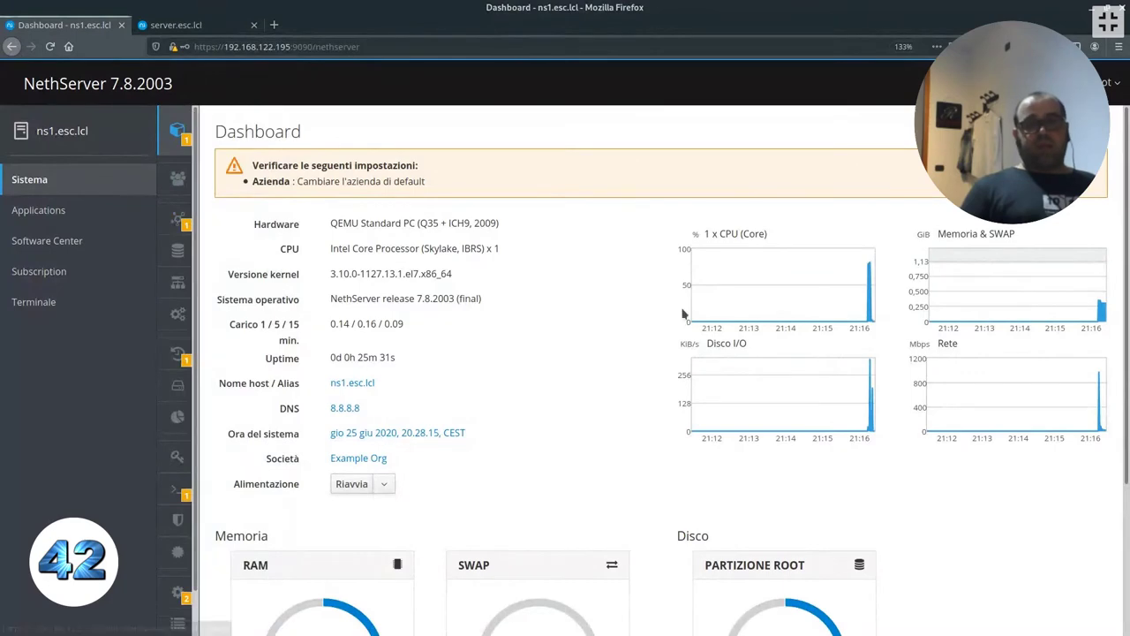
Review the dashboard's memory and disk usage, and view the company information form without saving it
scroll(603, 380, "down", 3)
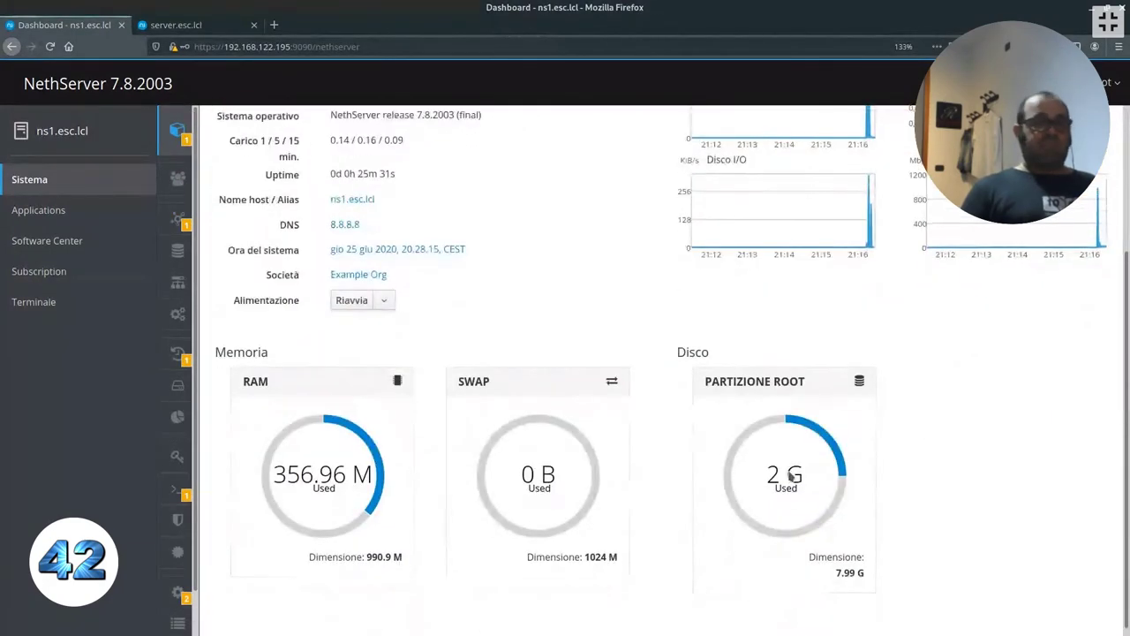
scroll(908, 421, "up", 2)
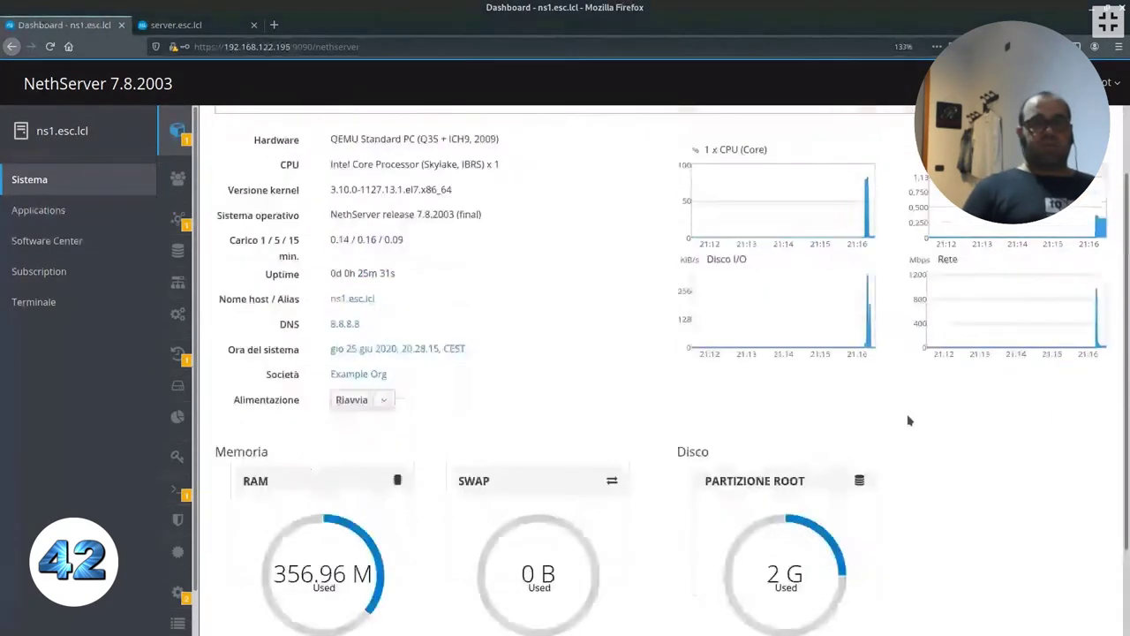
scroll(908, 420, "up", 2)
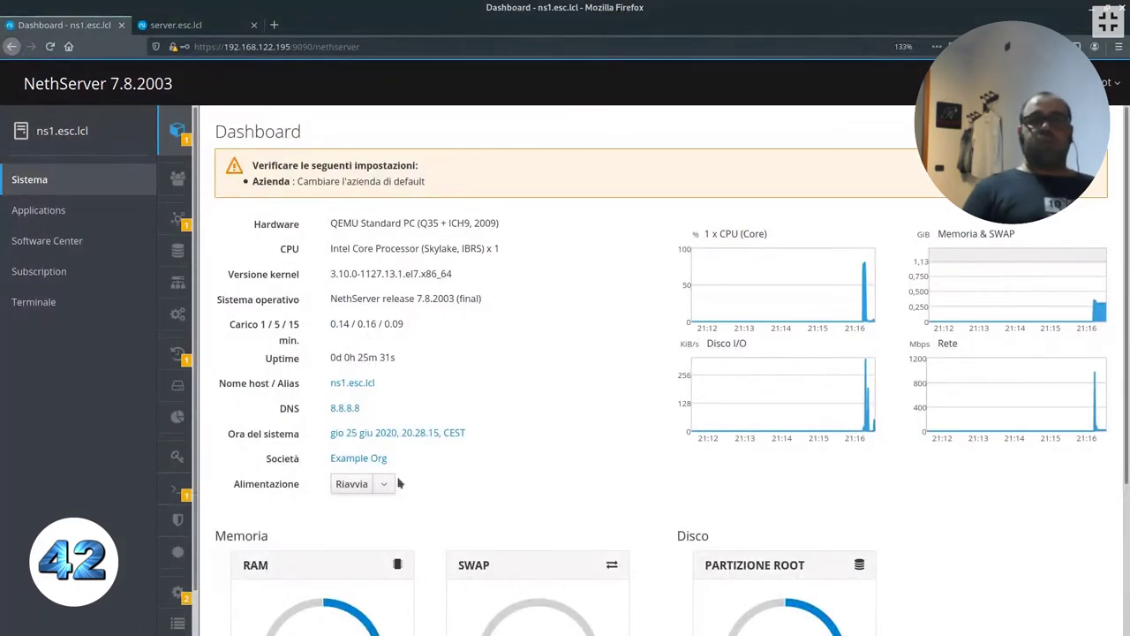
left_click(366, 459)
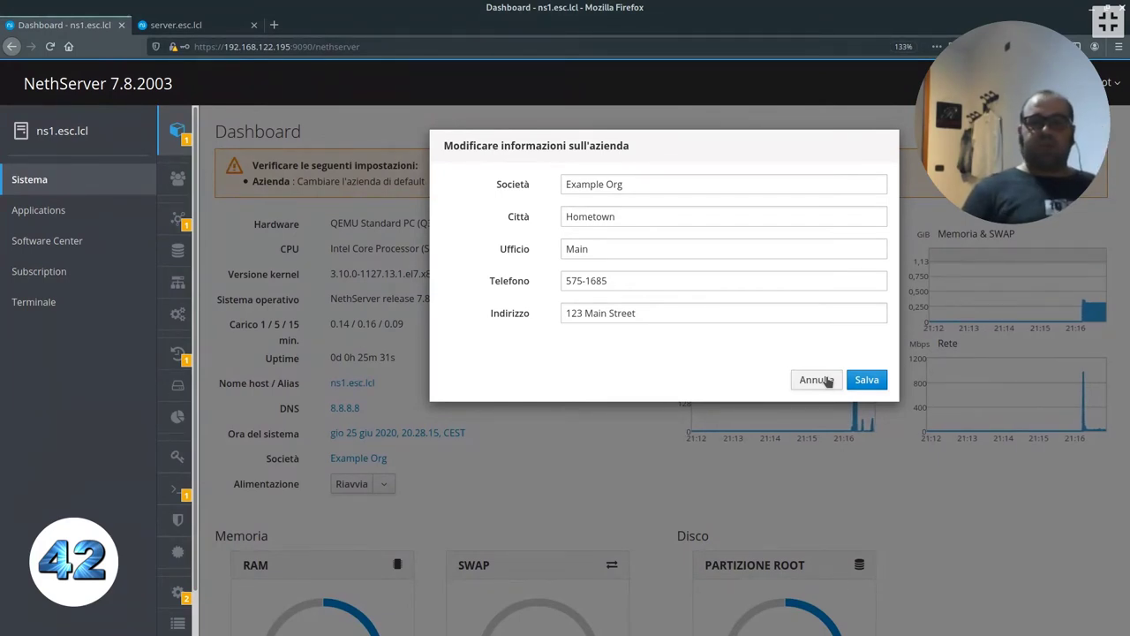
left_click(816, 380)
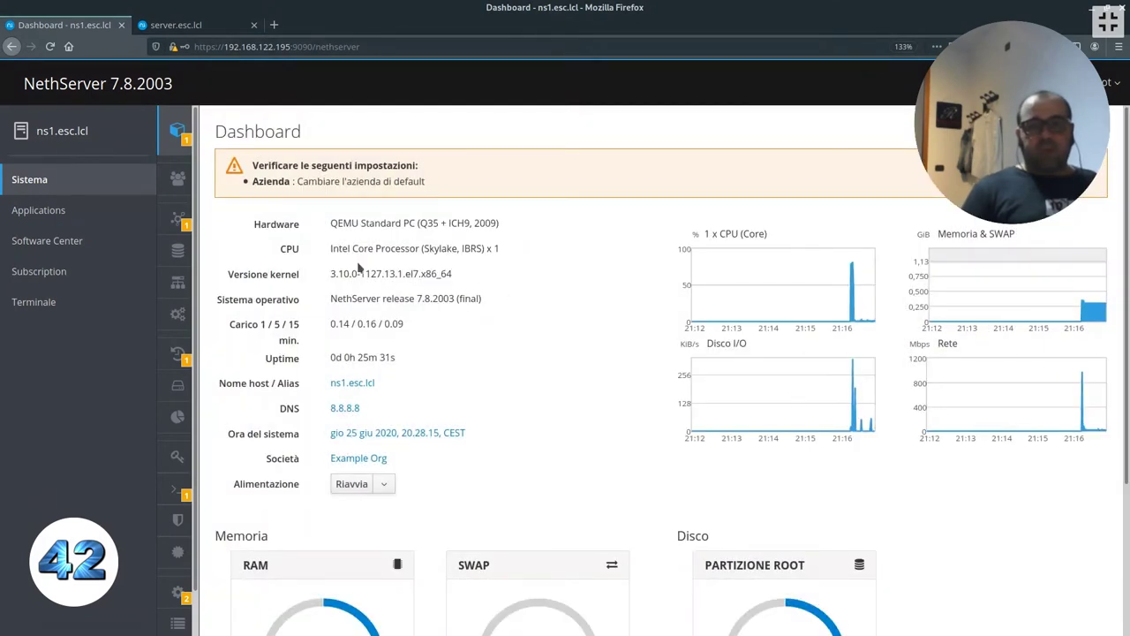
Try configuring the LAN (green) network interface eth0 with the static boot protocol, cancelling before the configuration is applied
mouse_move(203, 157)
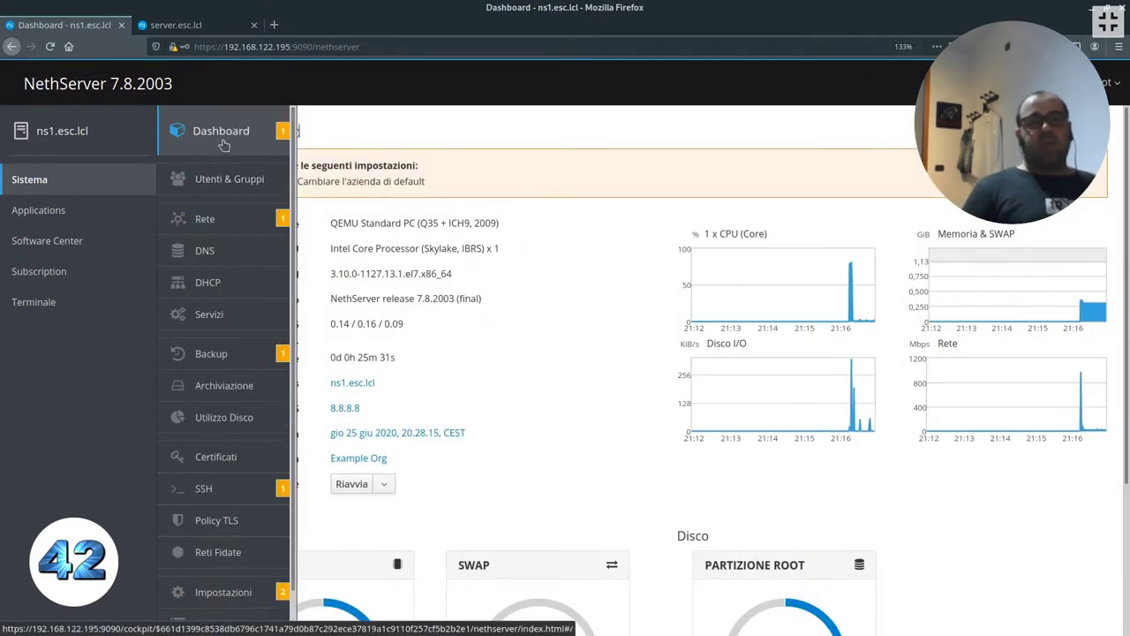
left_click(203, 219)
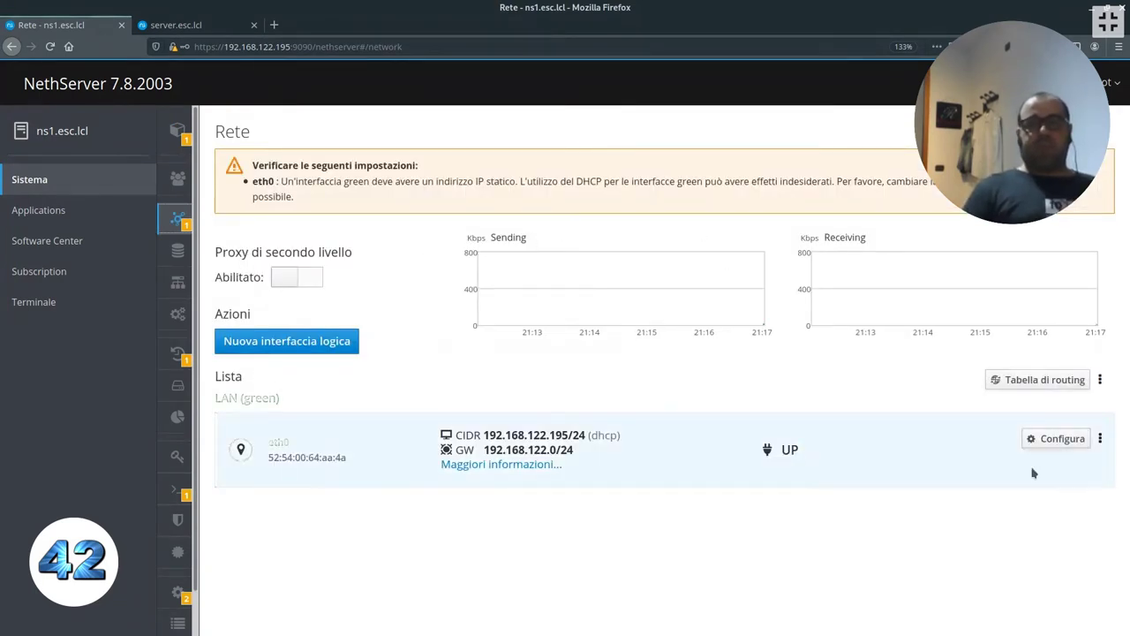
left_click(1051, 442)
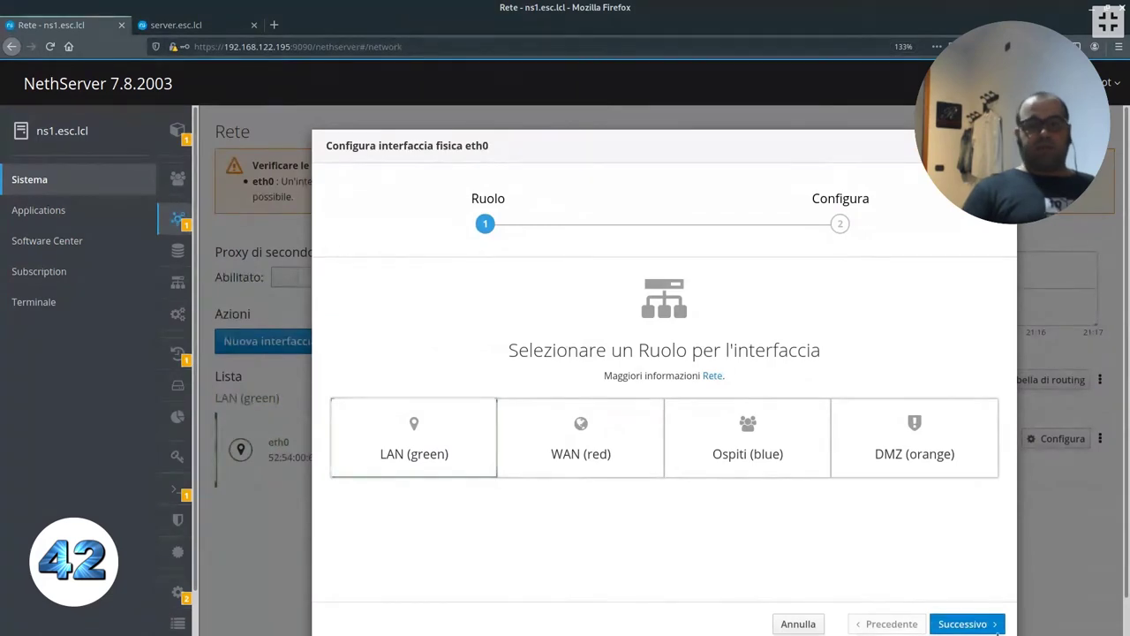
left_click(957, 621)
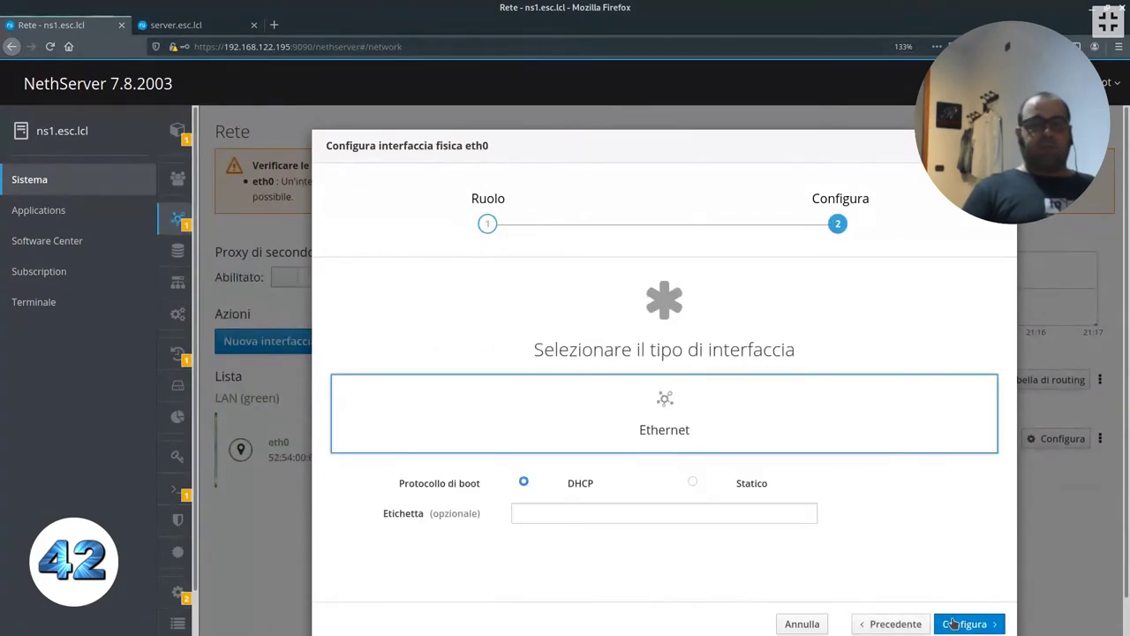
left_click(693, 482)
left_click(714, 513)
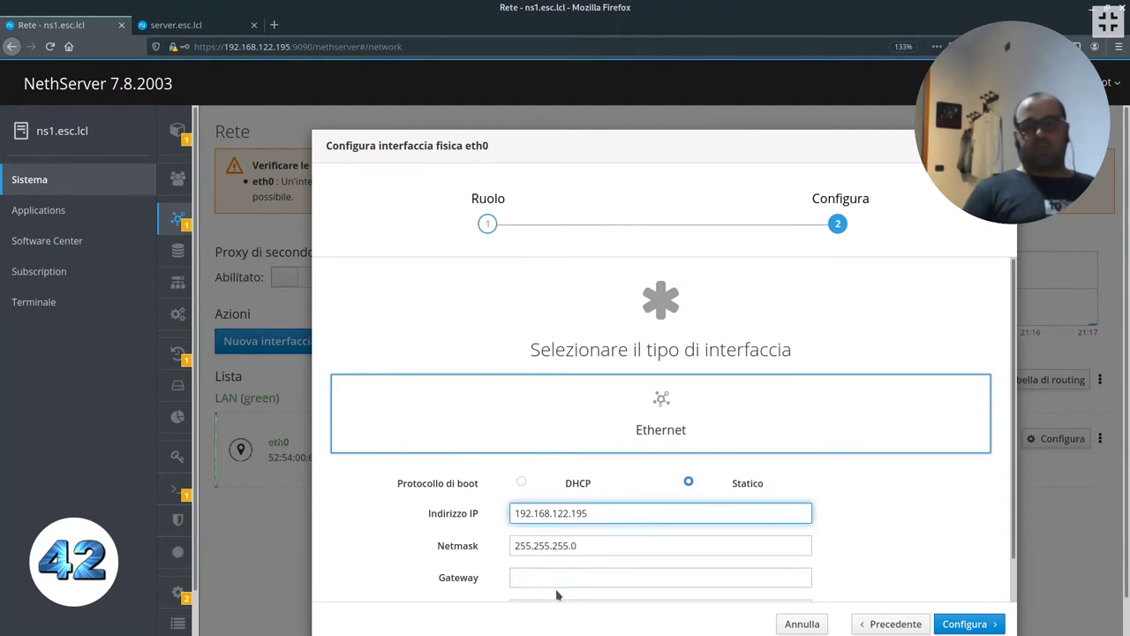
scroll(700, 553, "down", 1)
left_click(596, 537)
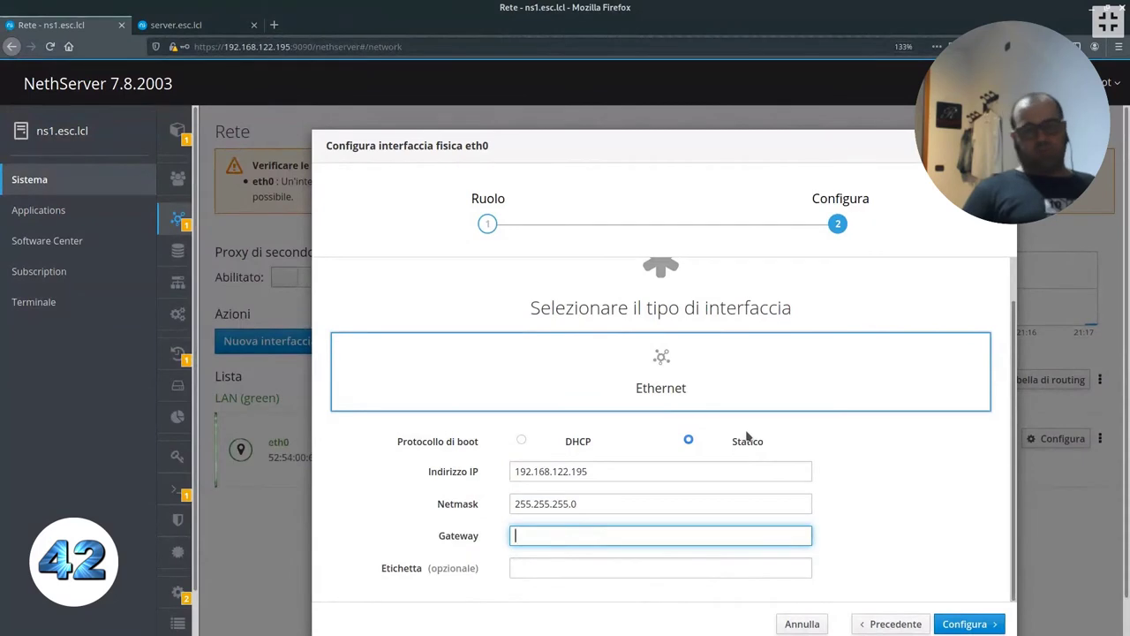
left_click(802, 623)
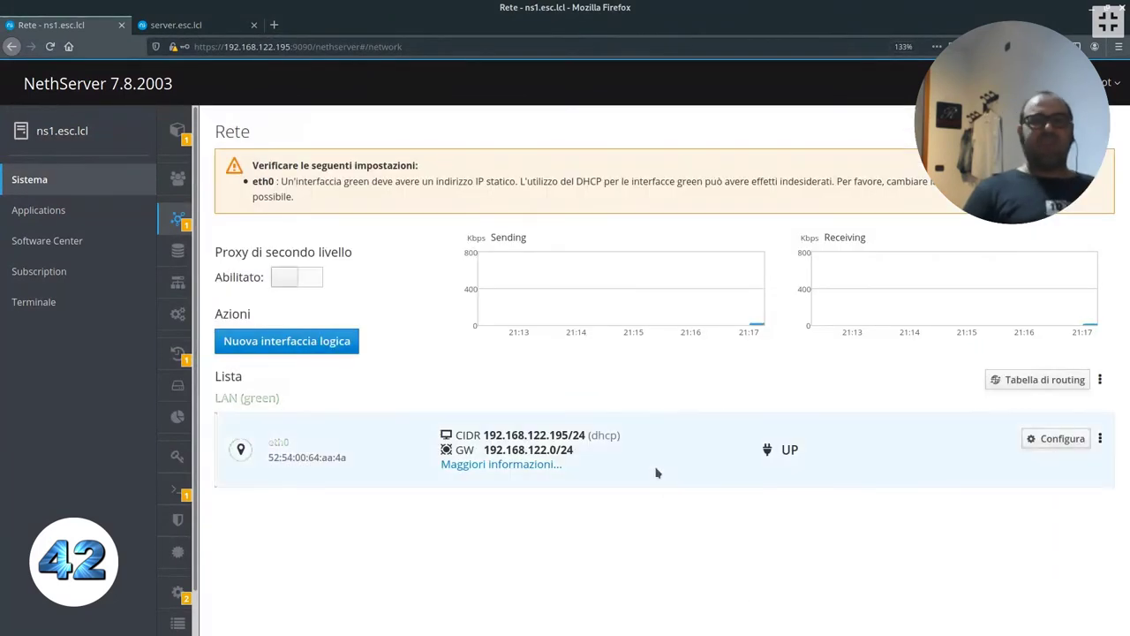
Examine the system's DNS records, DHCP settings and list of services
mouse_move(178, 251)
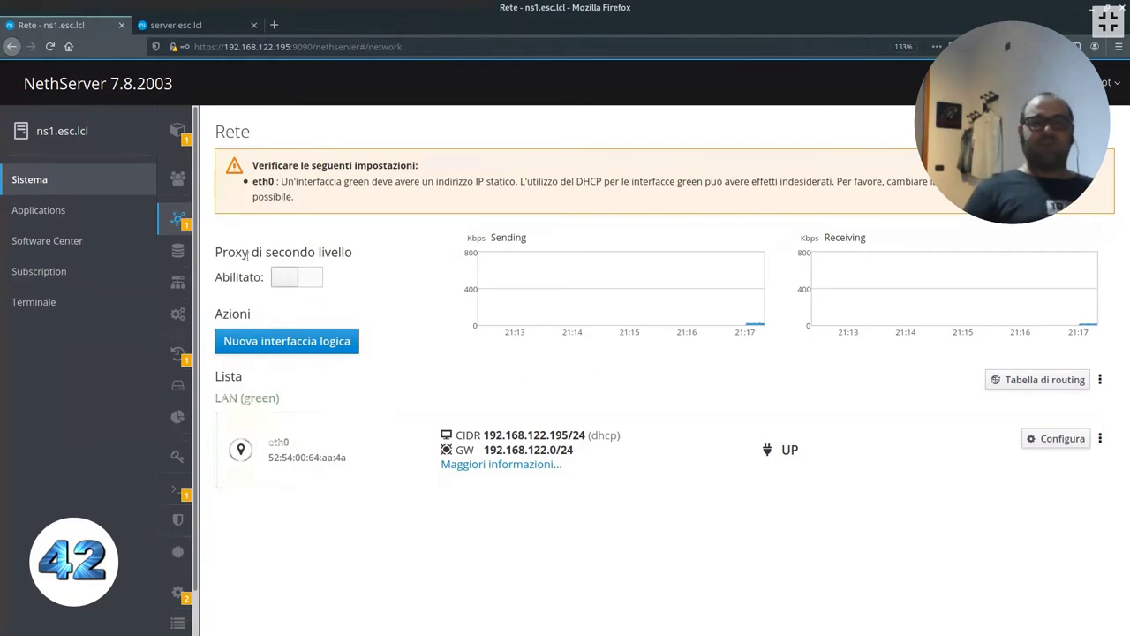
left_click(198, 260)
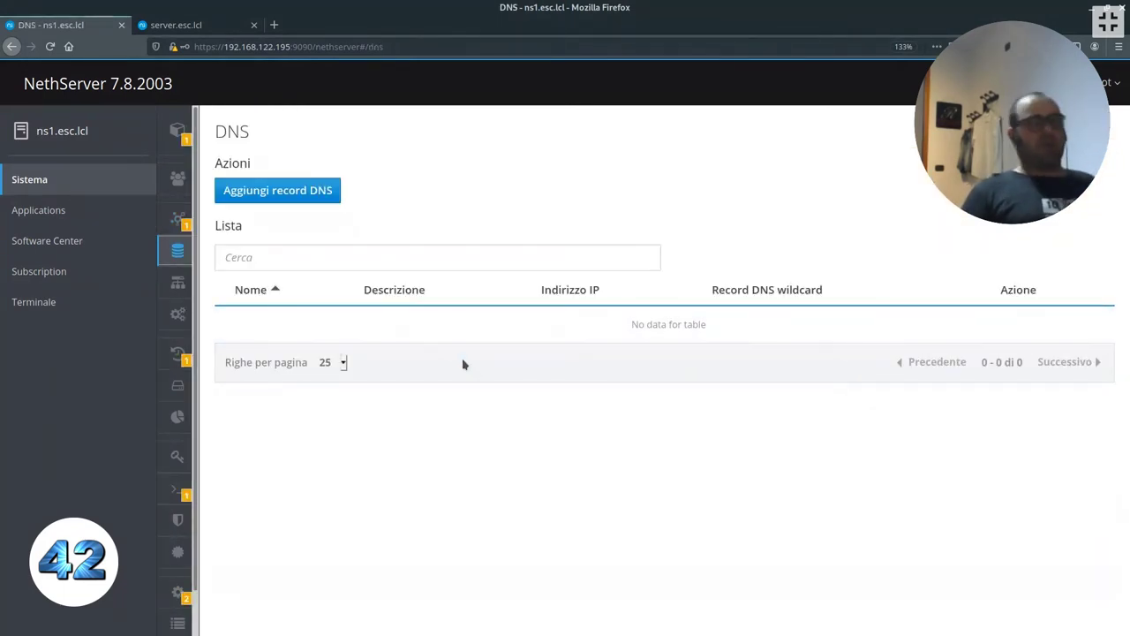
mouse_move(181, 265)
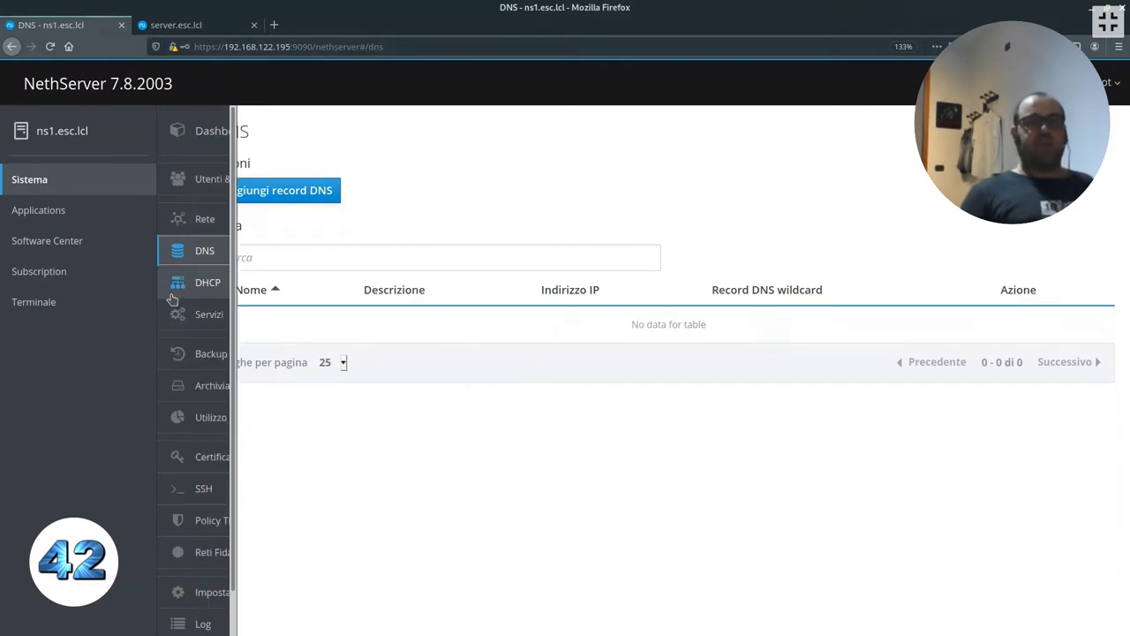
left_click(221, 291)
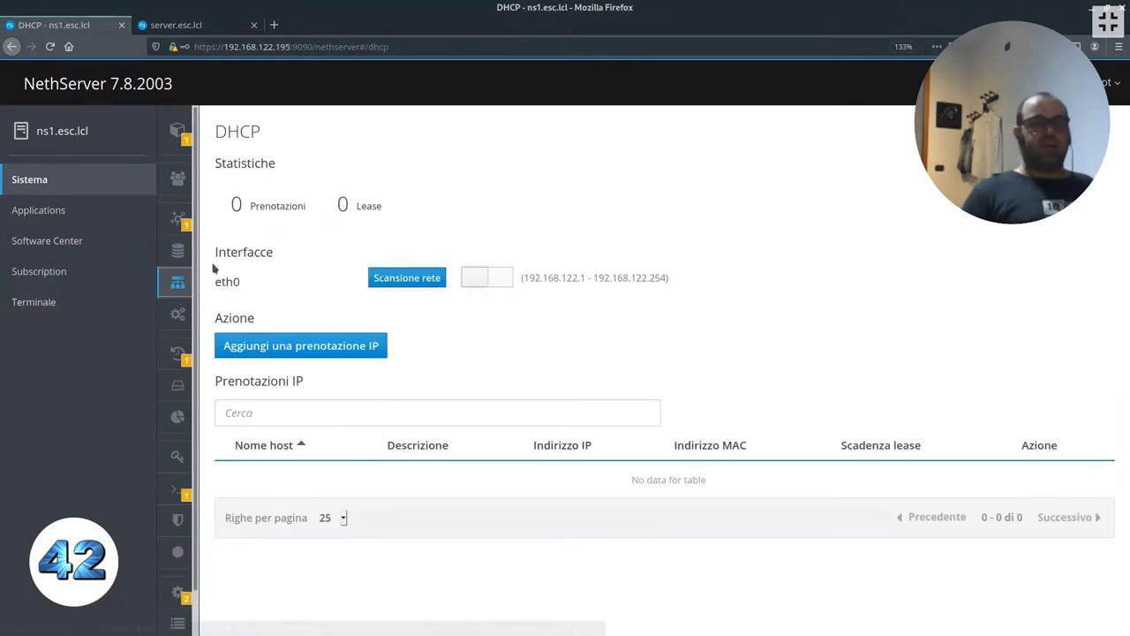
left_click(216, 251)
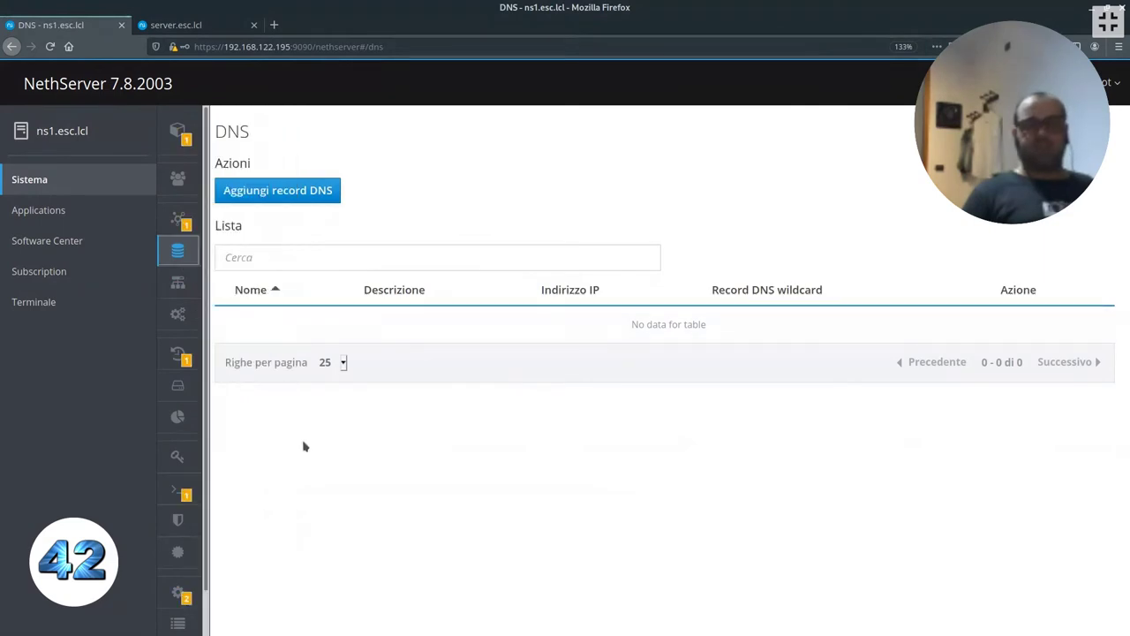
left_click(201, 317)
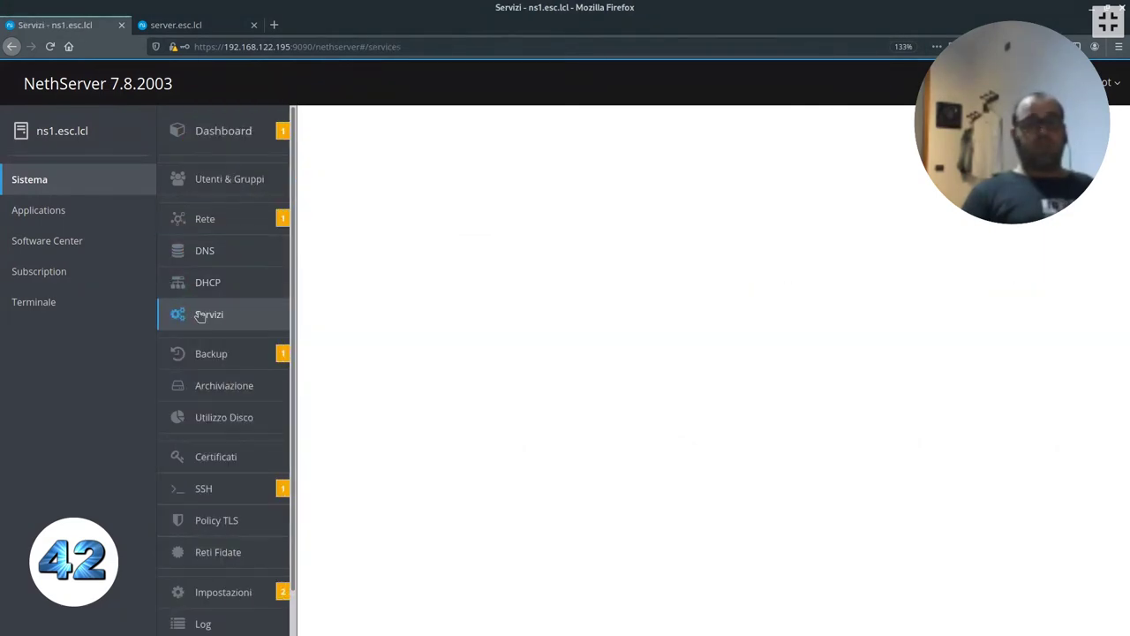
scroll(870, 411, "down", 5)
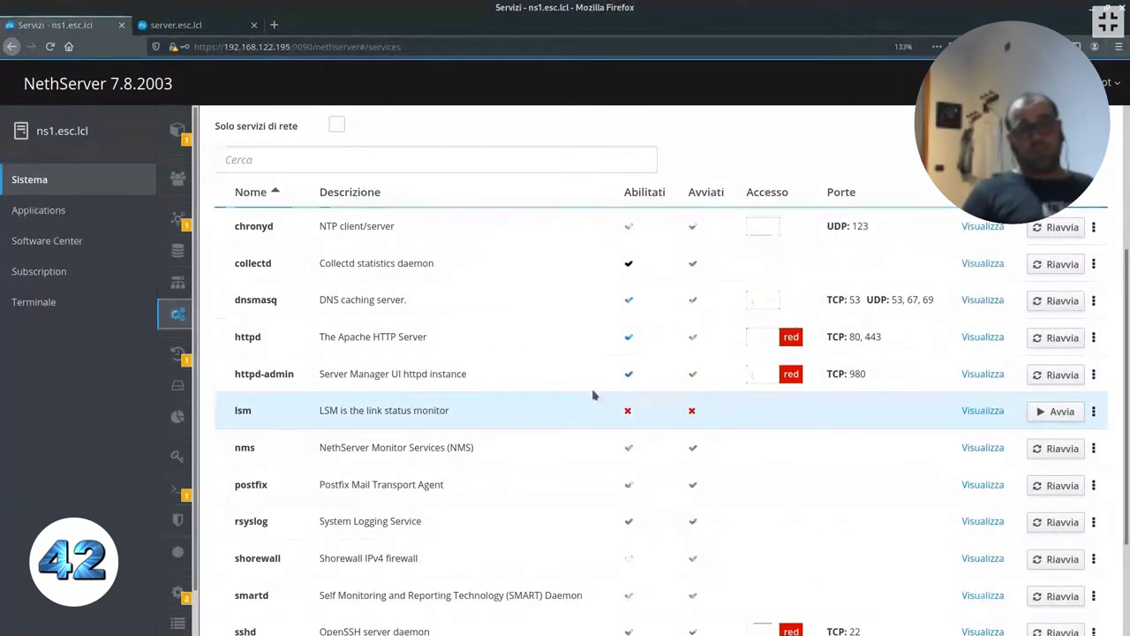
Review the system settings from the root password section through to the user settings page section
mouse_move(179, 362)
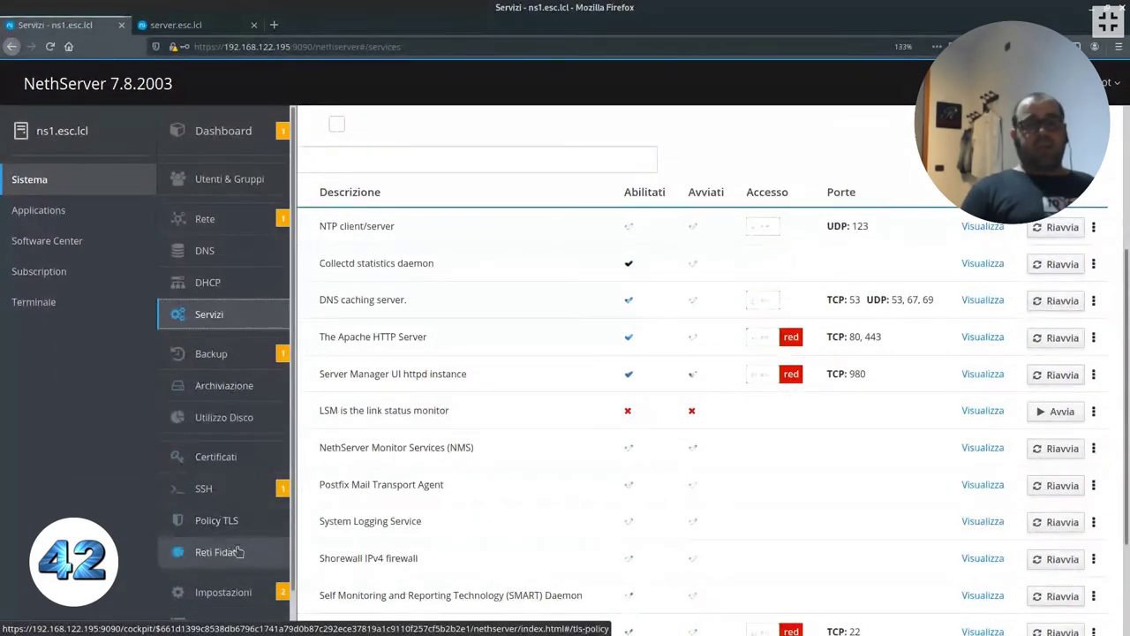
left_click(224, 593)
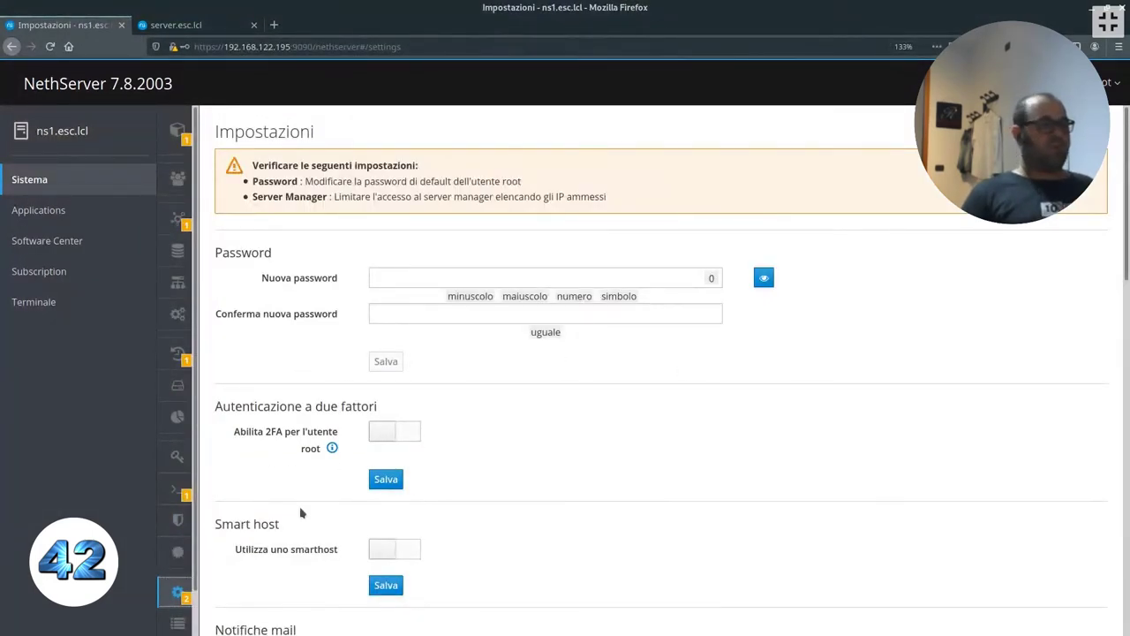
scroll(522, 456, "down", 3)
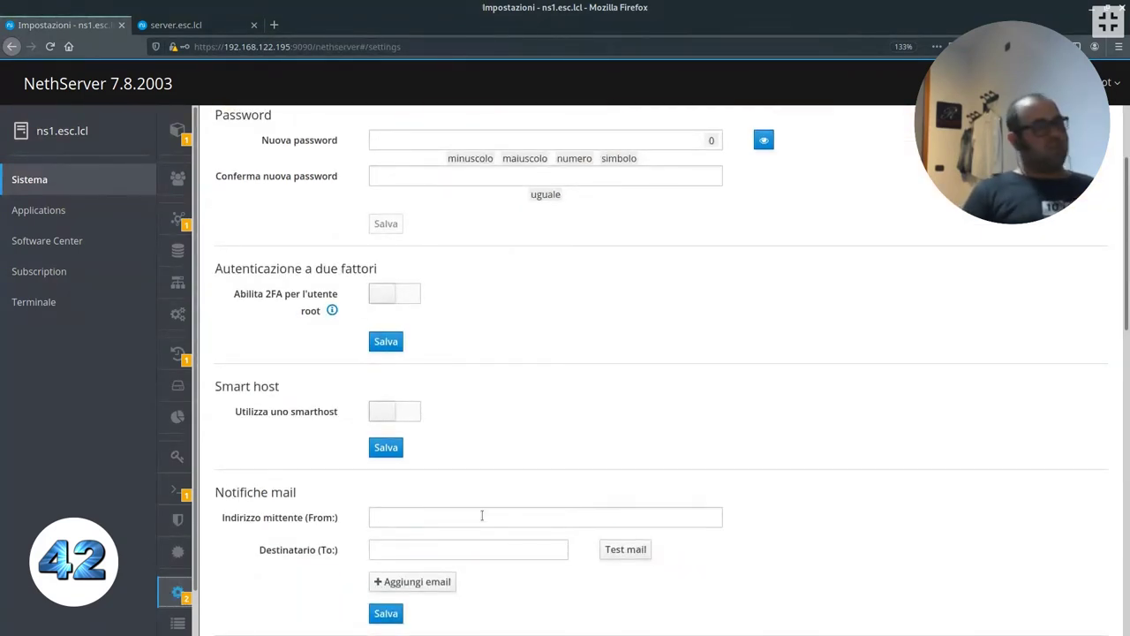
scroll(494, 520, "down", 10)
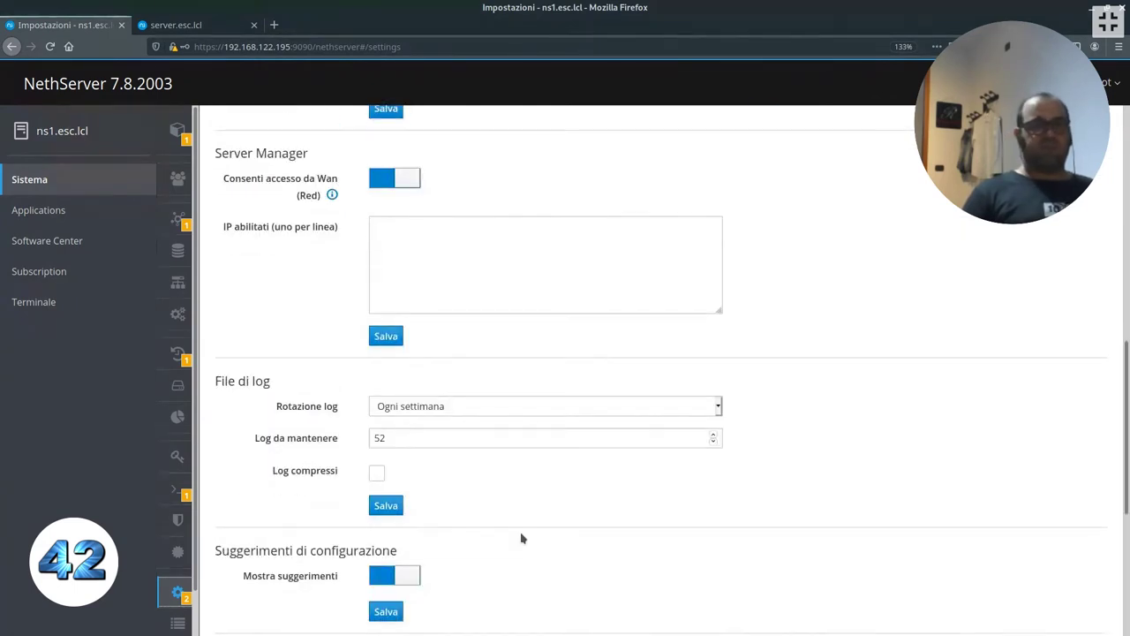
scroll(646, 466, "down", 4)
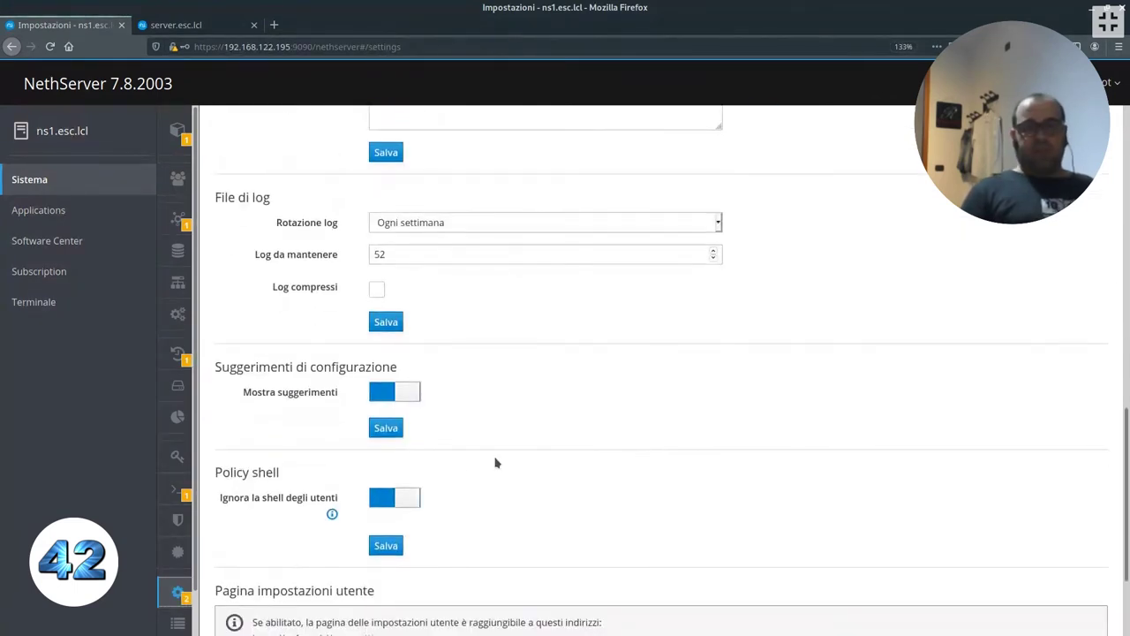
scroll(495, 462, "down", 3)
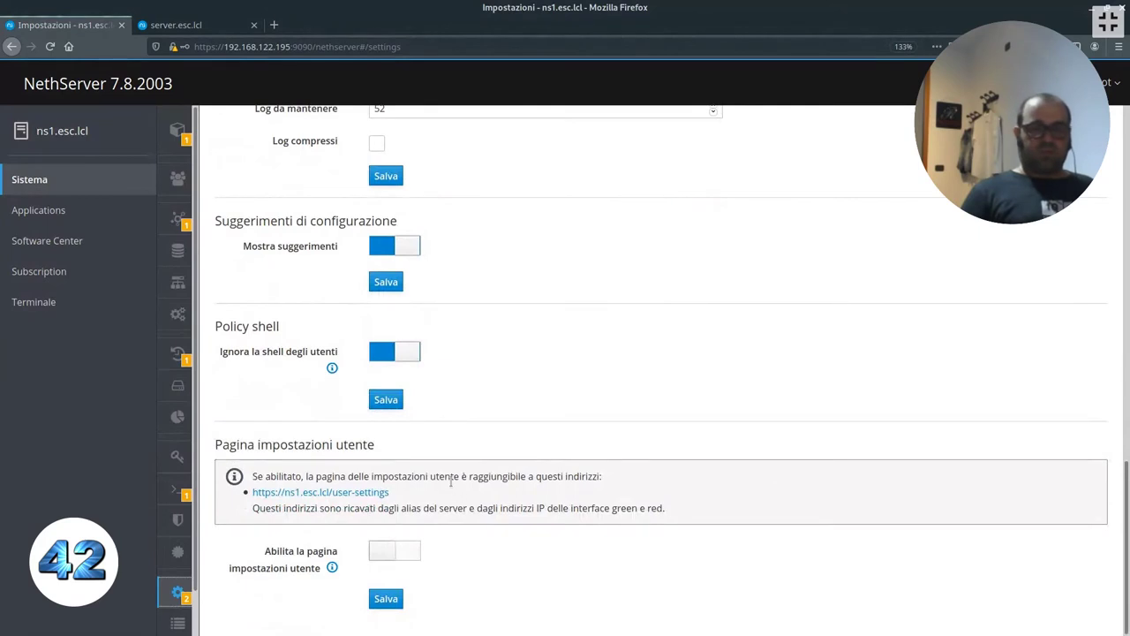
left_click_drag(215, 452, 379, 448)
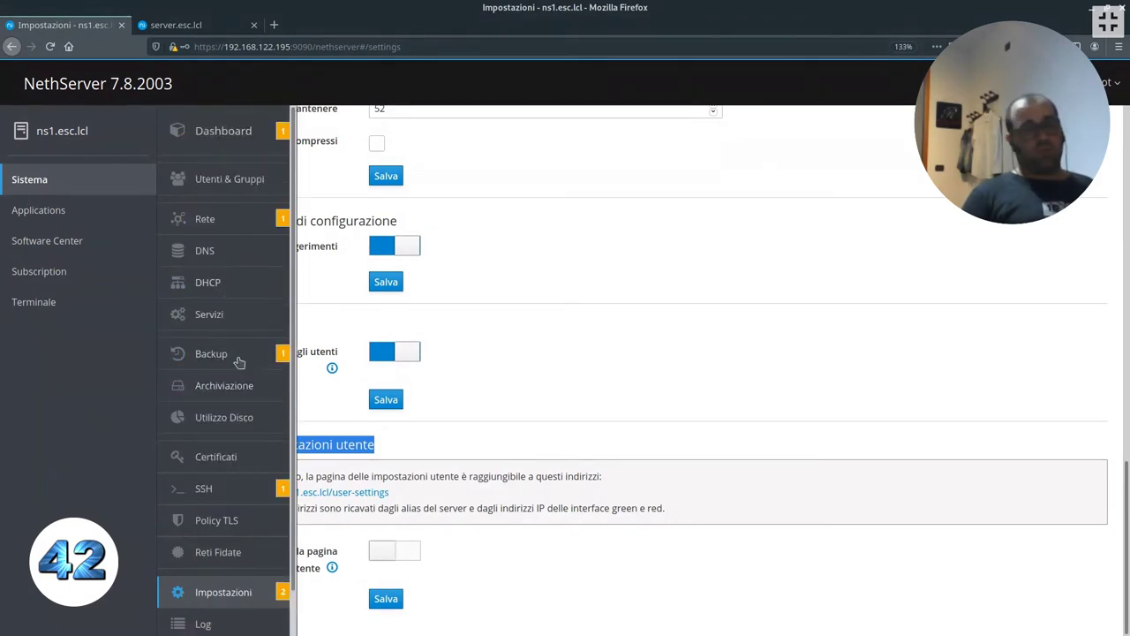
Show the details of the base system updates available in the Software Center
left_click(82, 240)
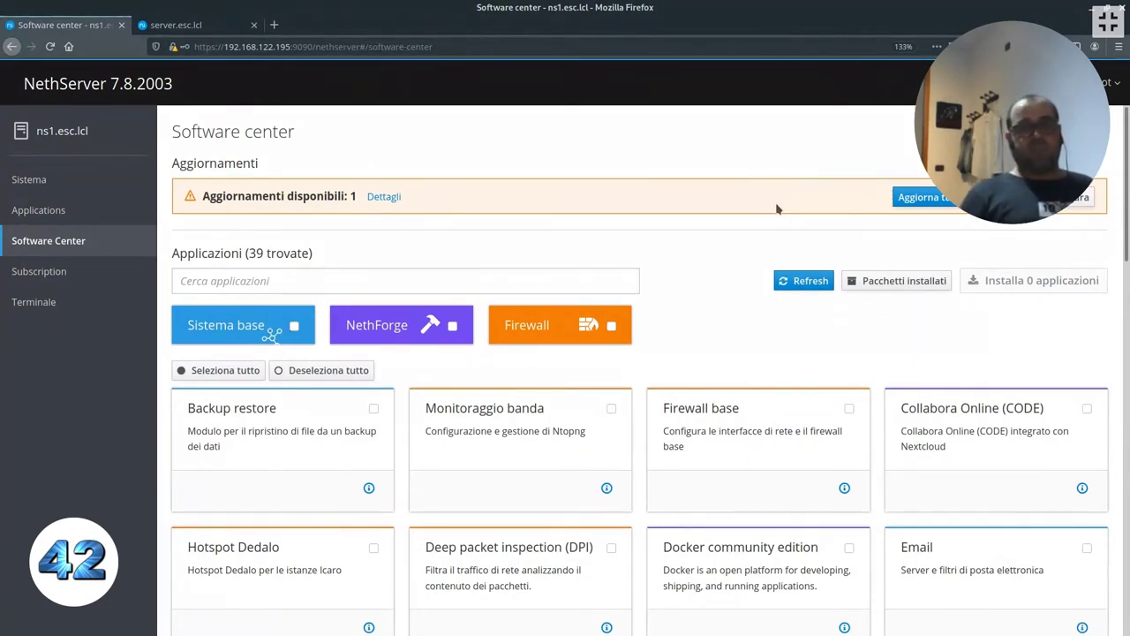
left_click(387, 196)
left_click(438, 251)
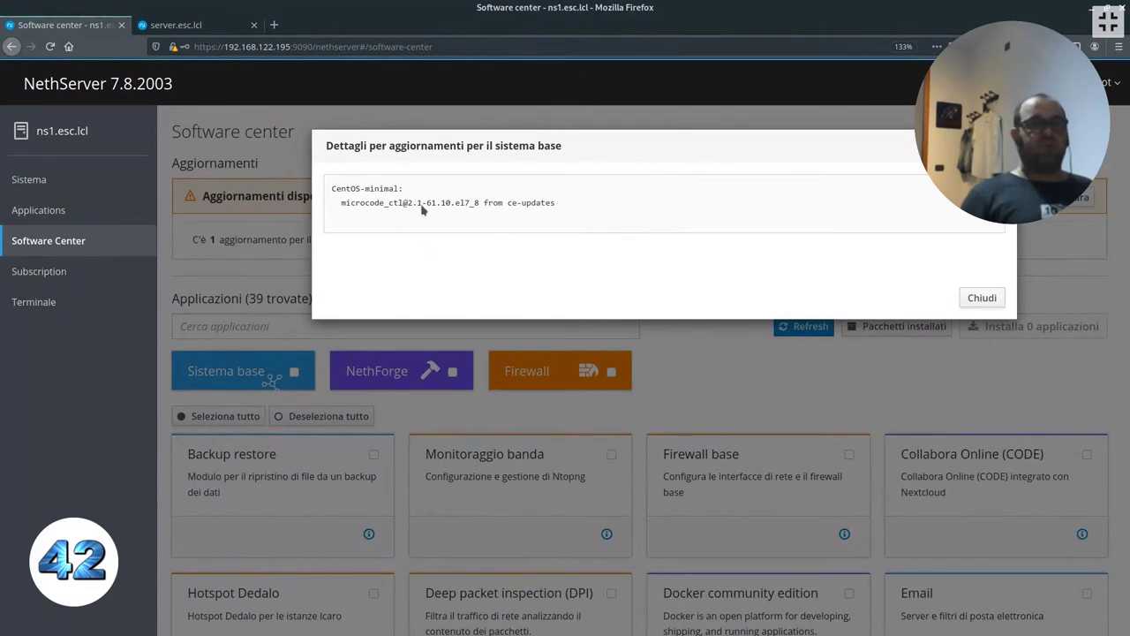
Examine the package listed in the base system update details and close them
left_click_drag(336, 189, 402, 189)
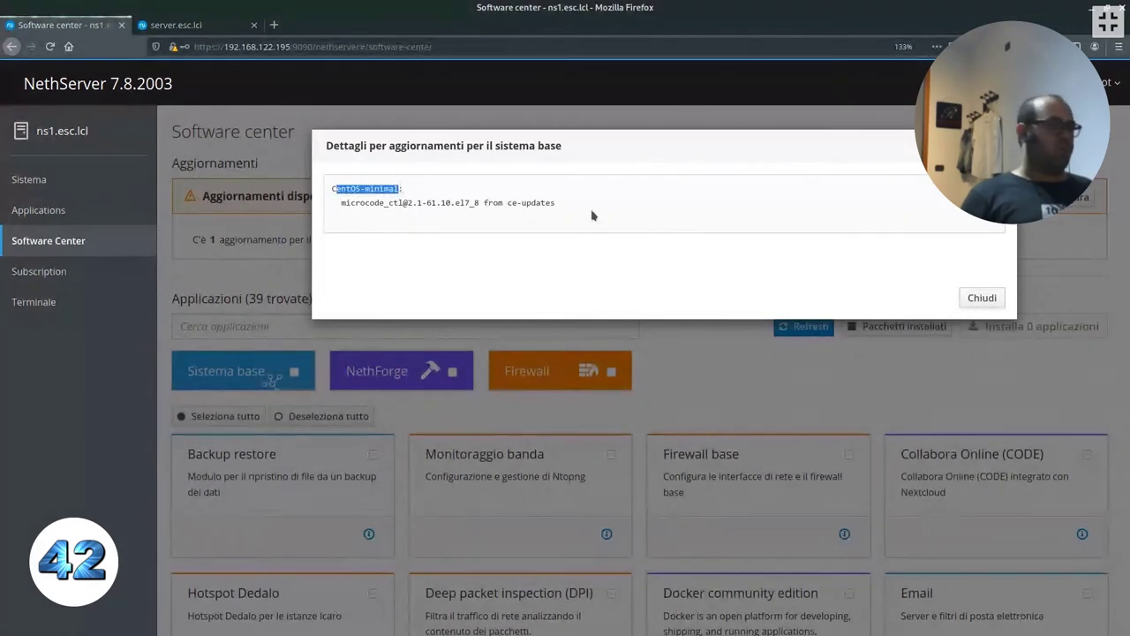
left_click(592, 215)
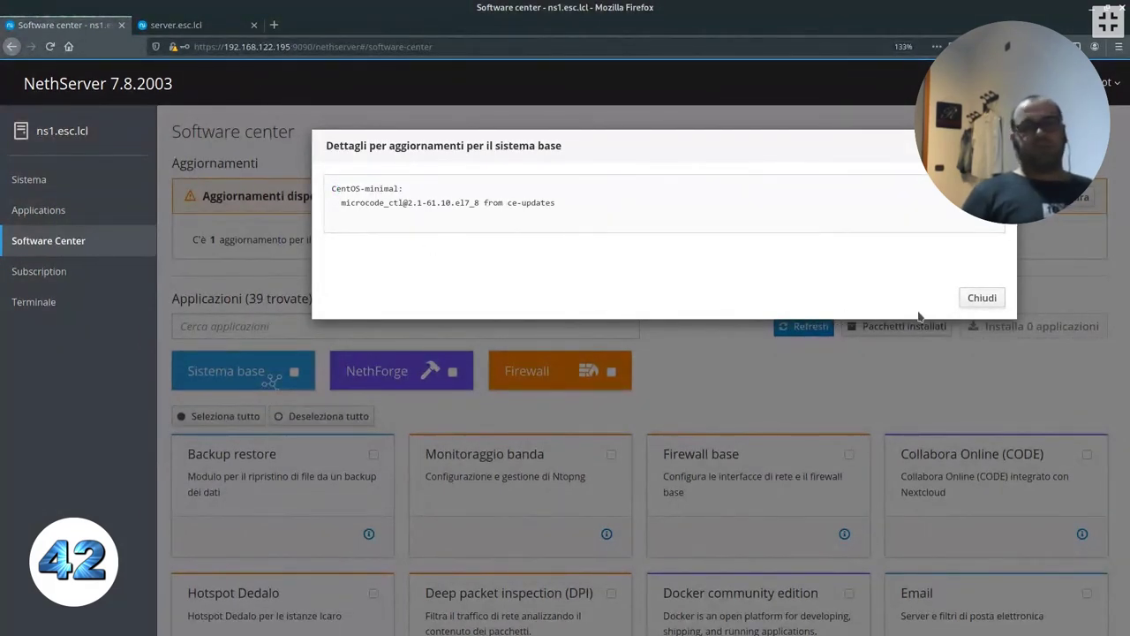
left_click(979, 299)
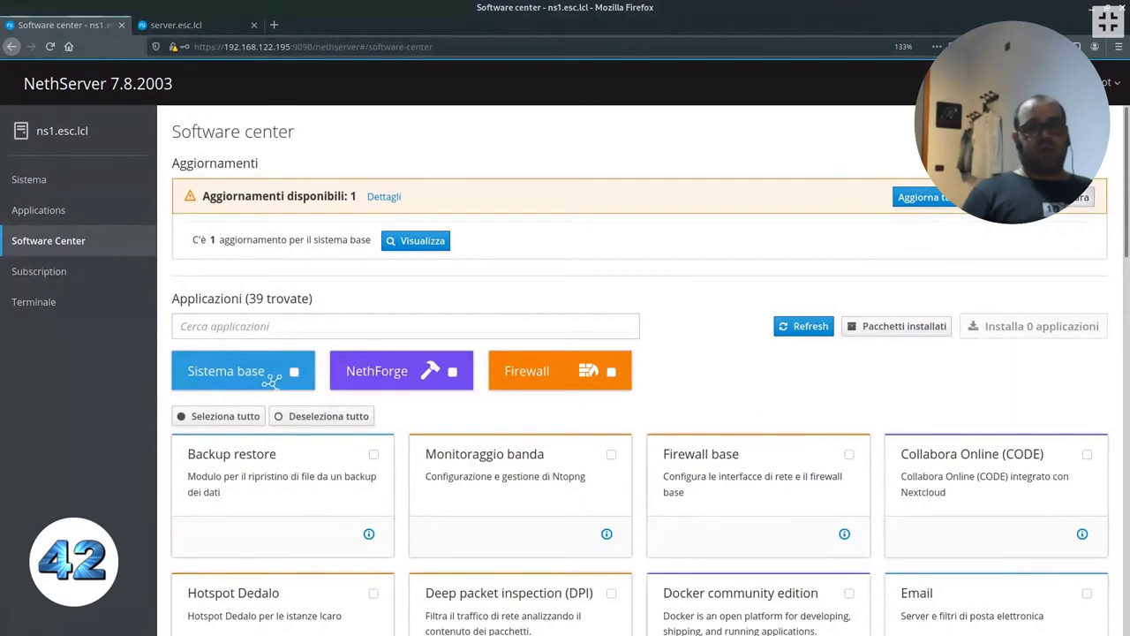
Try setting the automatic action for available updates to download and install, cancelling the configuration
left_click(1073, 197)
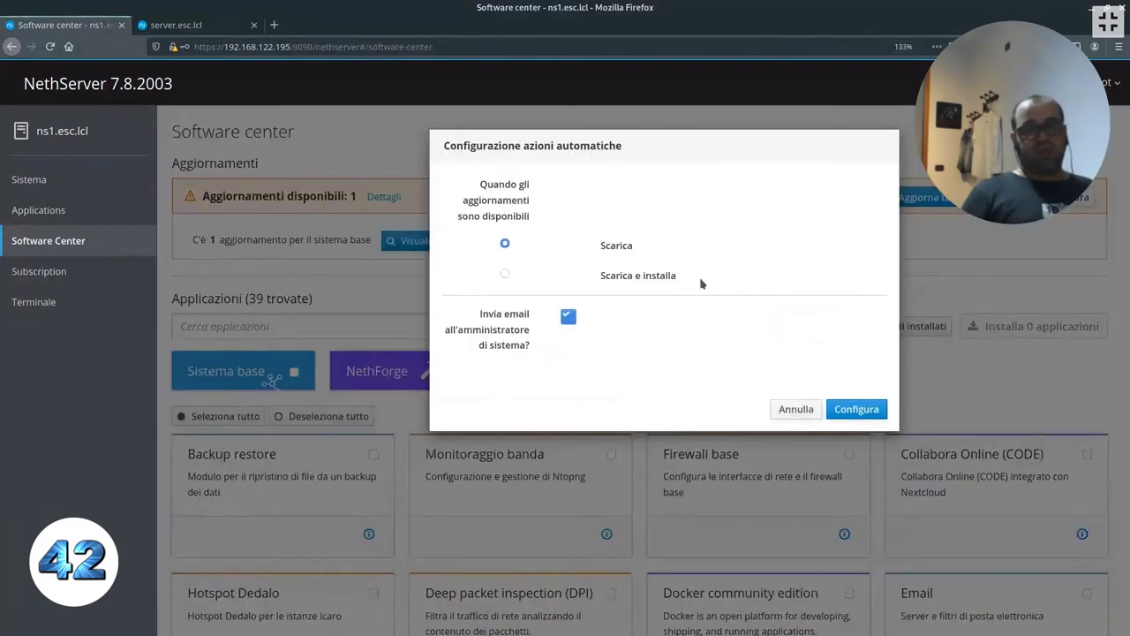
left_click(505, 274)
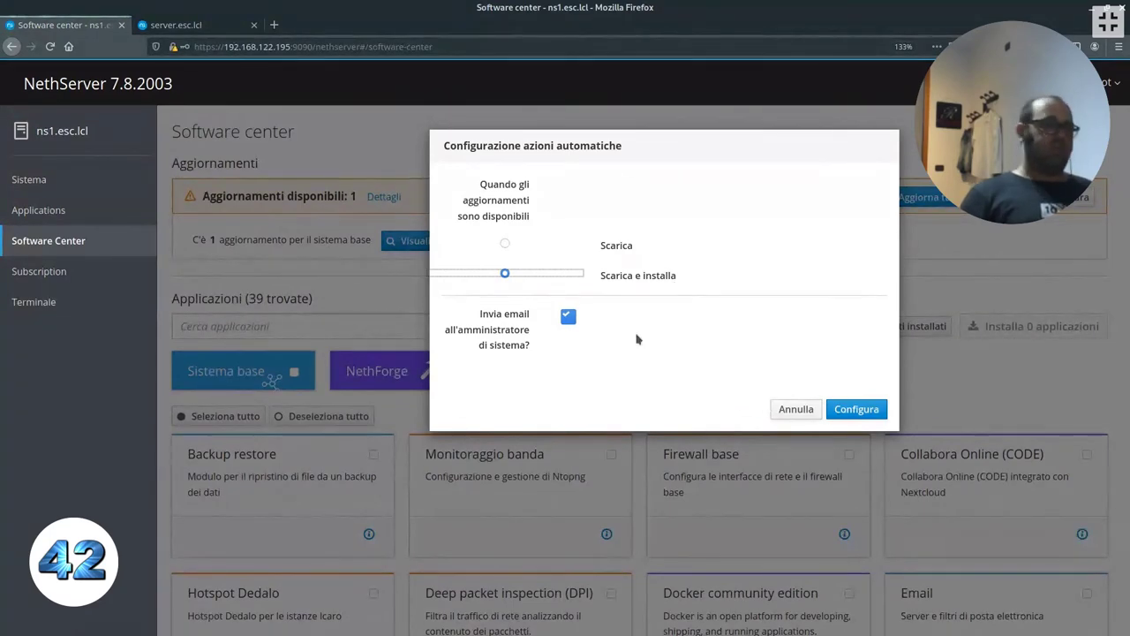
left_click(798, 407)
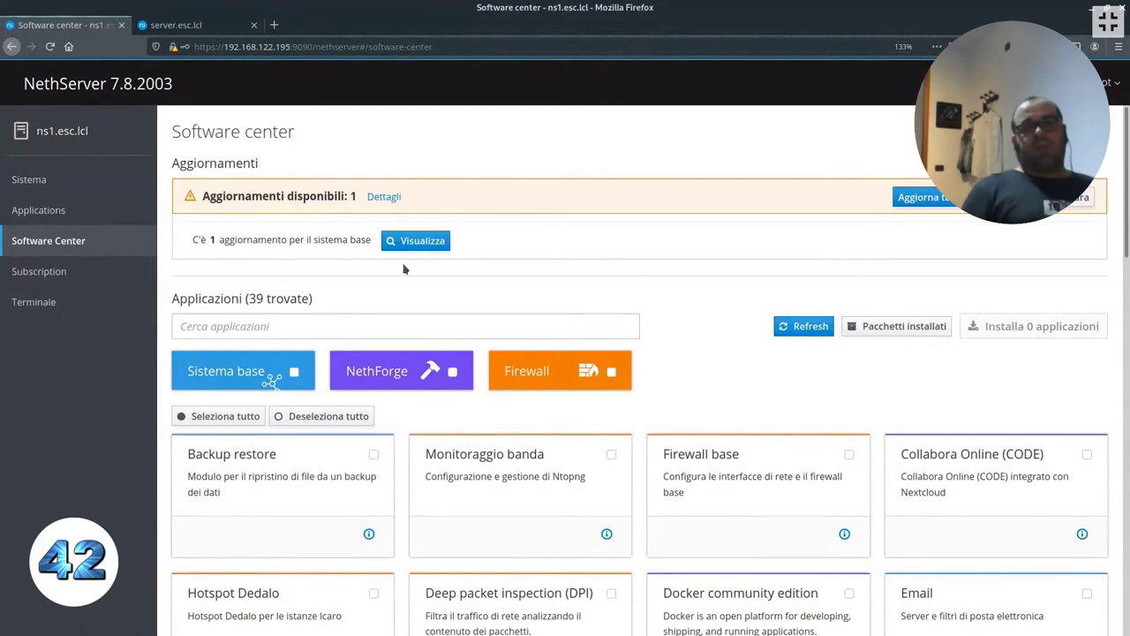
Browse the catalogue of applications available in the Software Center
scroll(574, 265, "down", 4)
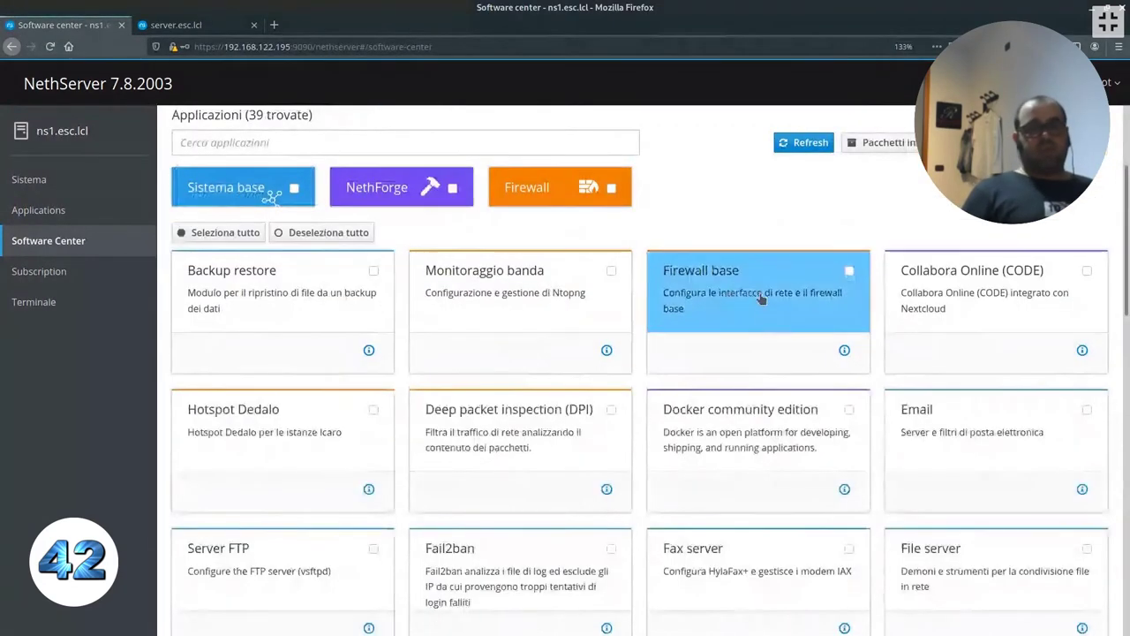
scroll(524, 281, "down", 3)
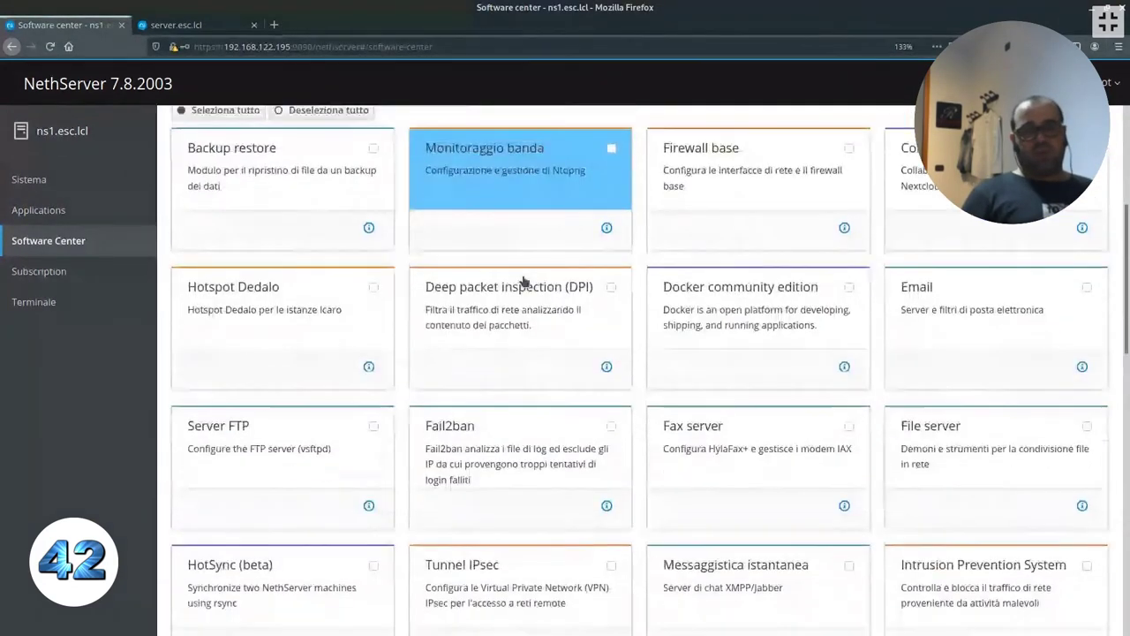
scroll(524, 281, "down", 5)
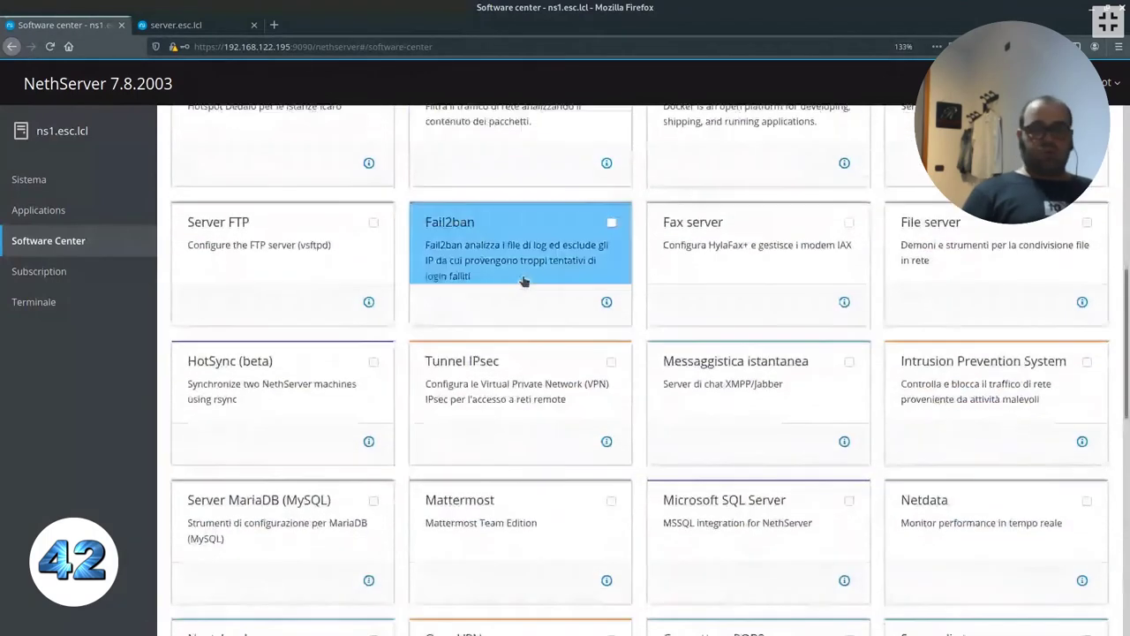
scroll(524, 280, "down", 1)
scroll(524, 281, "down", 1)
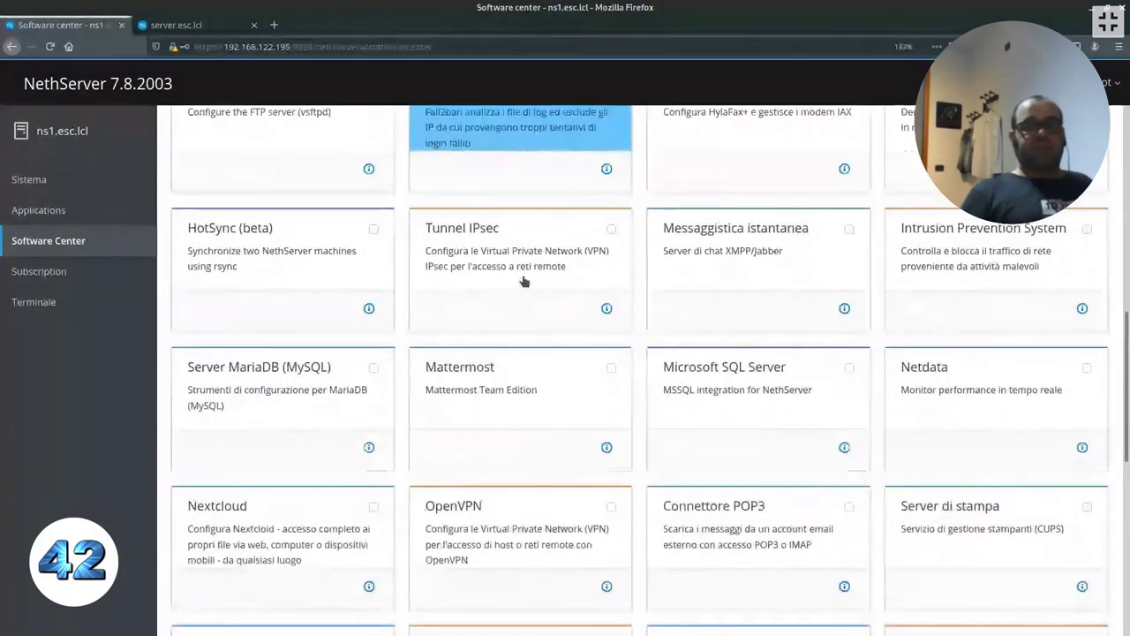
scroll(711, 320, "down", 2)
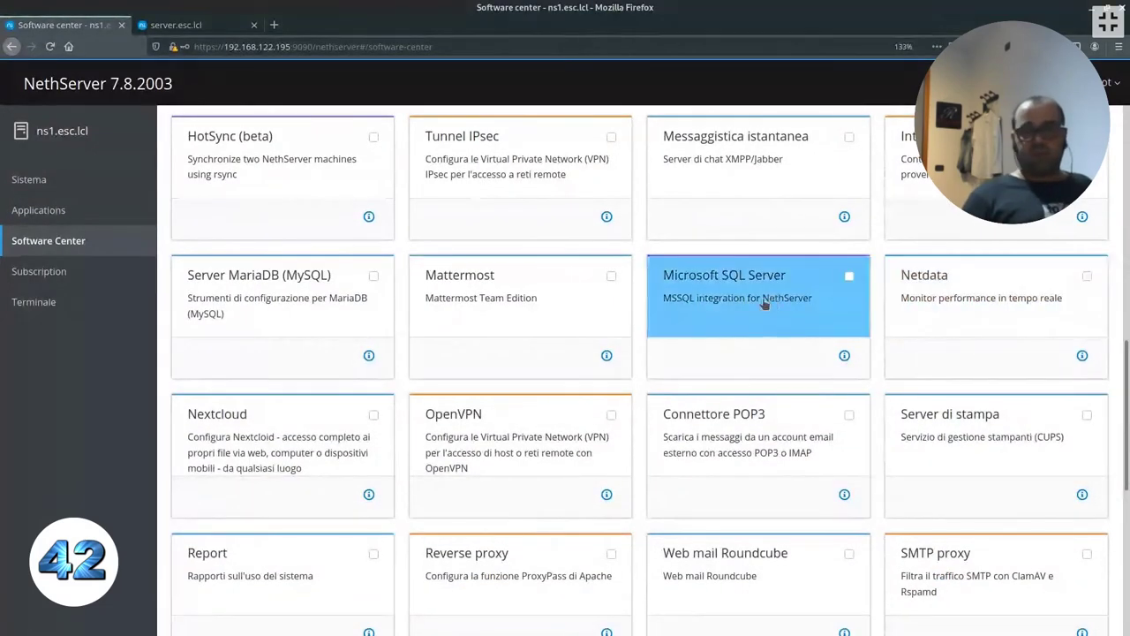
scroll(675, 309, "down", 1)
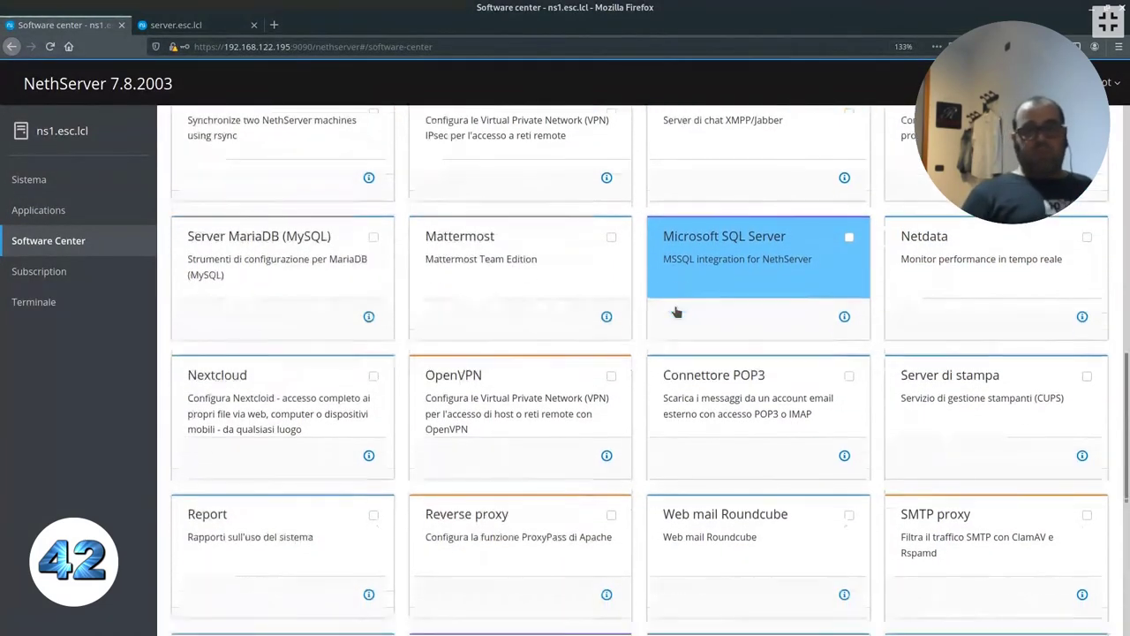
scroll(676, 309, "up", 4)
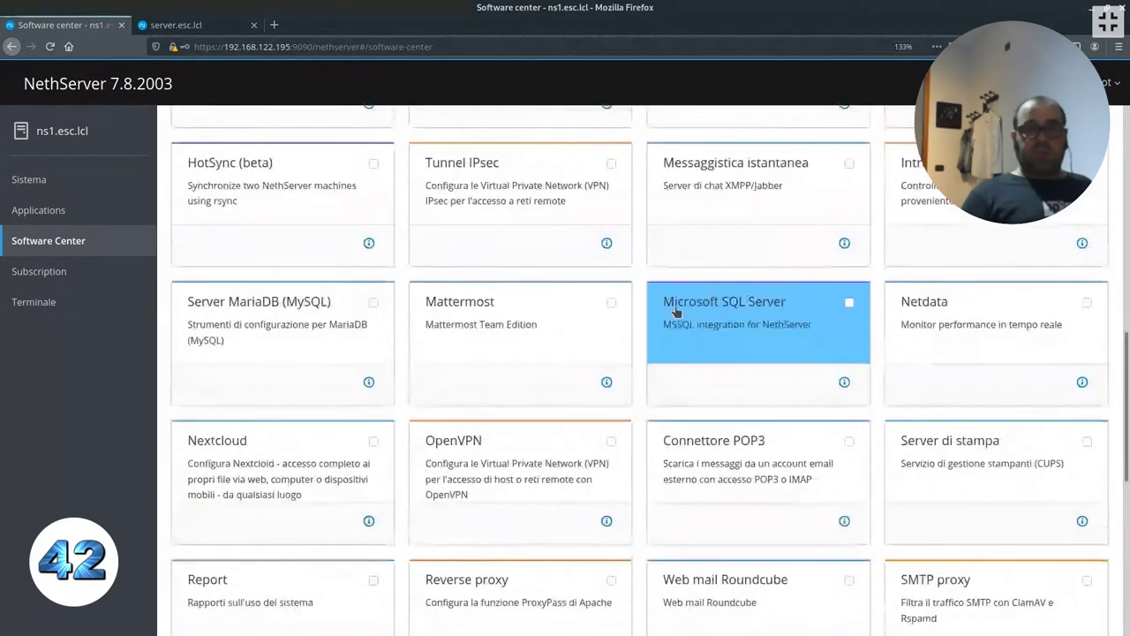
scroll(654, 316, "up", 2)
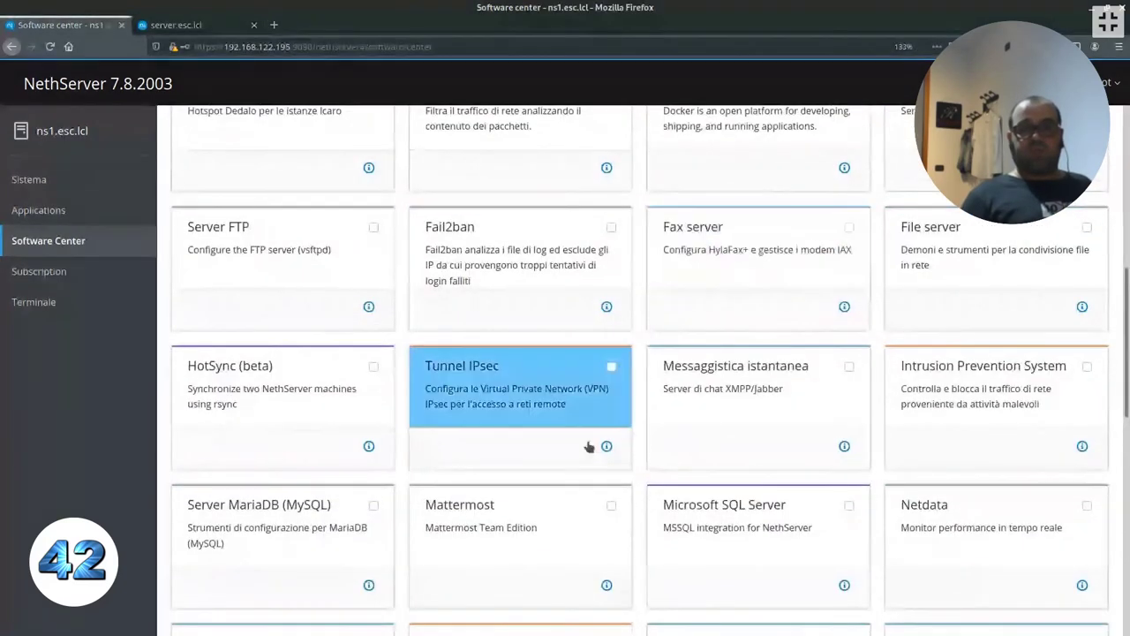
scroll(583, 451, "up", 3)
scroll(567, 446, "up", 3)
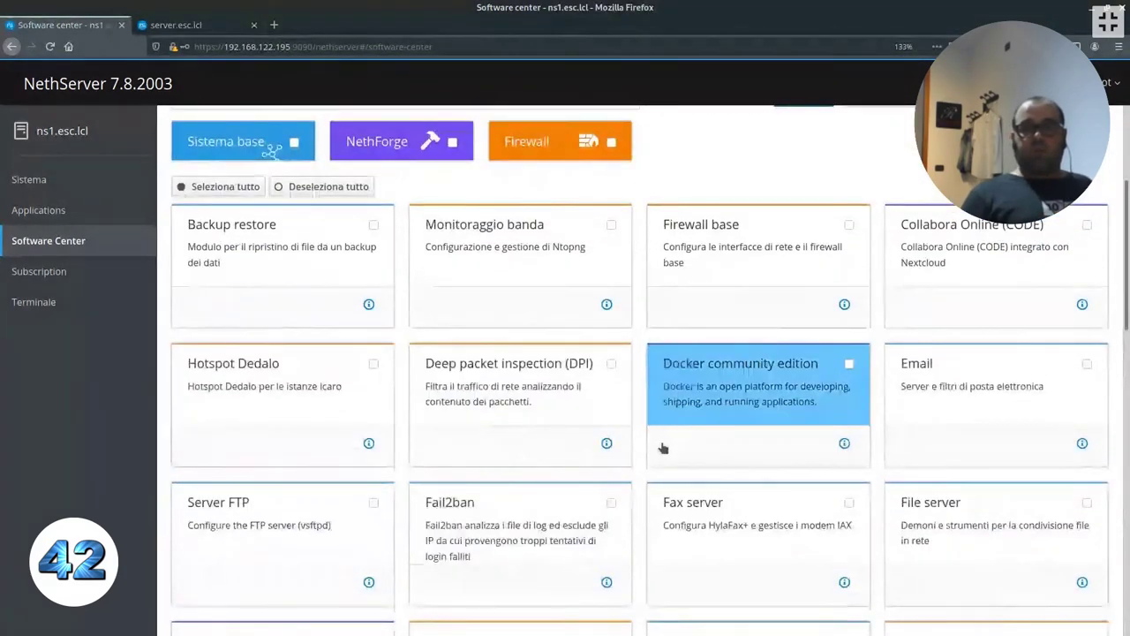
Select the Firewall base and Fail2ban applications for installation
left_click(850, 226)
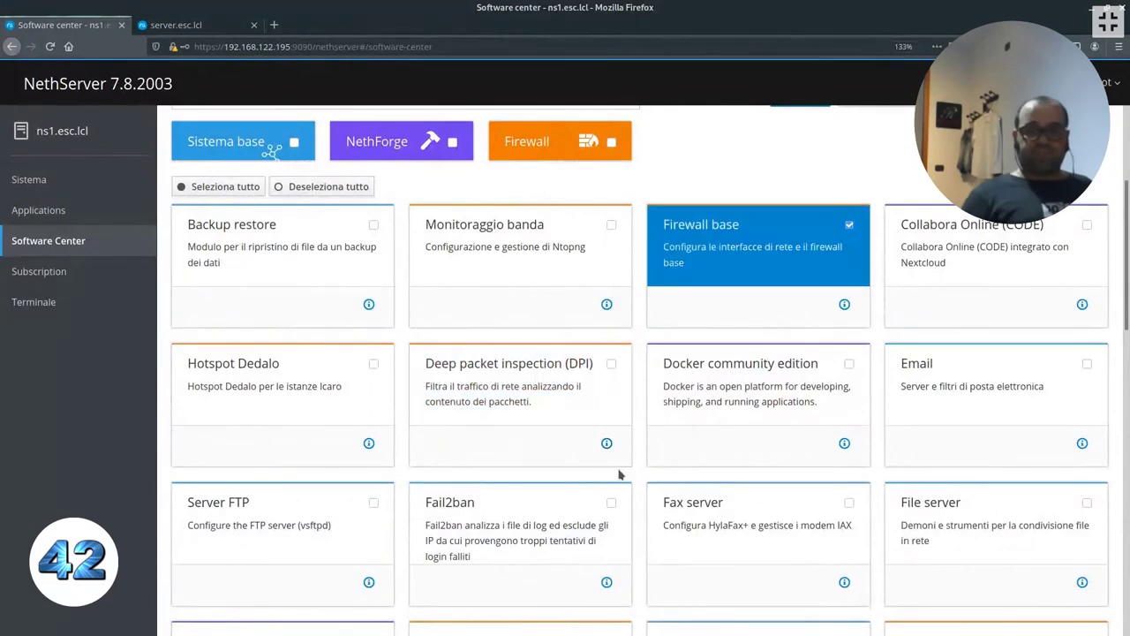
scroll(618, 441, "up", 4)
scroll(600, 397, "down", 8)
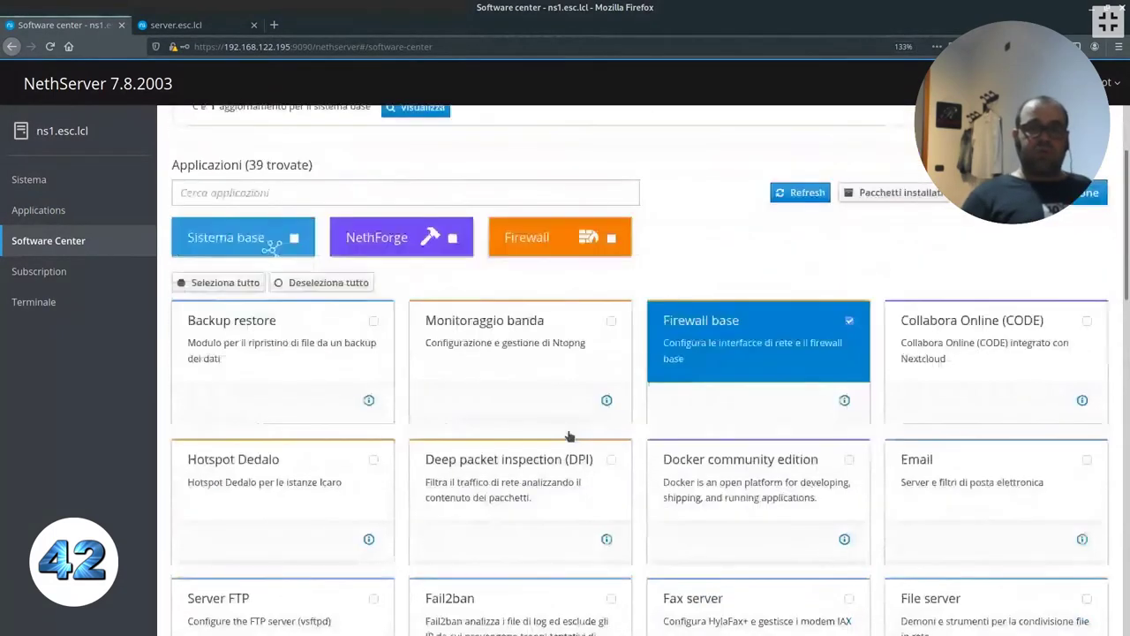
left_click(611, 319)
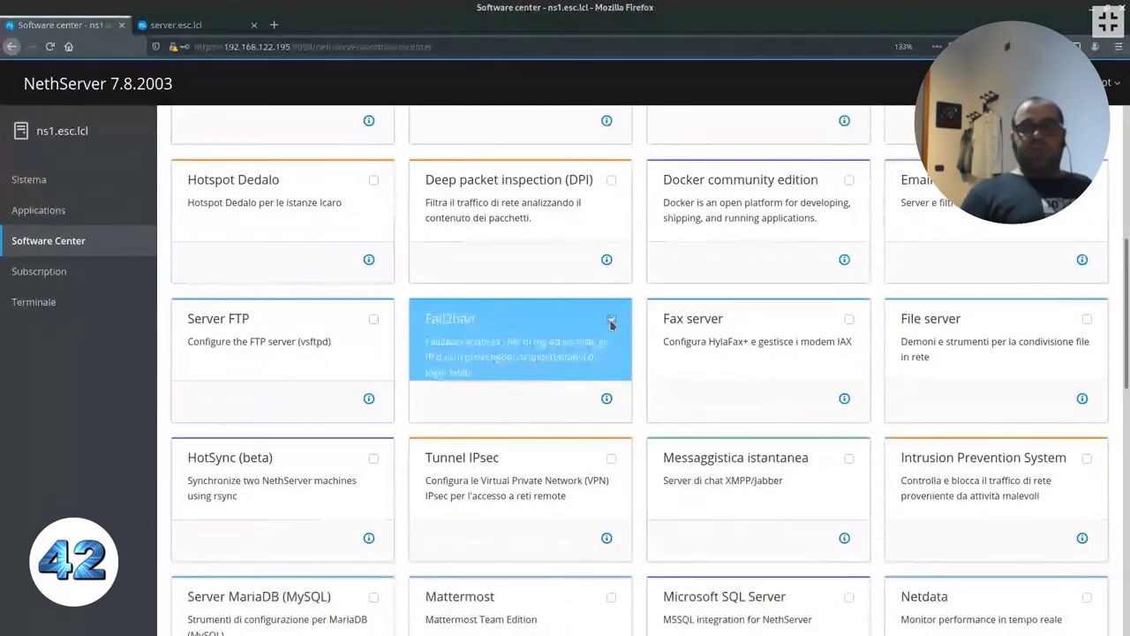
Check the Fail2ban selection by searching the applications for "fail", and install the two selected applications, Firewall base and Fail2ban
scroll(538, 439, "up", 3)
scroll(537, 445, "up", 5)
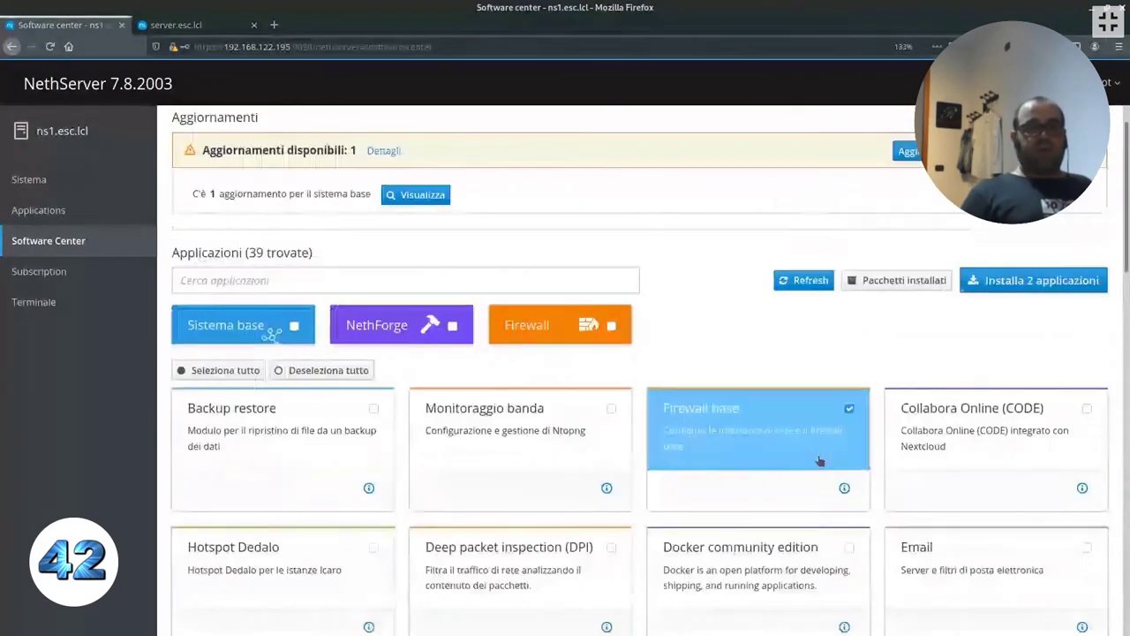
left_click(569, 280)
type("fail")
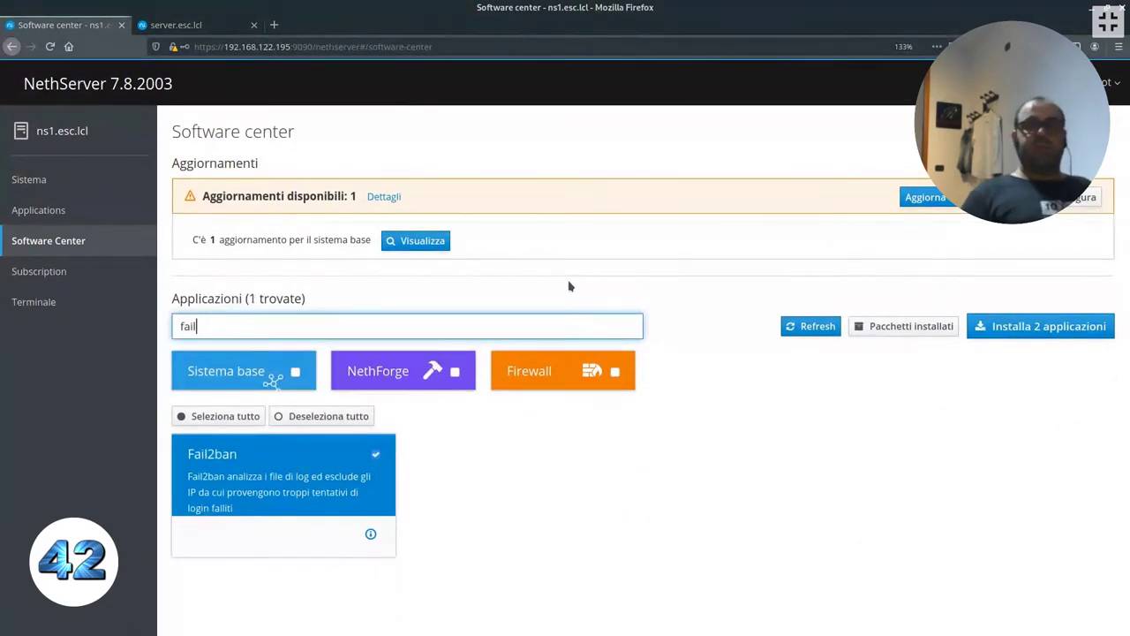
key("BackSpace")
key("BackSpace")
key("BackSpace")
key("BackSpace")
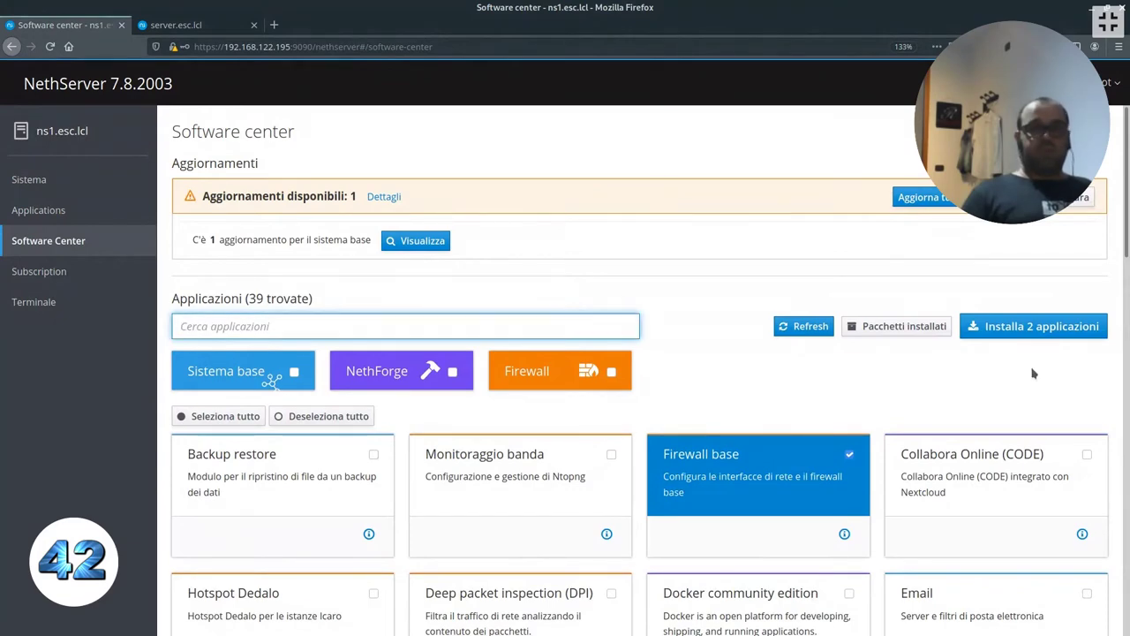
left_click(1020, 337)
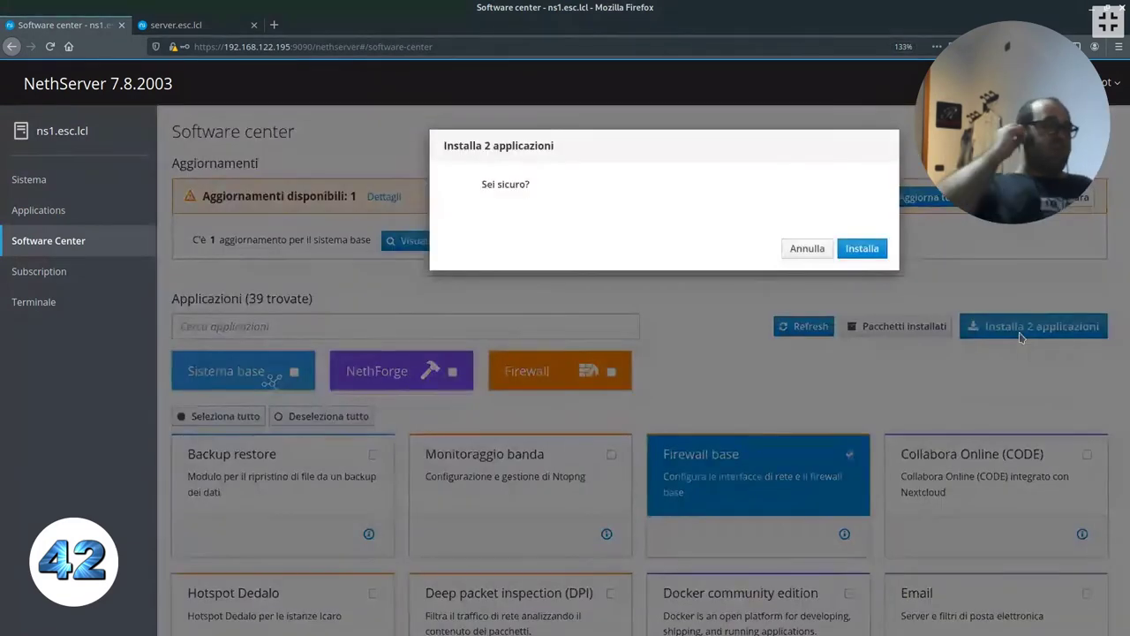
left_click(859, 247)
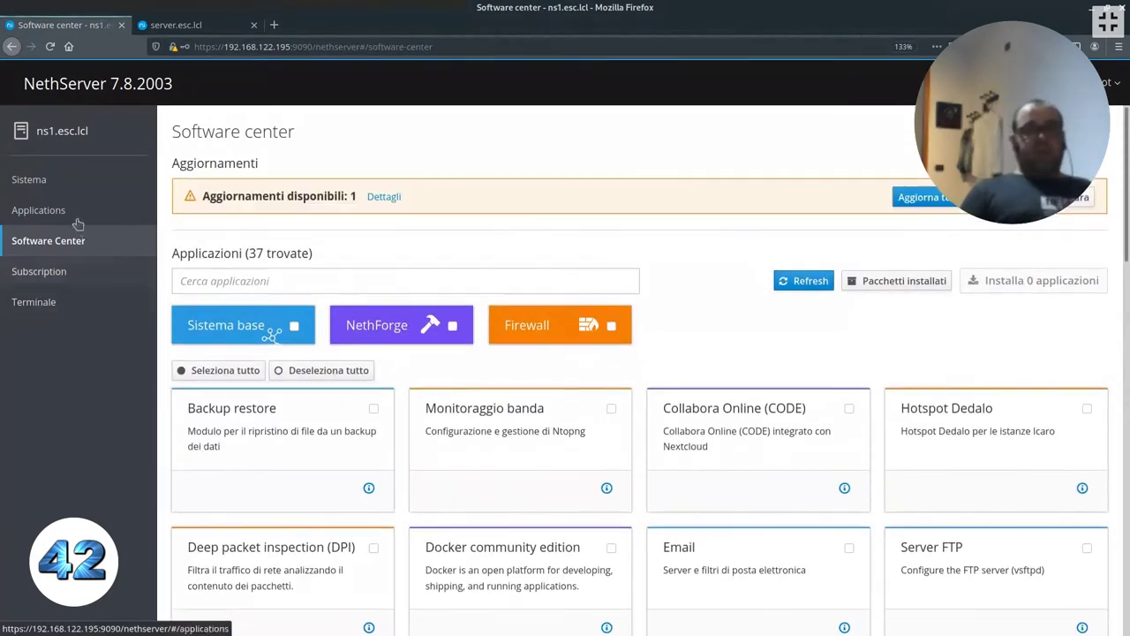
Examine the list of installed applications, including the Fail2ban, Firewall and Web server entries
left_click(38, 210)
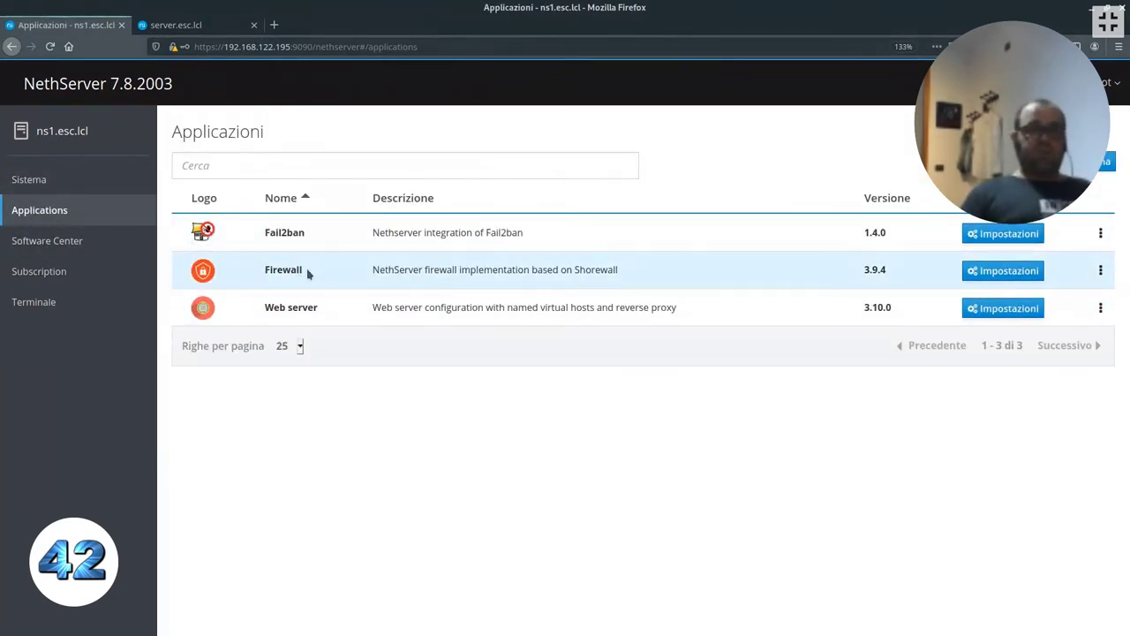
left_click_drag(308, 274, 264, 271)
left_click_drag(326, 236, 262, 233)
left_click(345, 384)
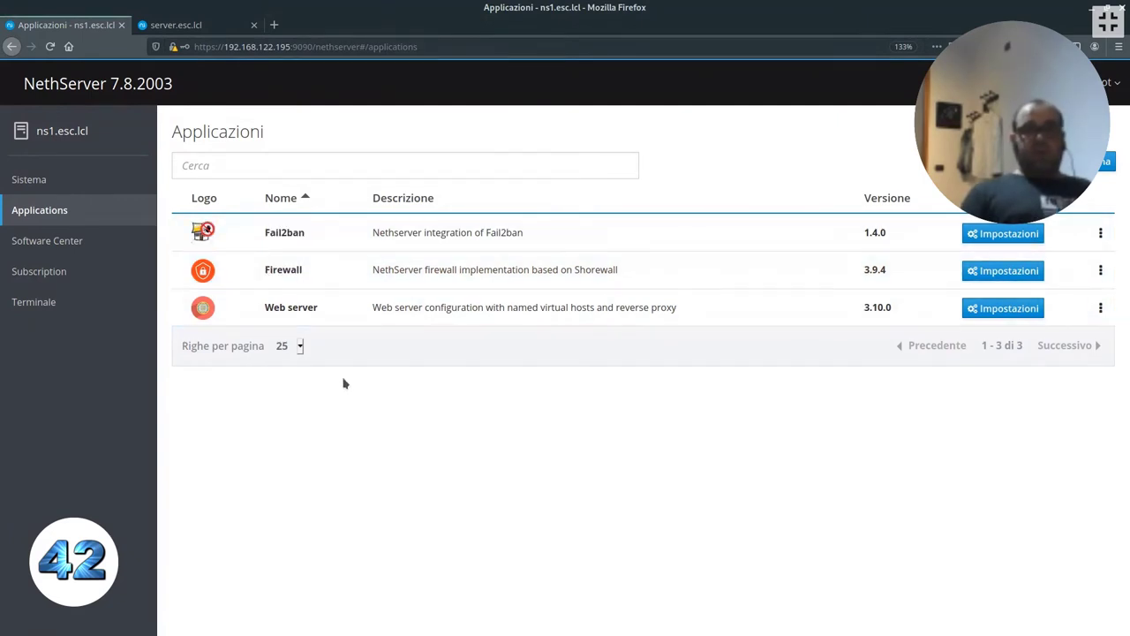
left_click_drag(325, 307, 249, 315)
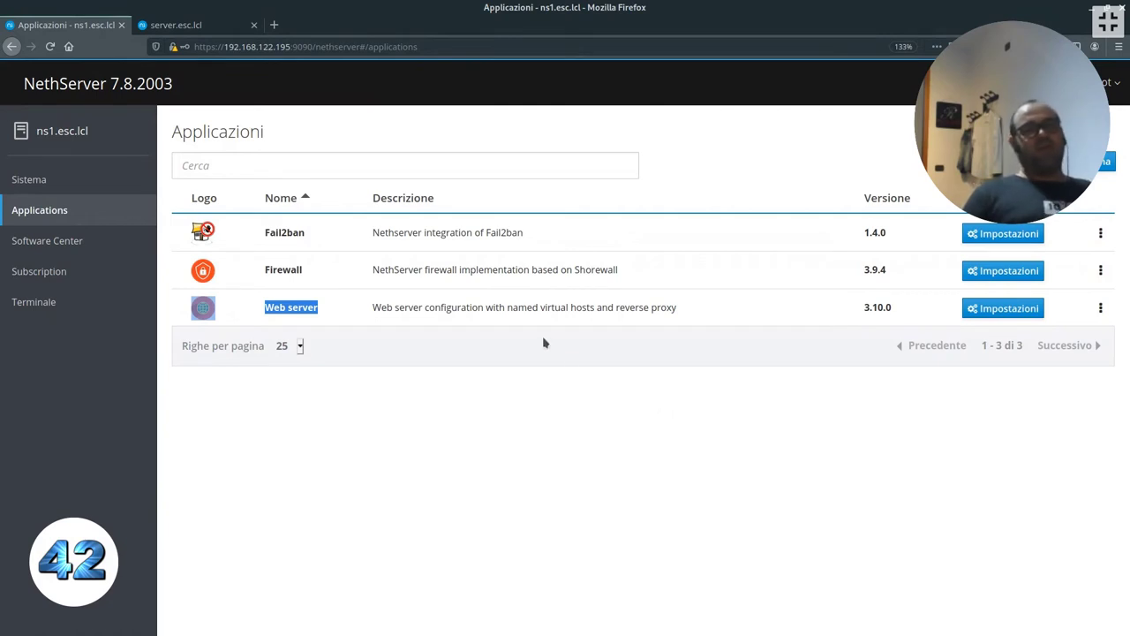
left_click(670, 131)
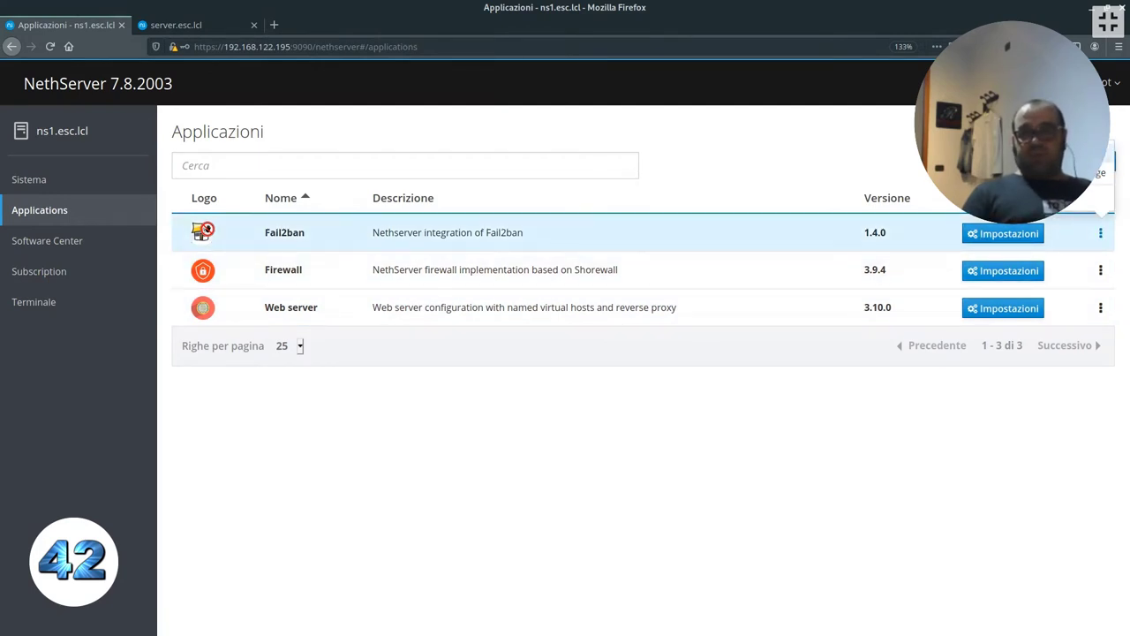
Add navigation shortcuts for the Fail2ban and Firewall applications and open the Firewall dashboard
left_click(1100, 270)
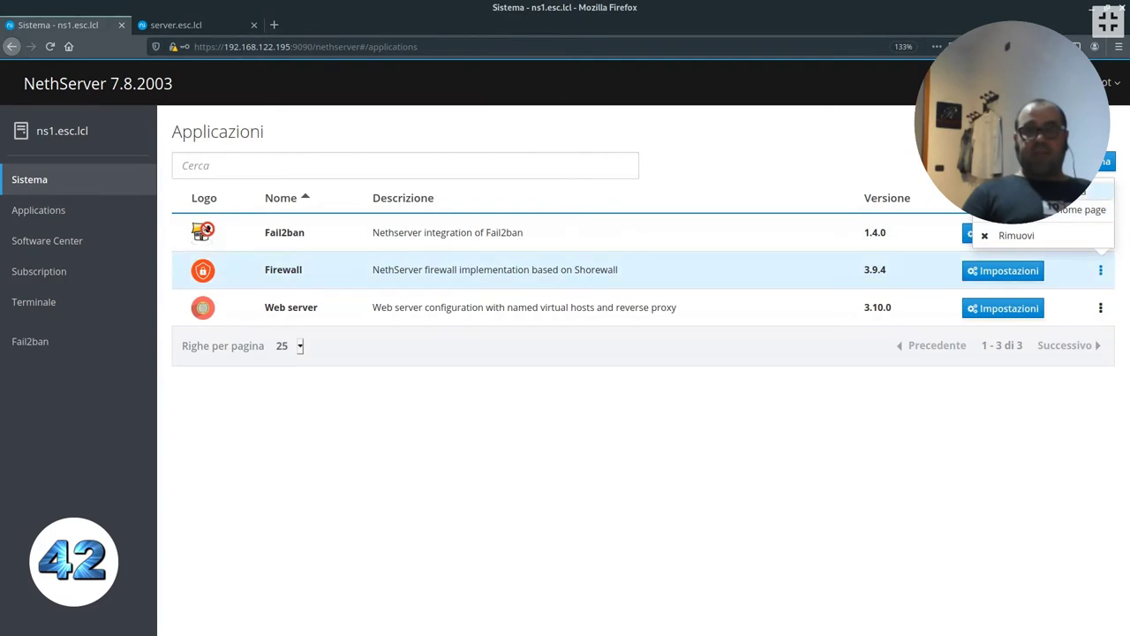
left_click(1082, 210)
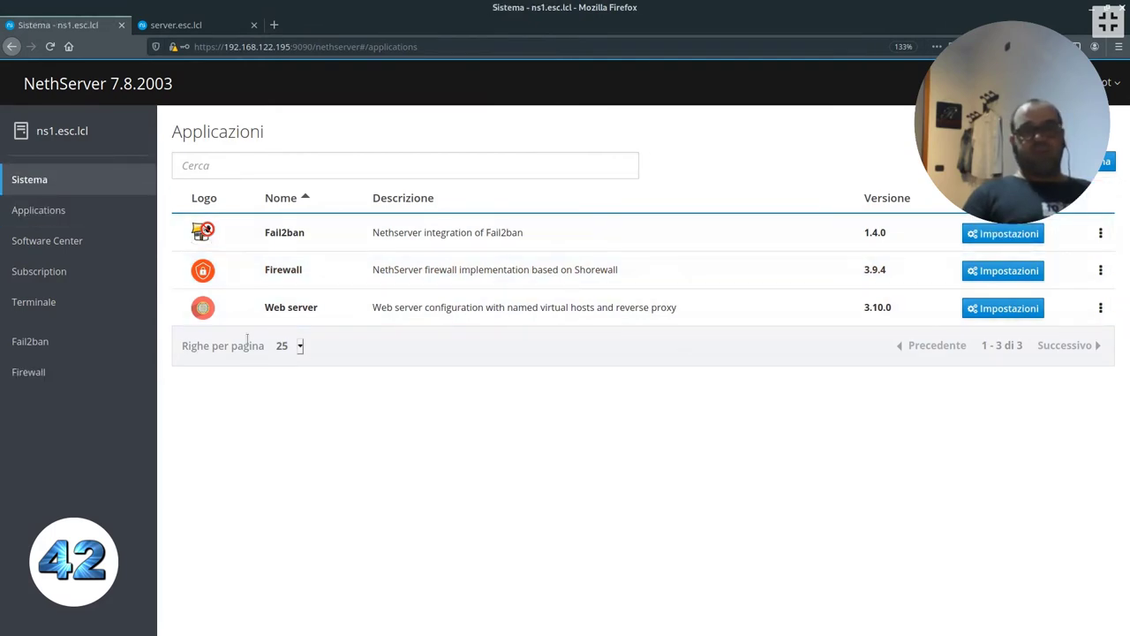
left_click(1100, 270)
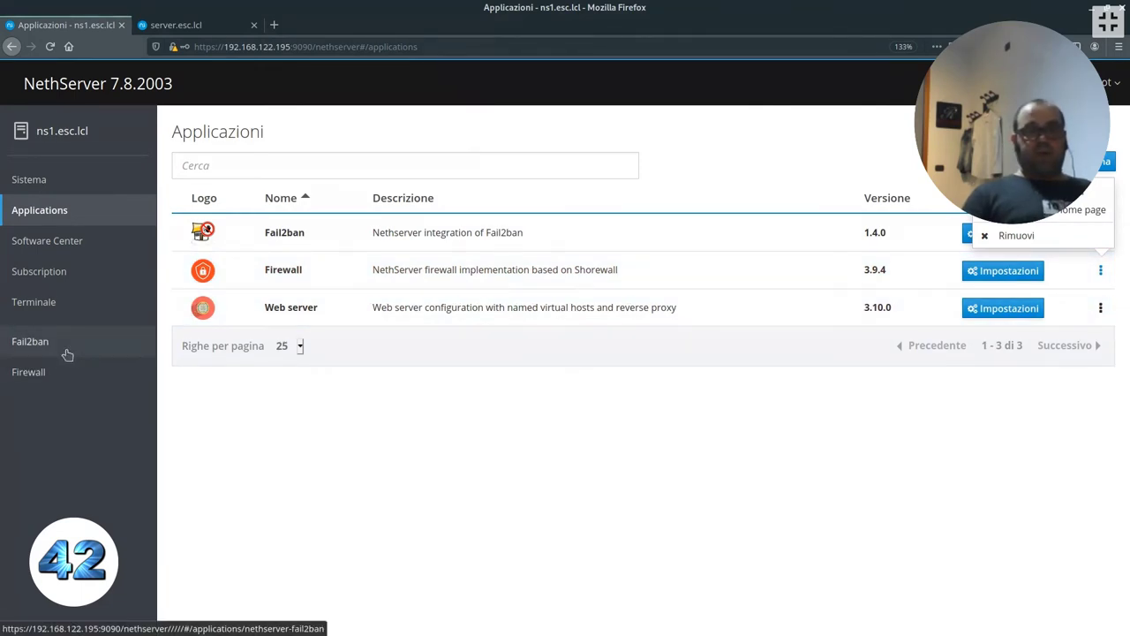
left_click(55, 374)
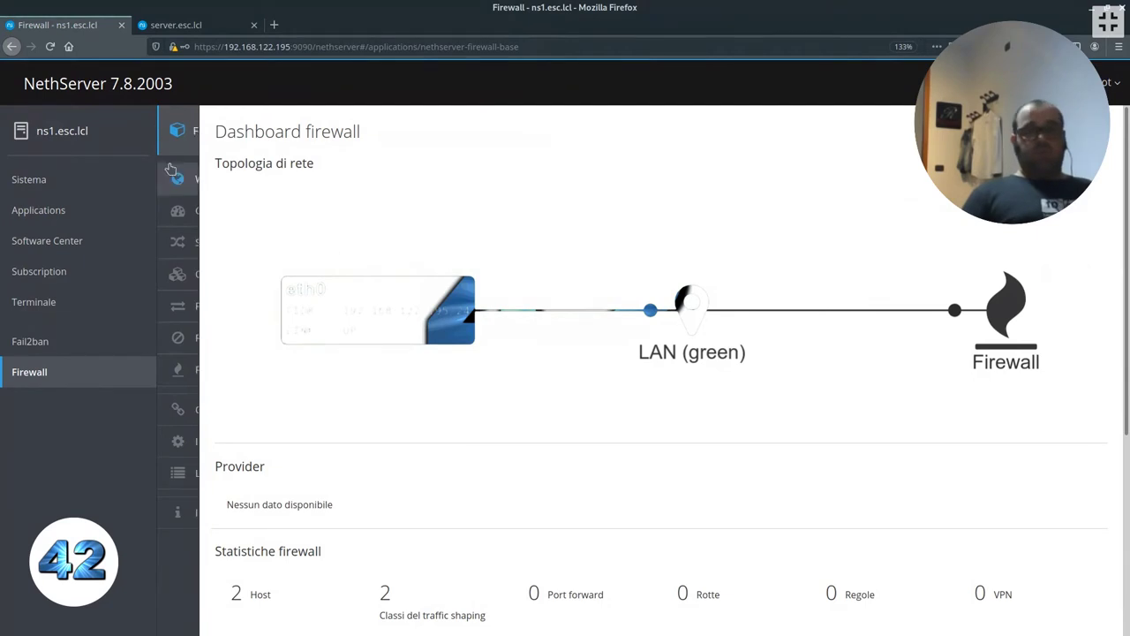
Start a new logical network interface in the system's network settings and give it the WAN (red) role
left_click(29, 179)
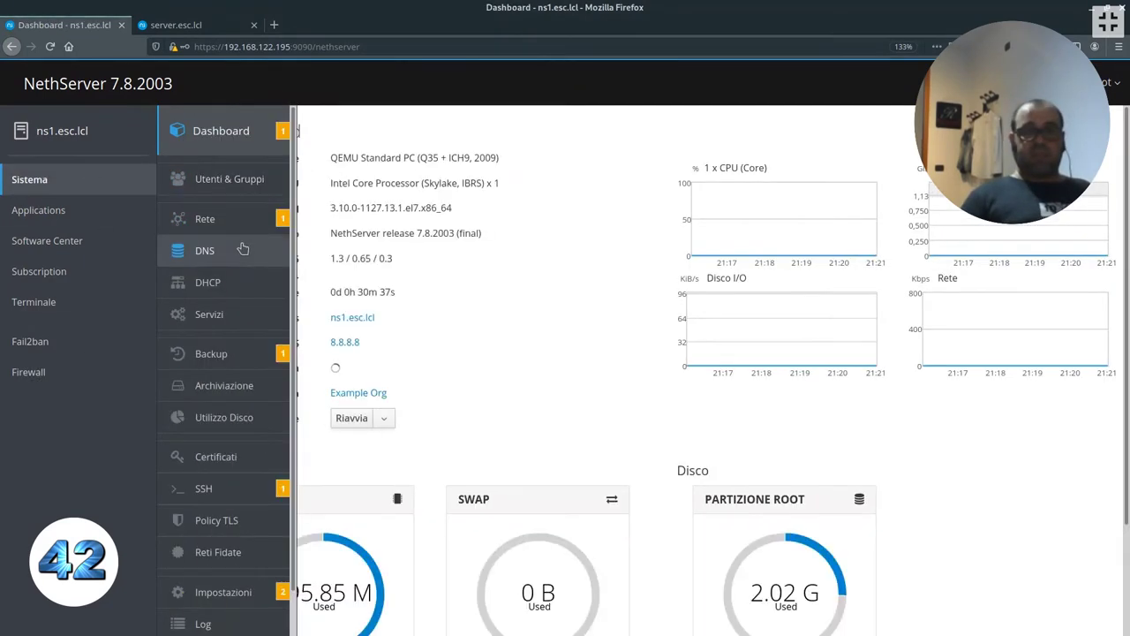
left_click(195, 219)
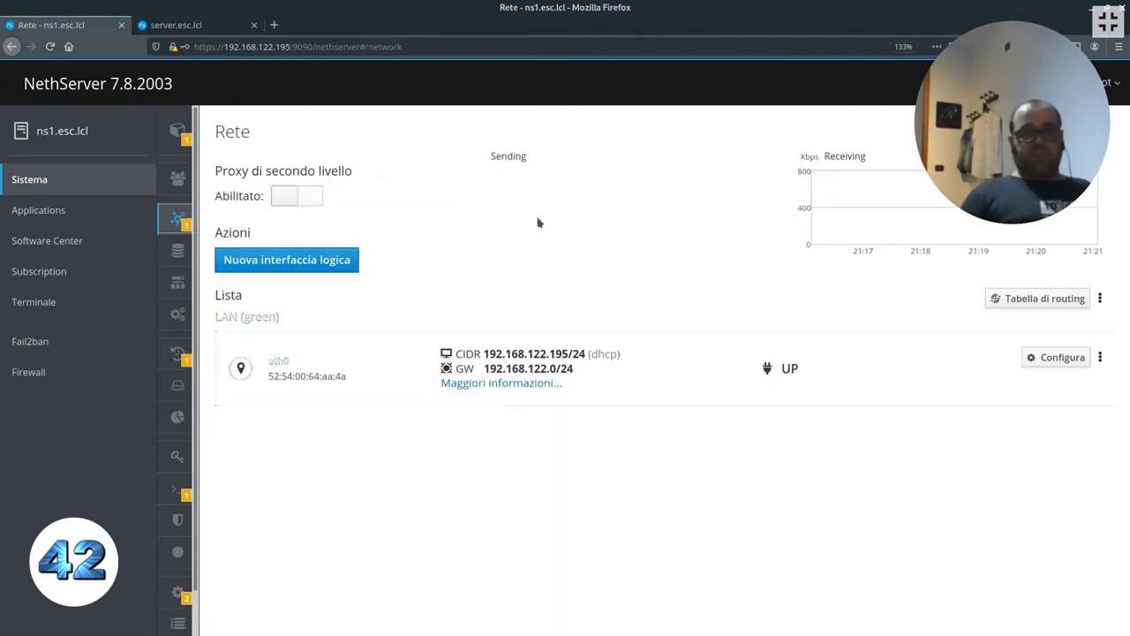
left_click(315, 349)
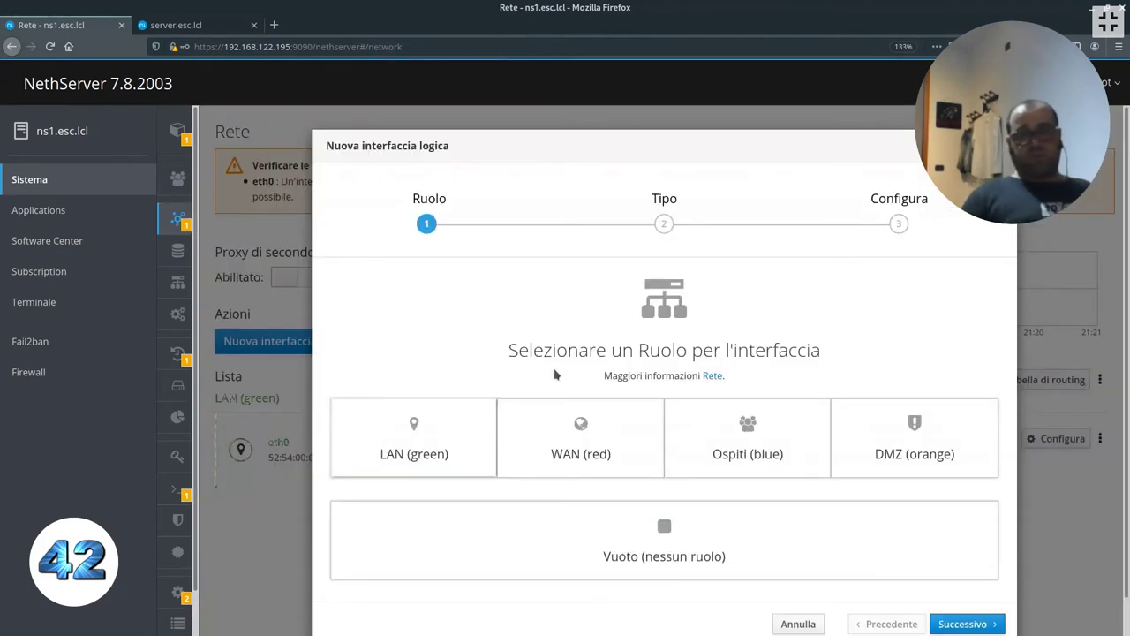
left_click(600, 457)
scroll(565, 353, "down", 1)
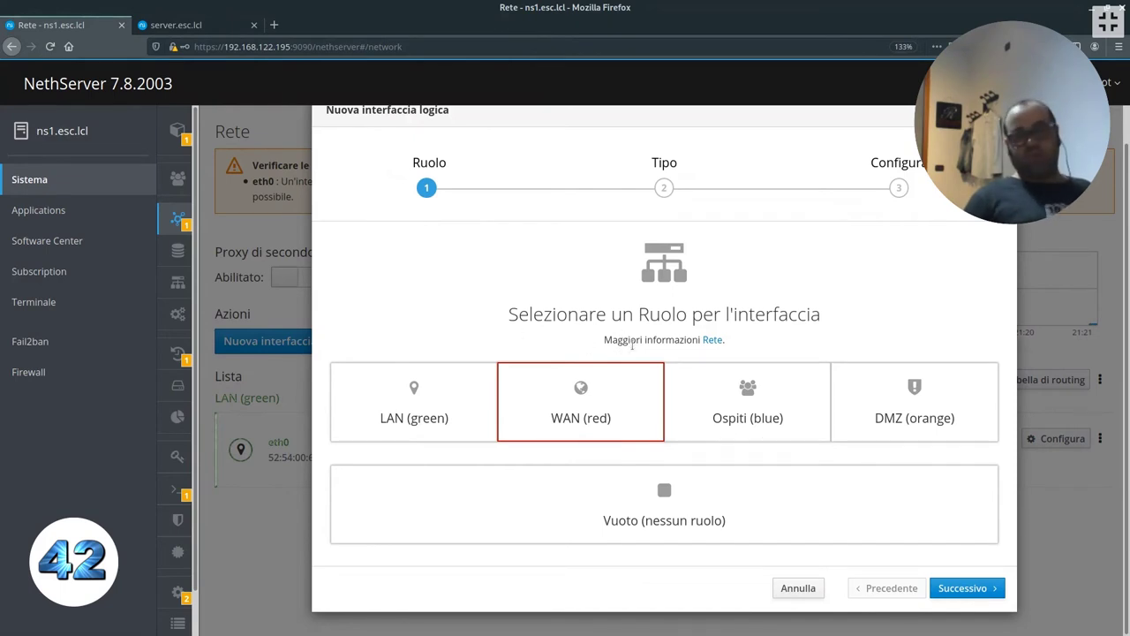
left_click(939, 587)
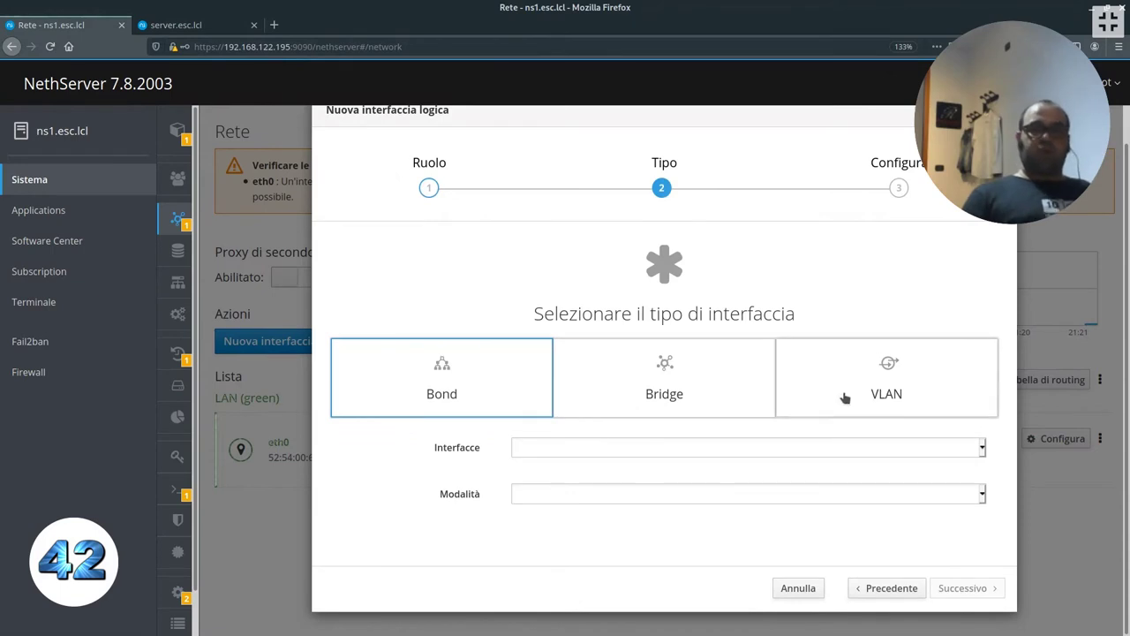
Define the new interface as a VLAN with tag 100 on eth0 and proceed to its IP configuration
left_click(845, 399)
double_click(636, 447)
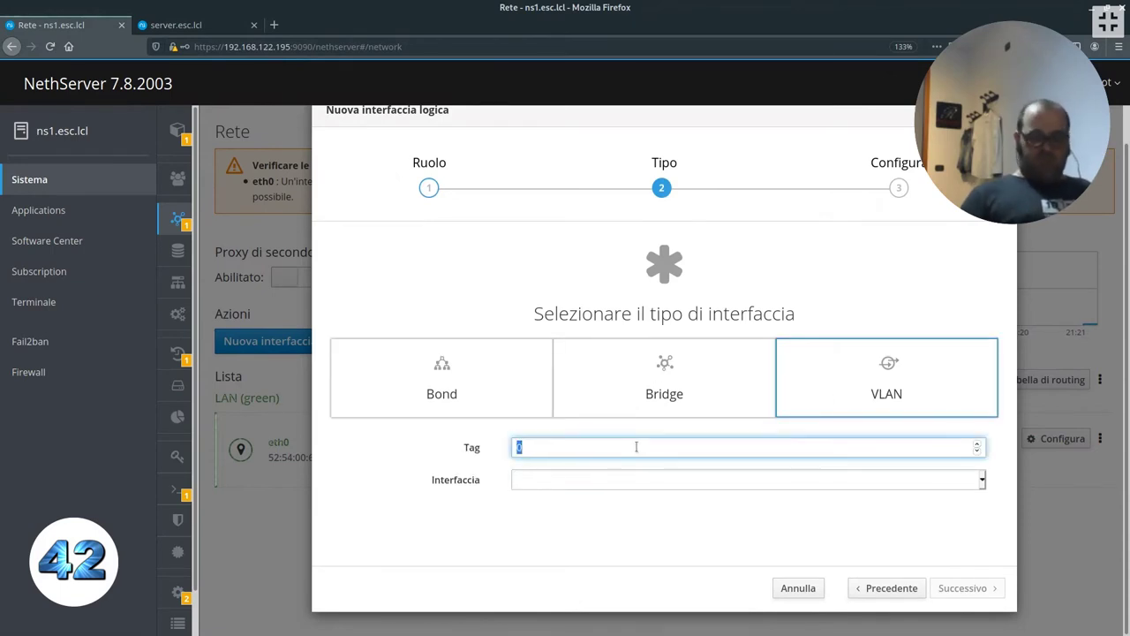
type("100")
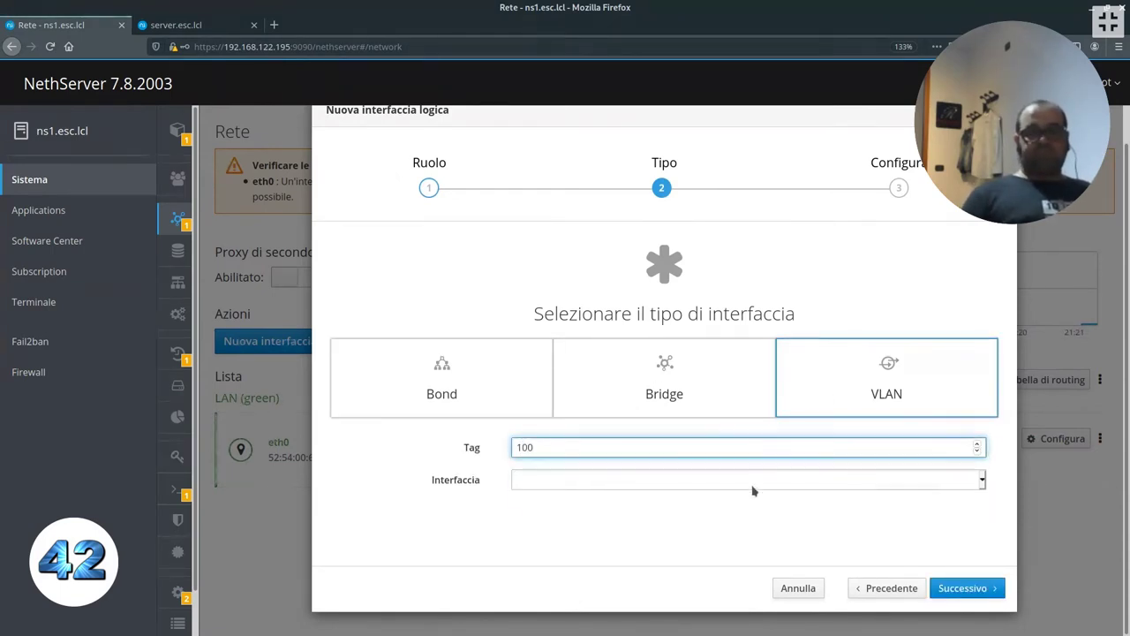
left_click(757, 482)
left_click(643, 498)
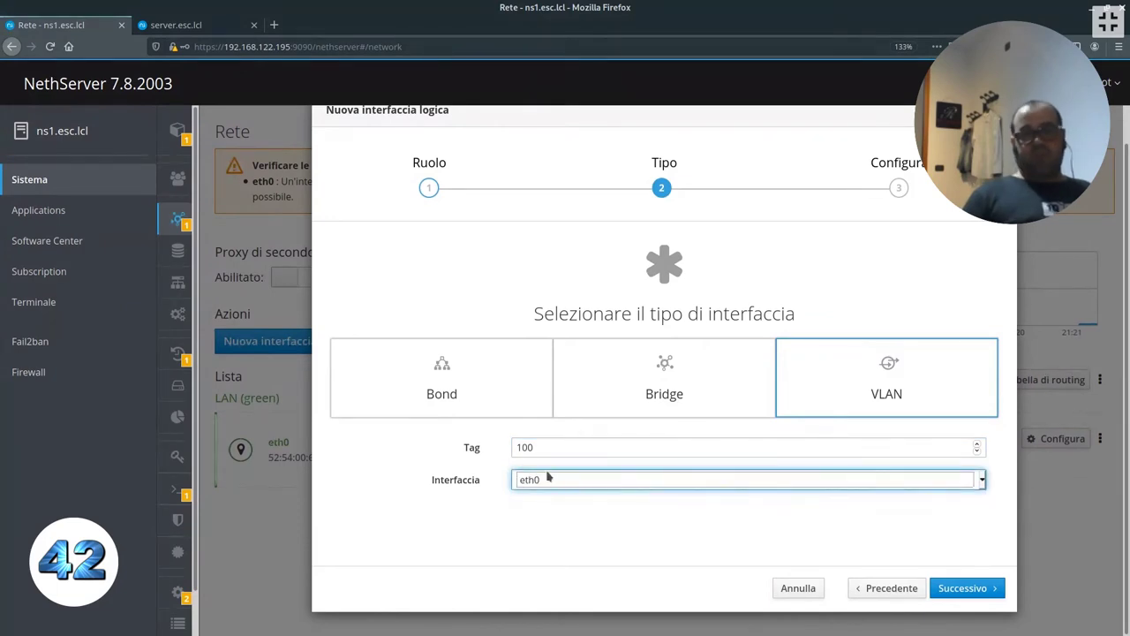
left_click(965, 588)
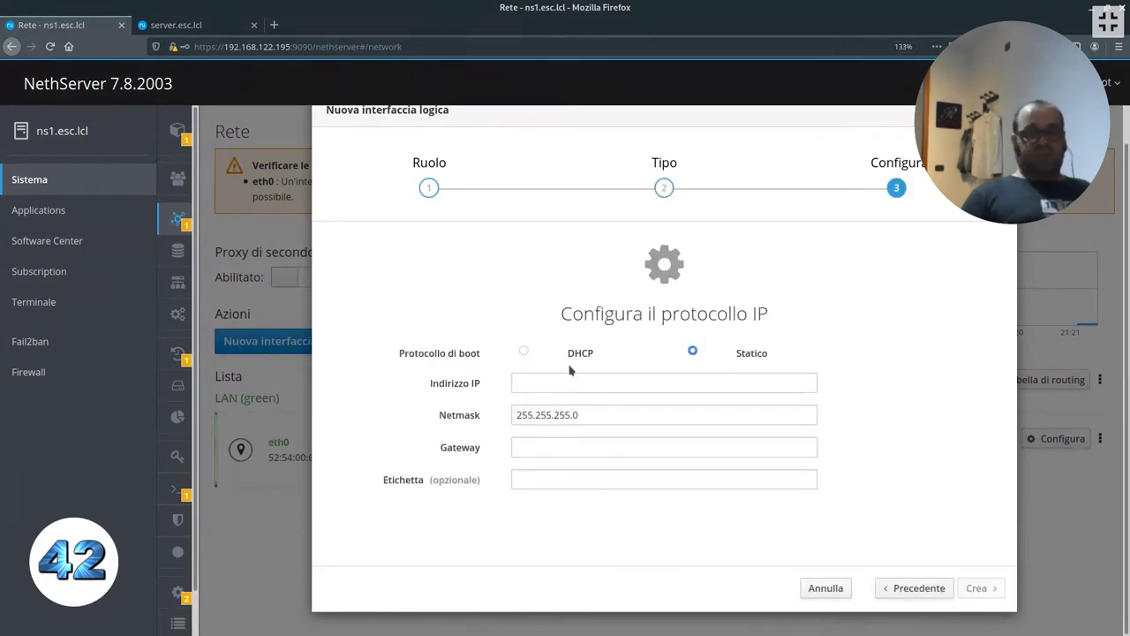
Create the WAN interface with static IP address 10.0.0.254, gateway 10.0.0.1 and the label "wan"
left_click(570, 380)
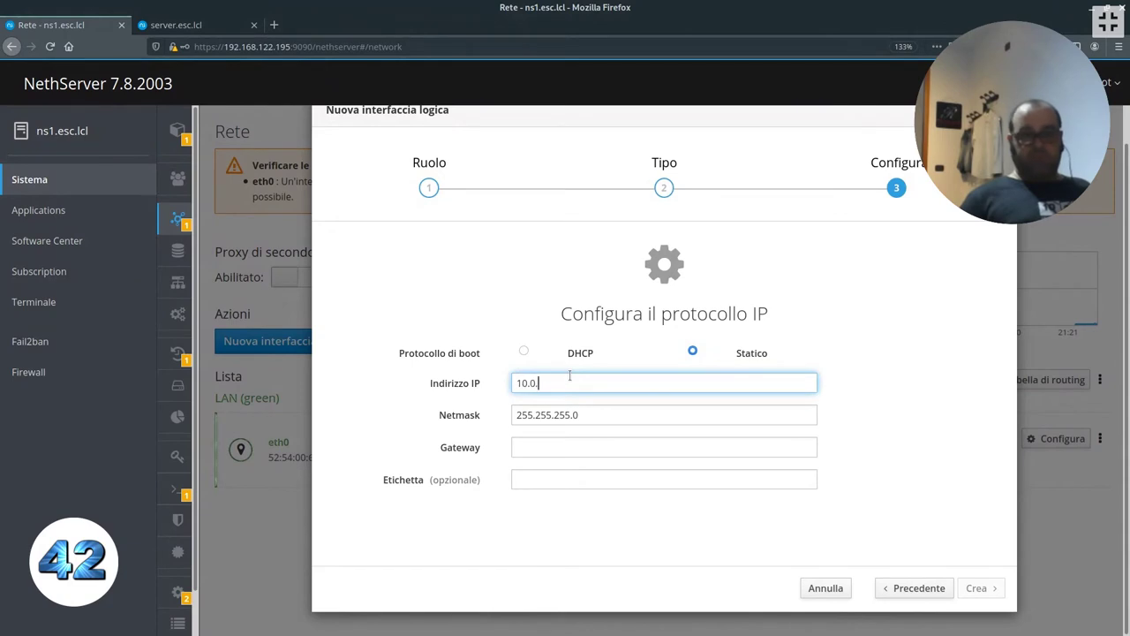
type("10.0.0.2")
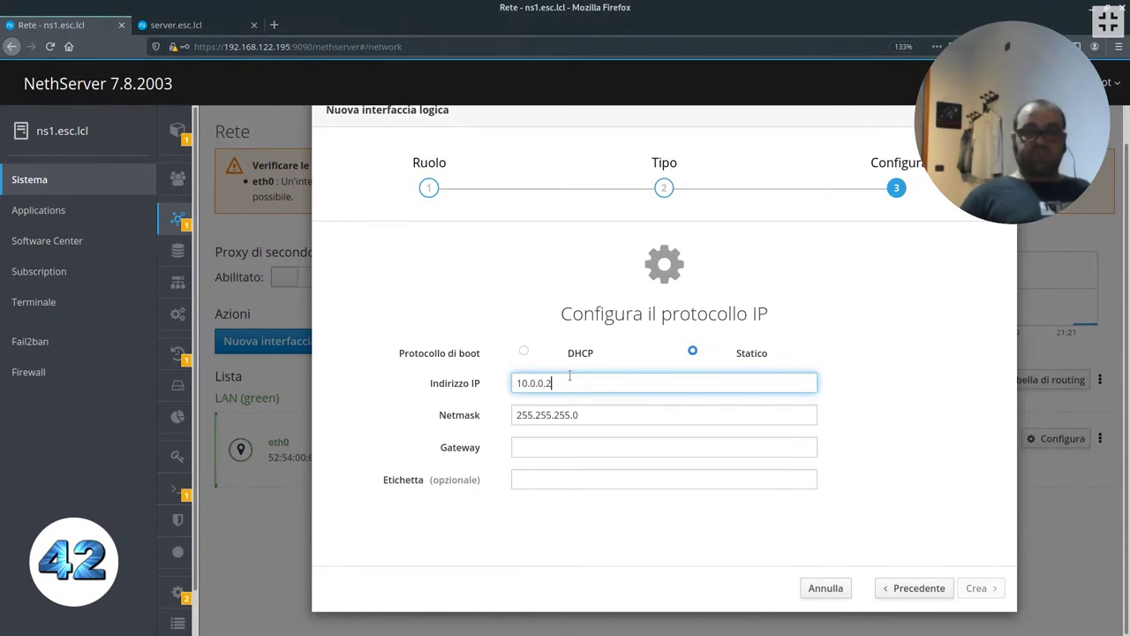
type("54")
key("Tab")
key("Tab")
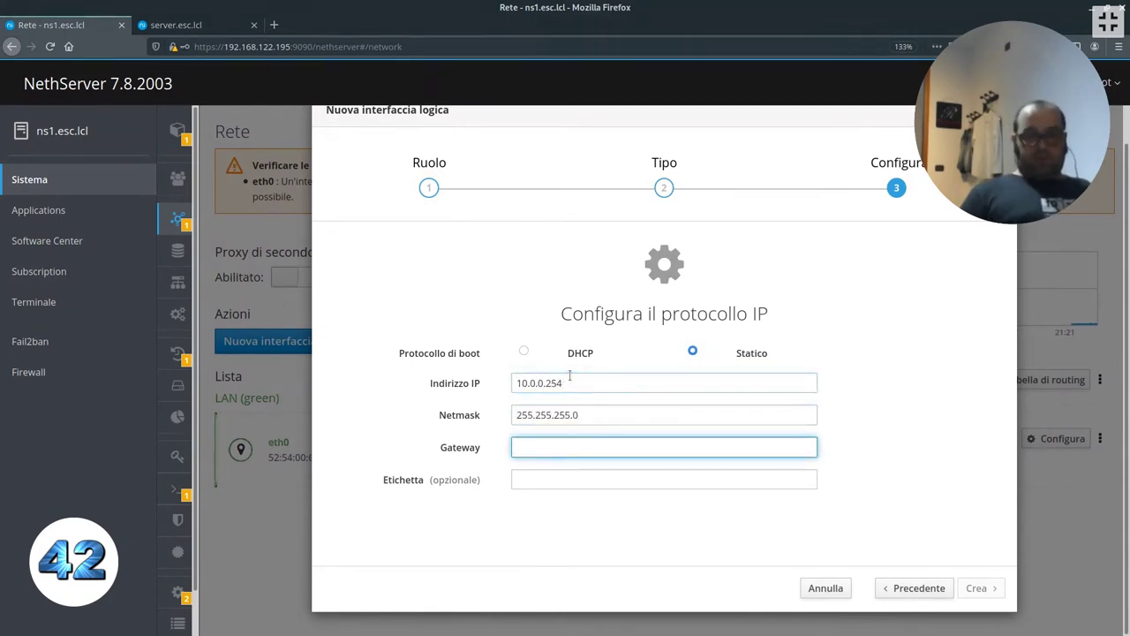
type("10.0.0")
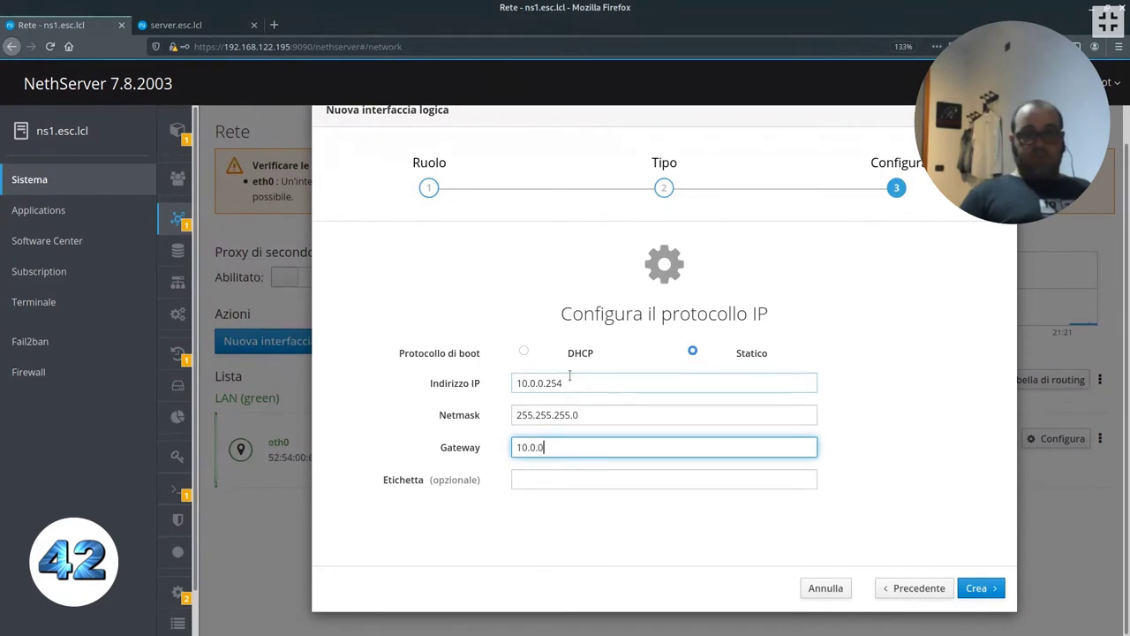
type(".1")
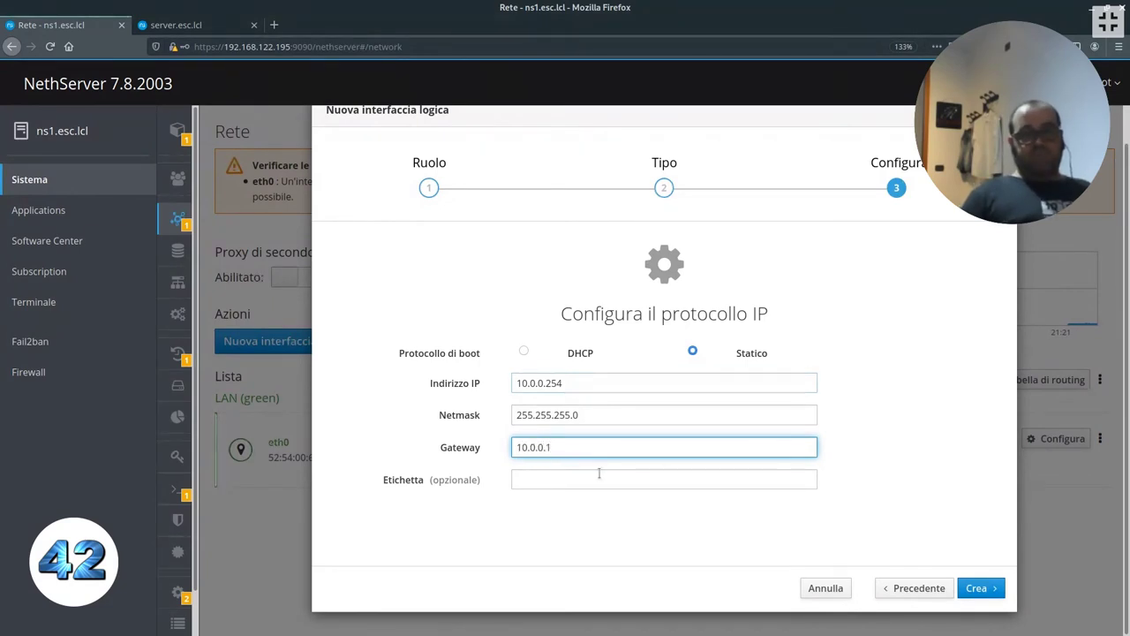
left_click(706, 471)
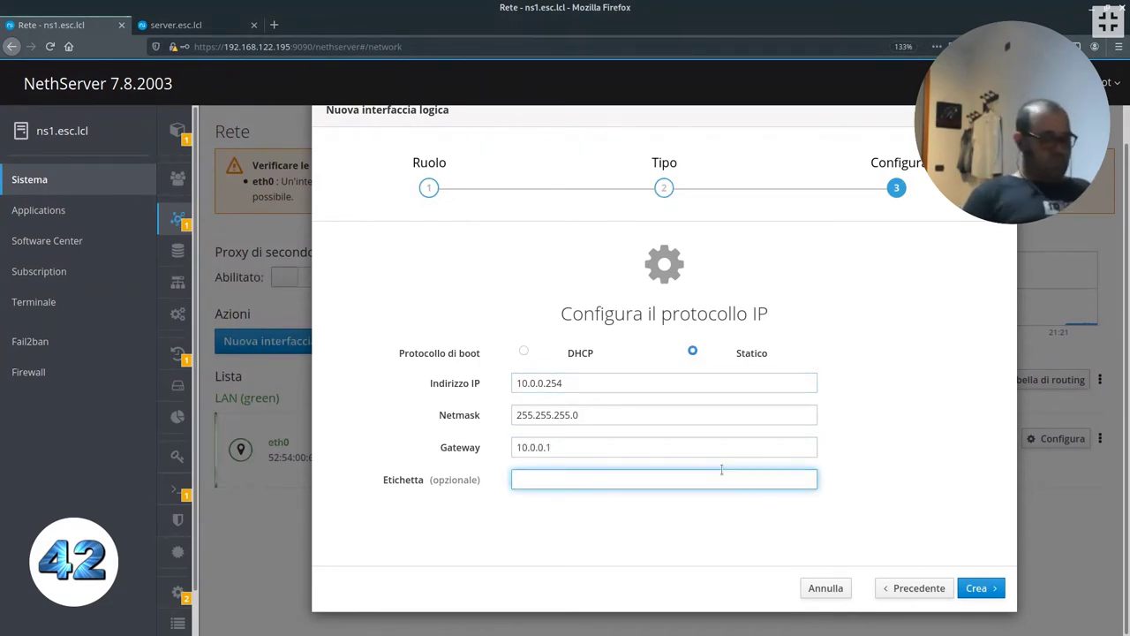
type("wan")
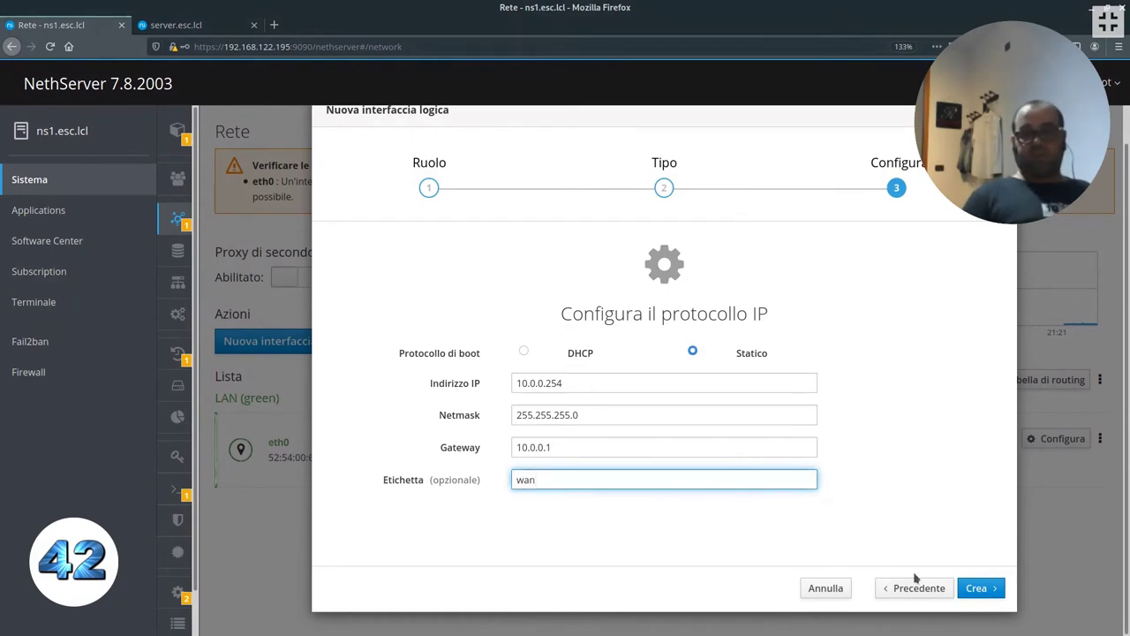
left_click(977, 587)
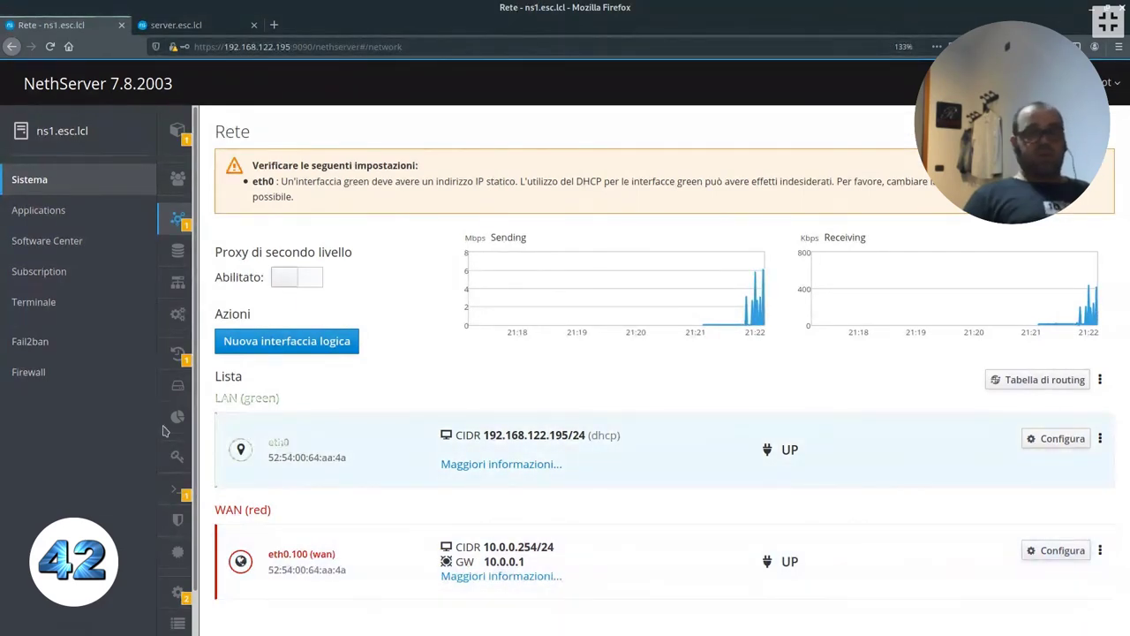
Start a new firewall port forward with protocol TCP and source port 80
left_click(44, 374)
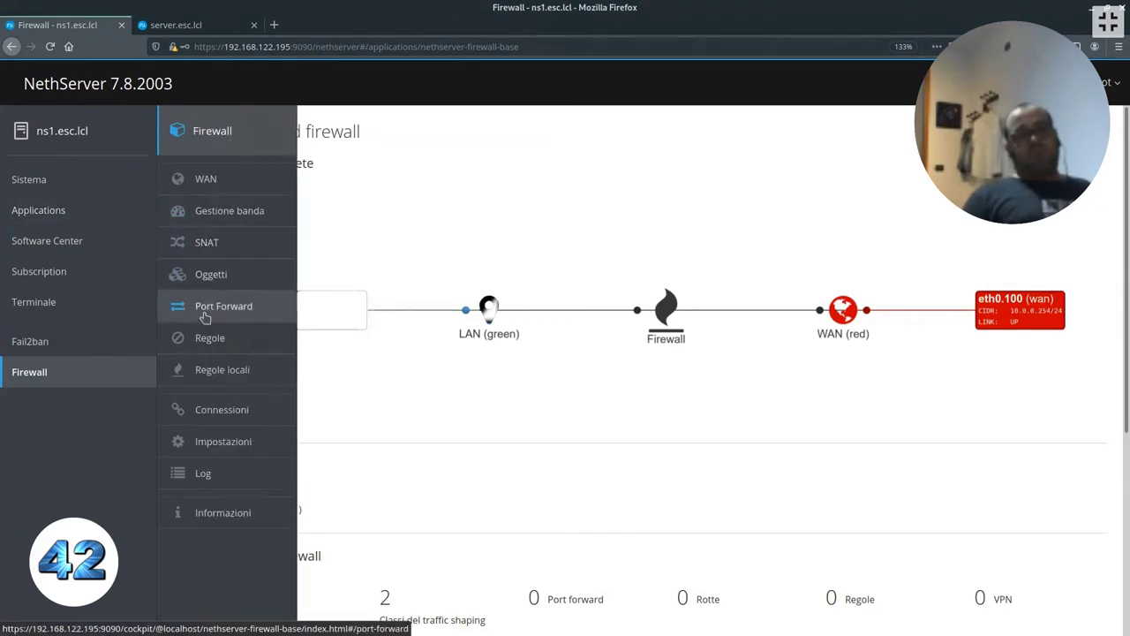
left_click(224, 318)
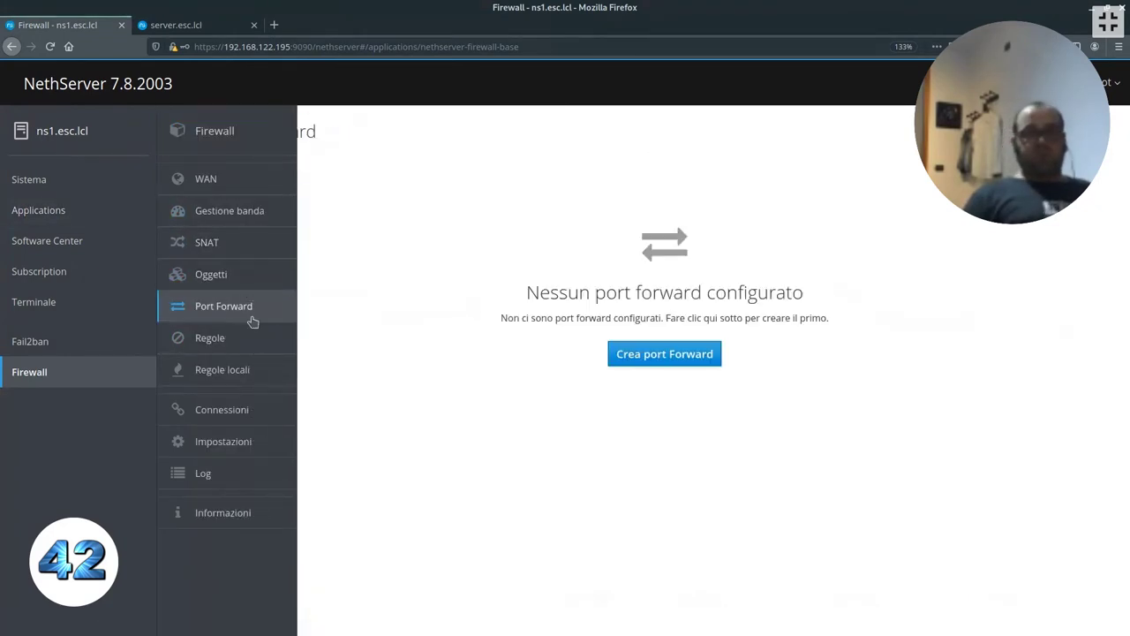
left_click(664, 360)
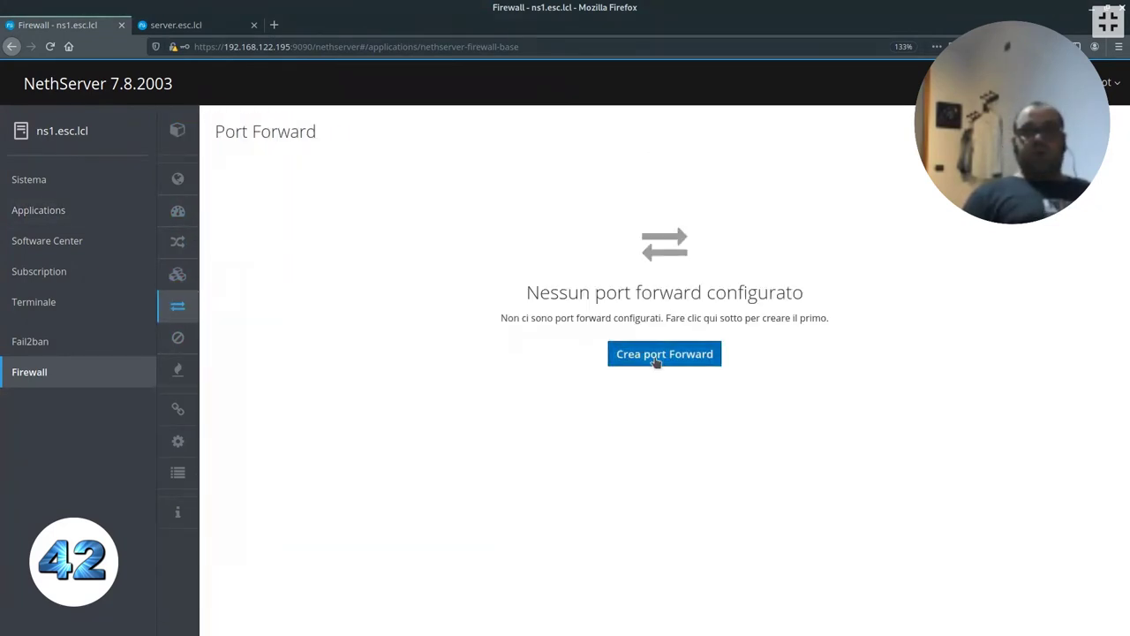
left_click(636, 185)
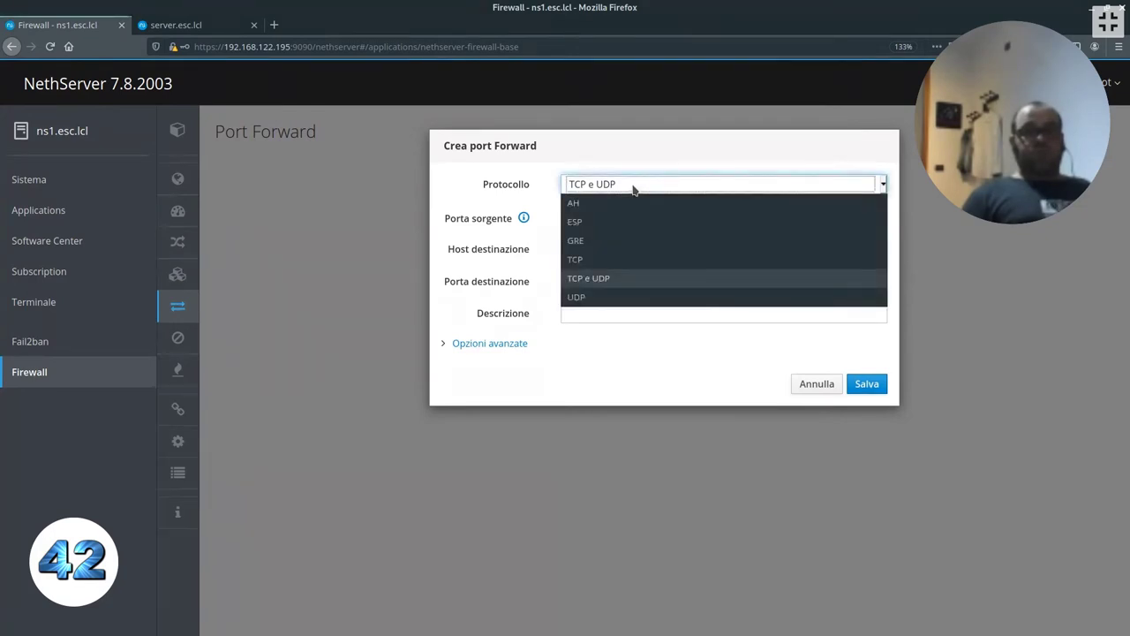
left_click(589, 261)
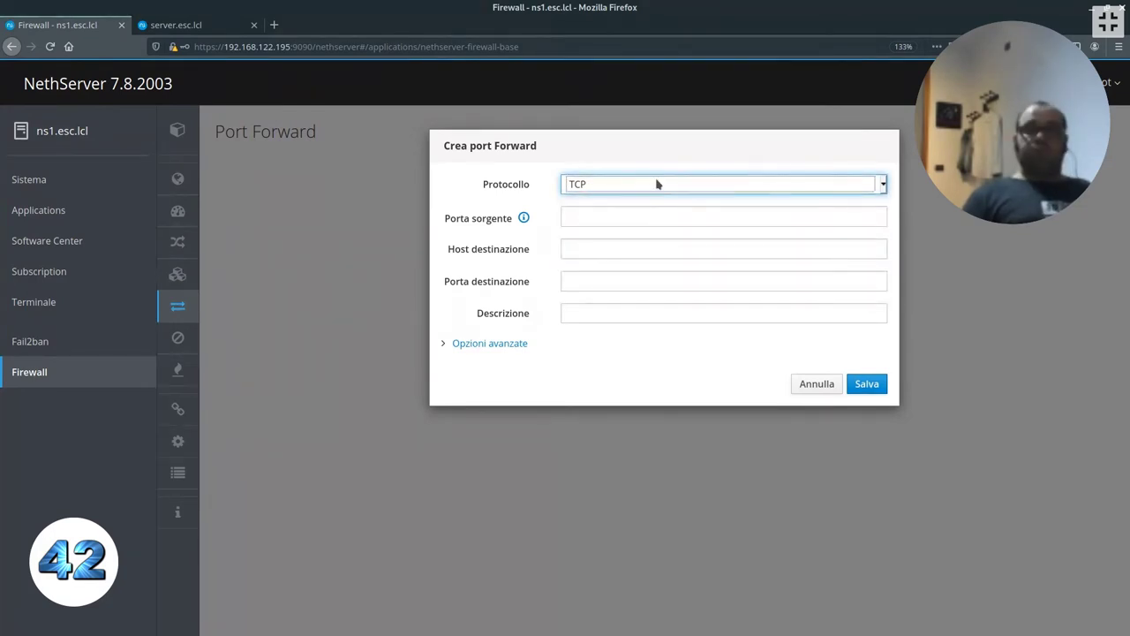
left_click(623, 215)
type("80")
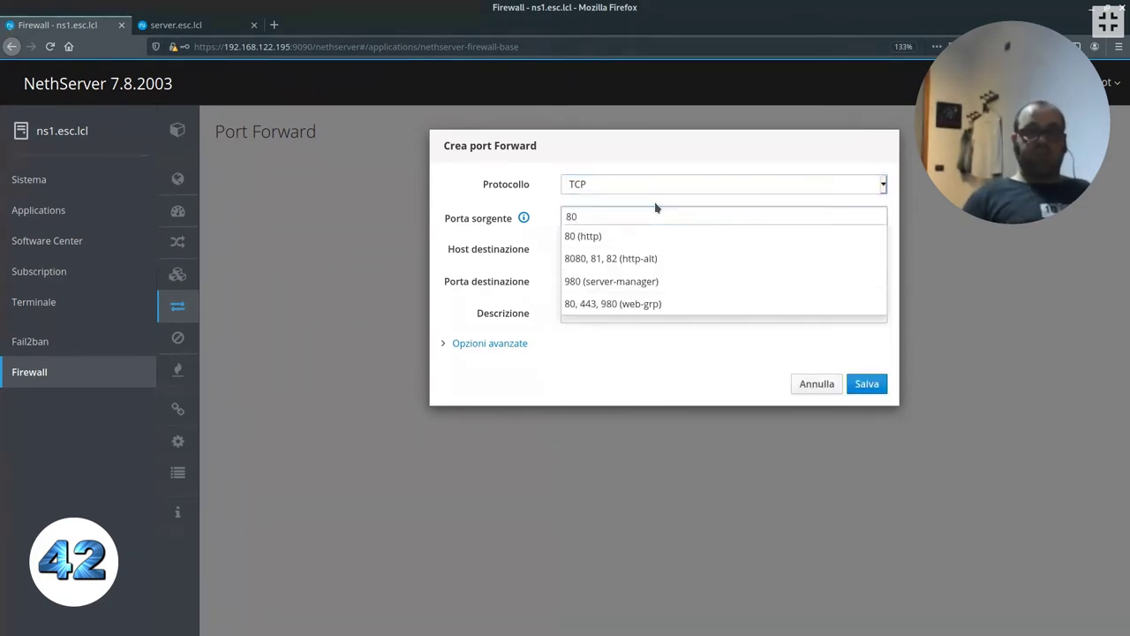
Set the port forward's destination host to 192.168.255.2, save it and apply the firewall changes
key("Tab")
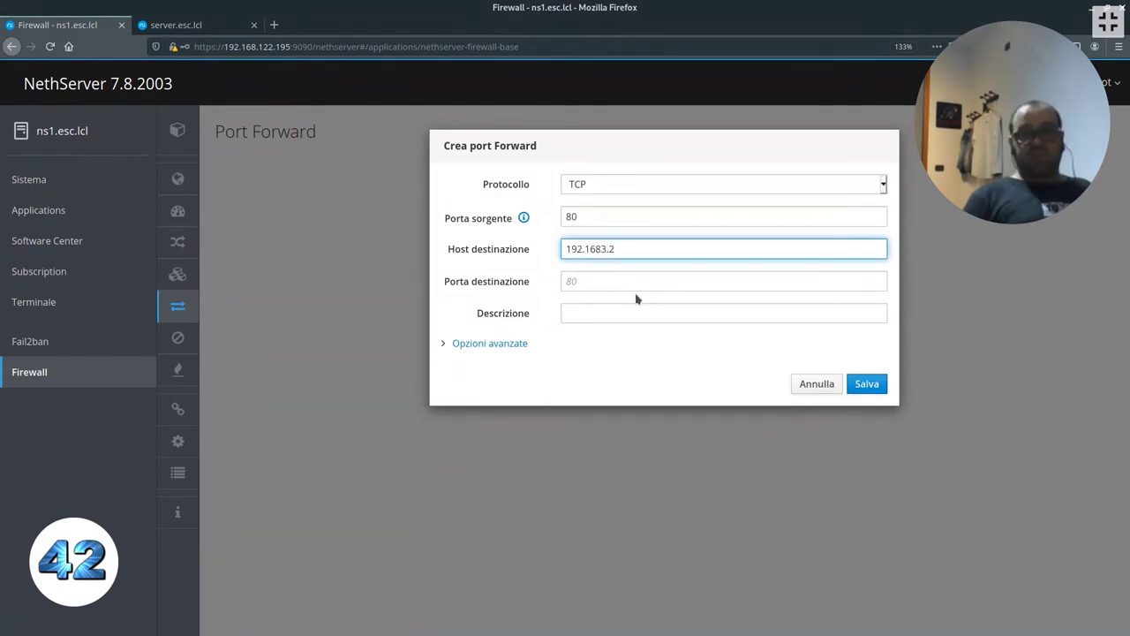
type("255.2")
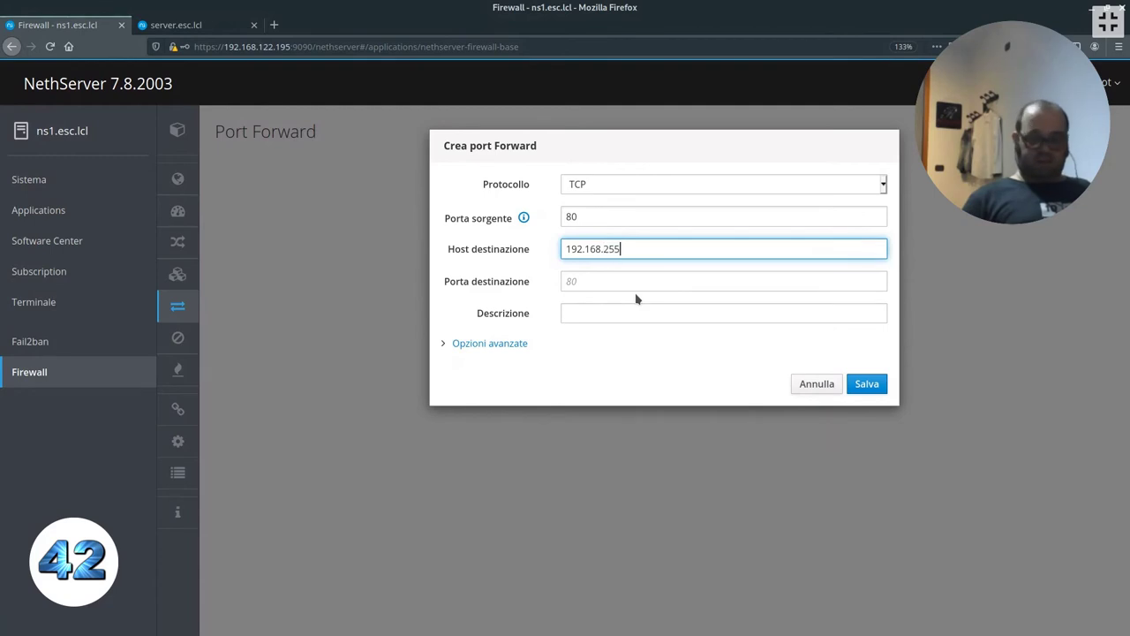
key("Tab")
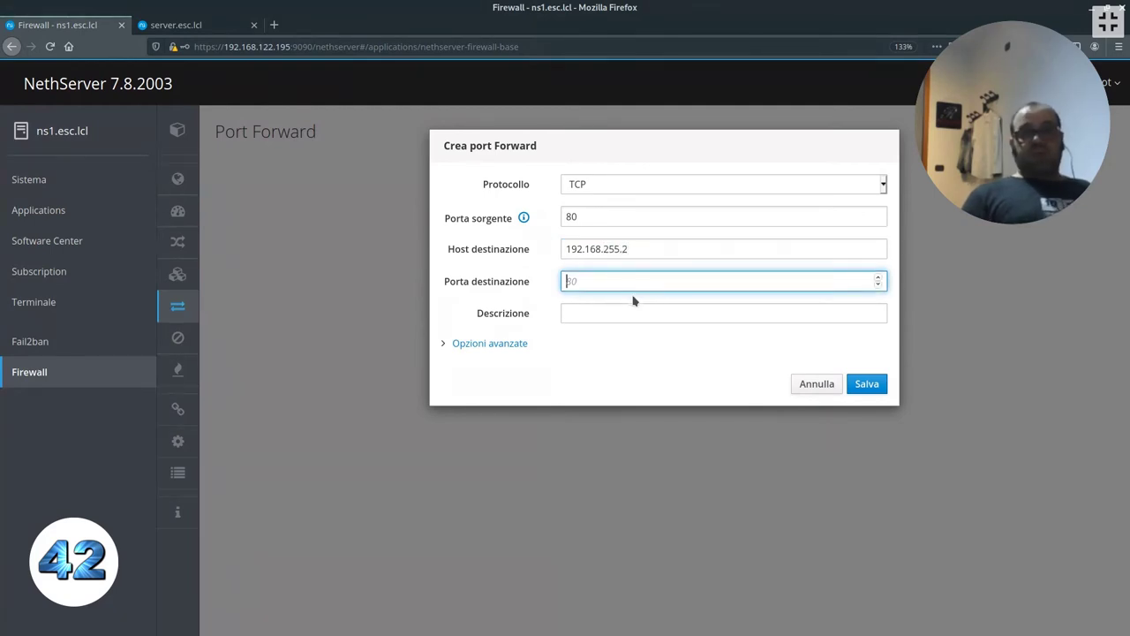
left_click(865, 383)
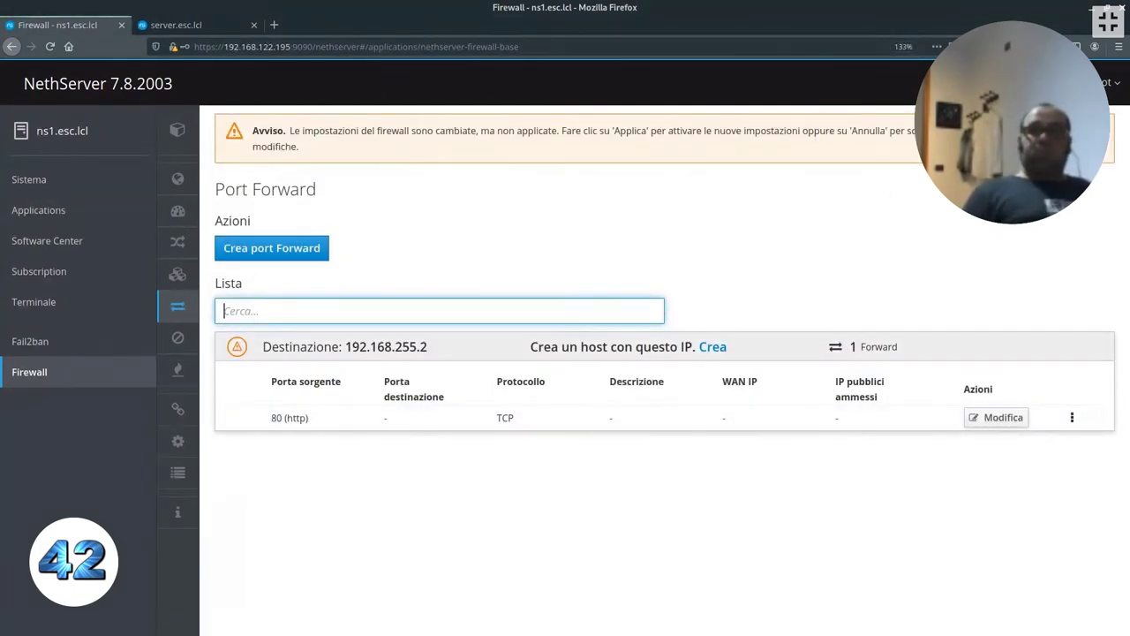
left_click(1073, 138)
left_click(878, 315)
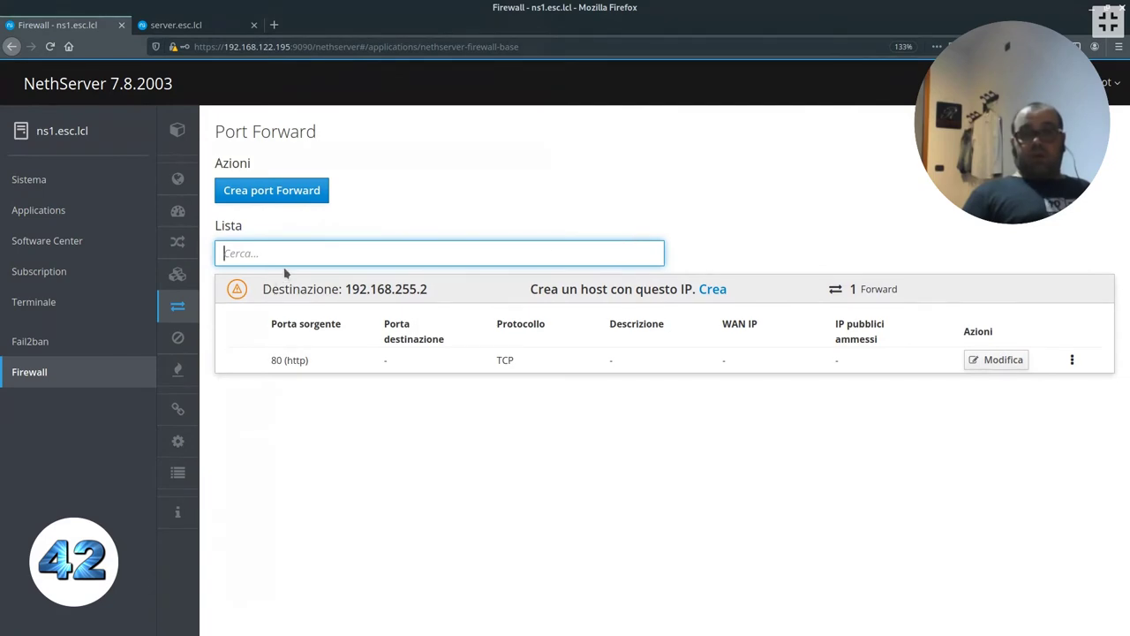
Review the active jails on the Fail2ban dashboard and check the list of banned IPs
left_click(103, 352)
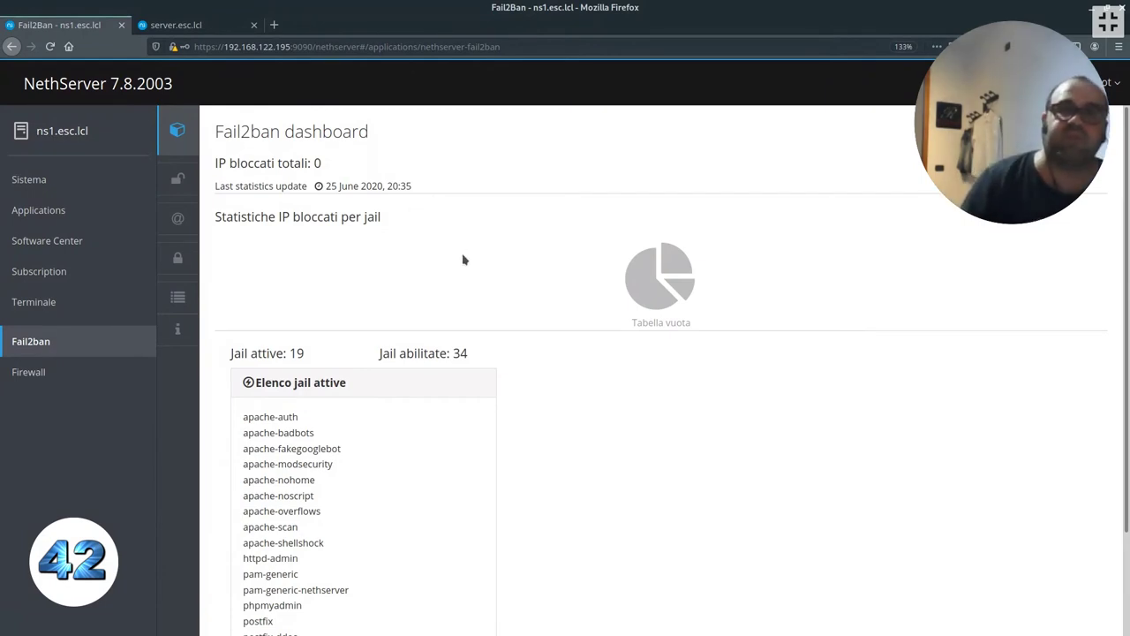
scroll(455, 258, "down", 2)
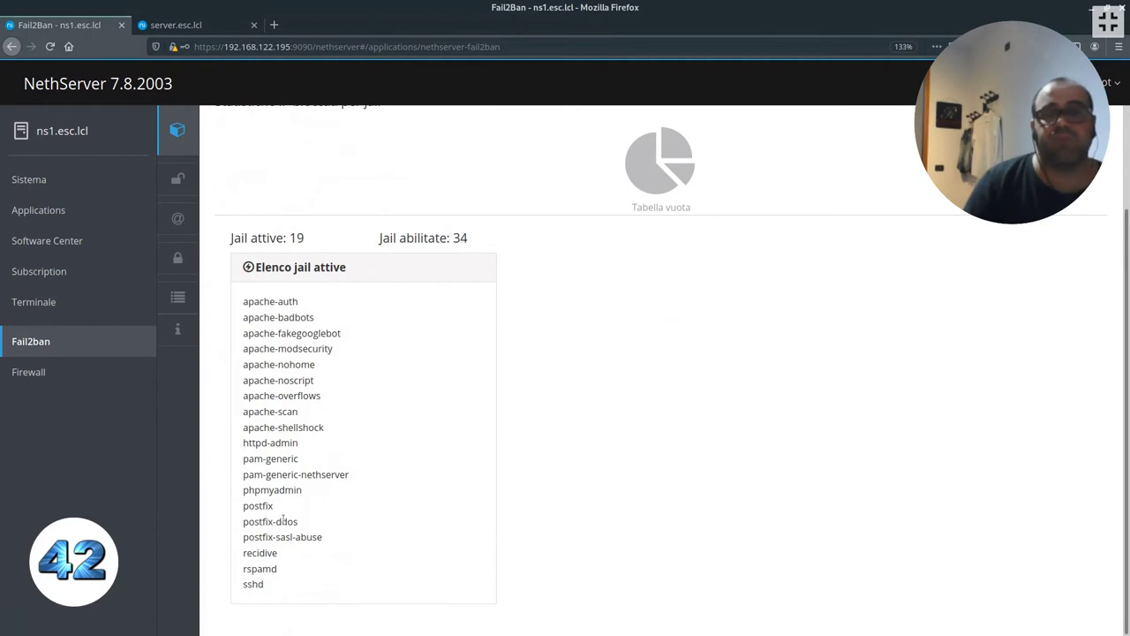
scroll(482, 526, "up", 3)
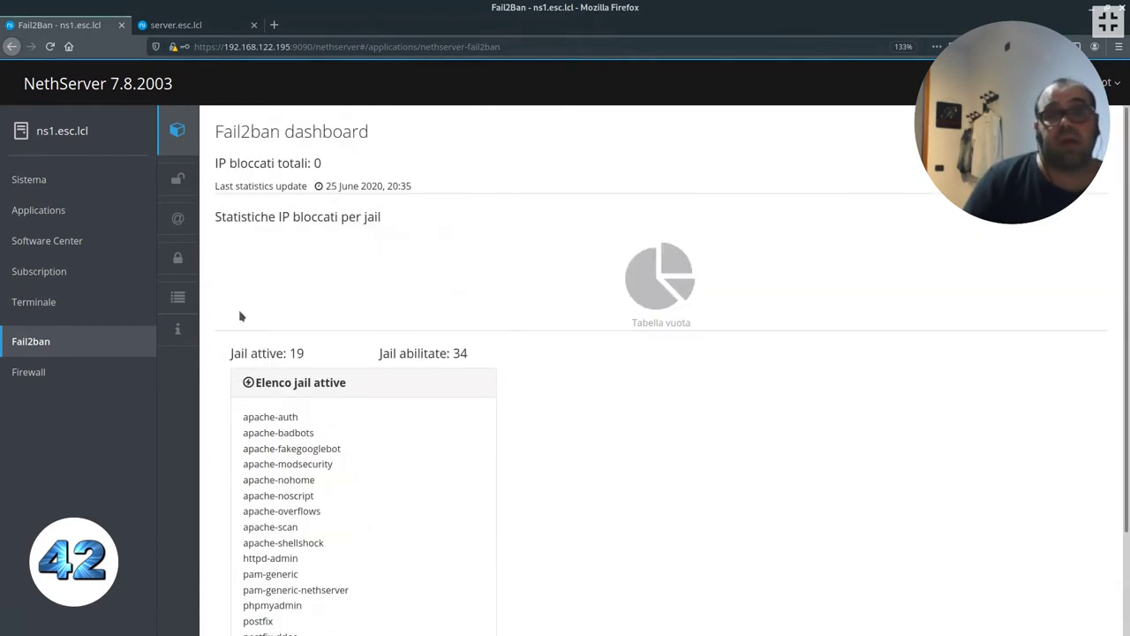
left_click(221, 191)
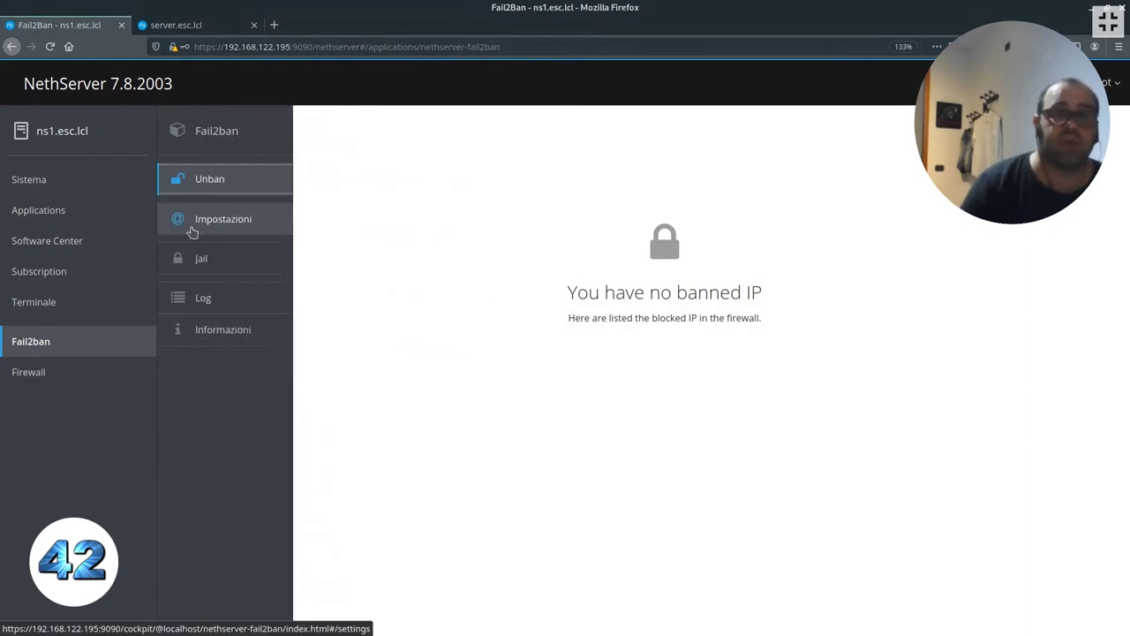
Examine the Fail2ban settings, including the IP whitelist and the options offered by enabling mail notifications
mouse_move(193, 229)
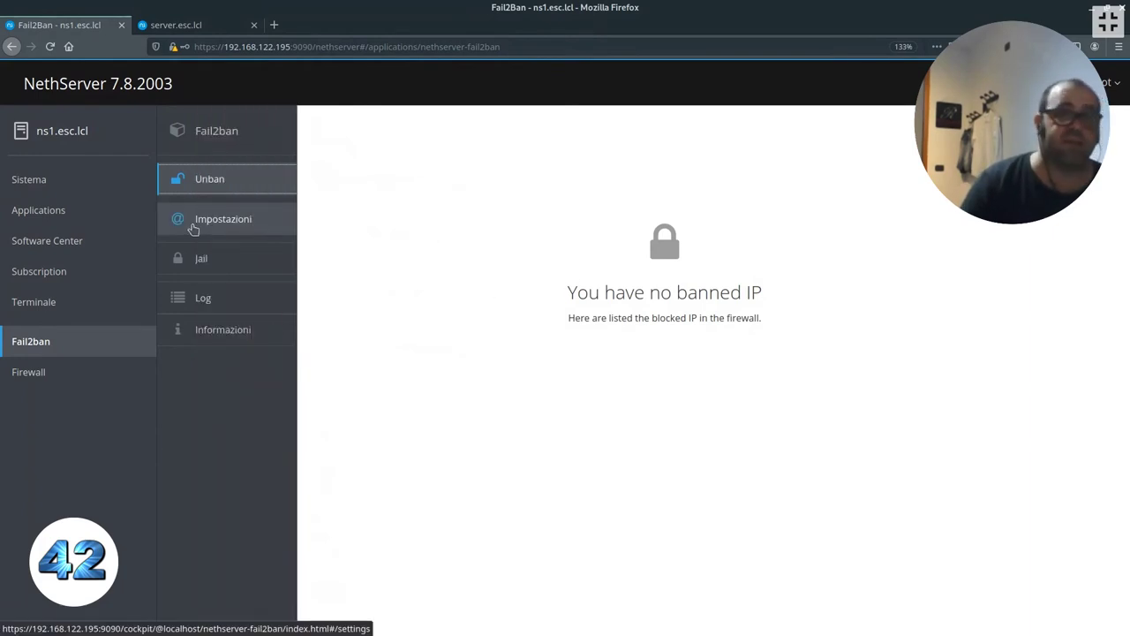
left_click(193, 229)
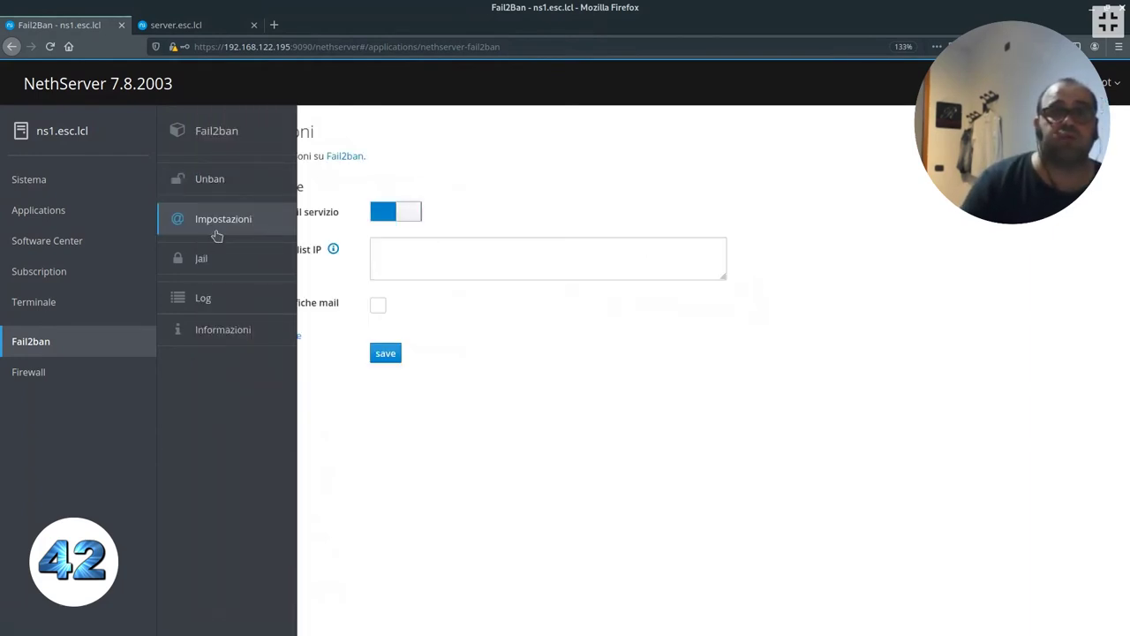
left_click(405, 259)
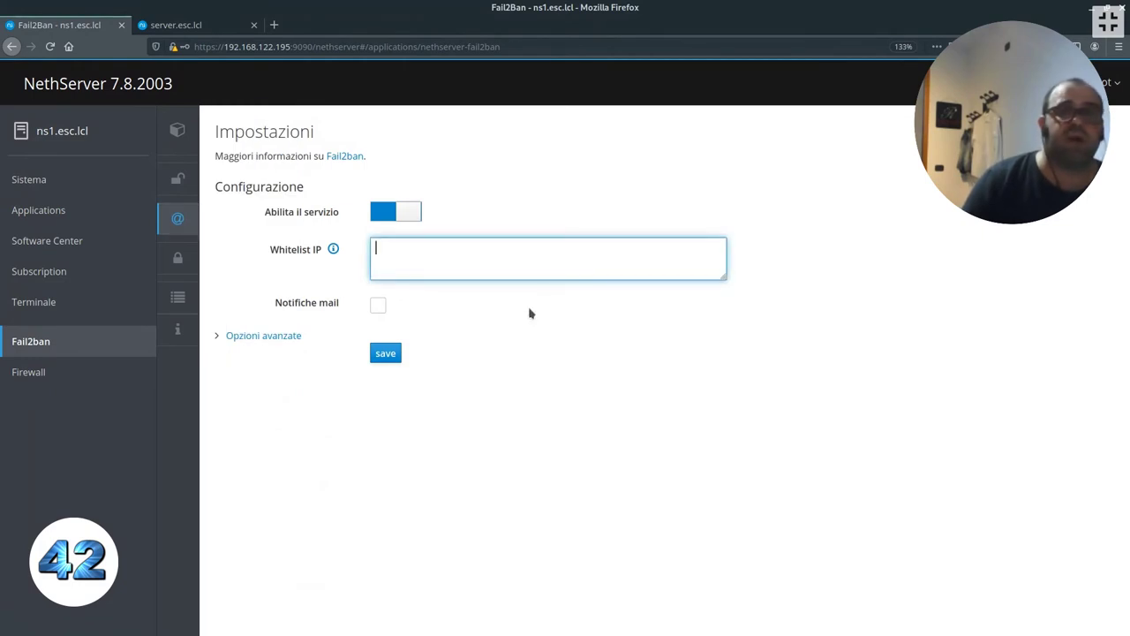
left_click(380, 305)
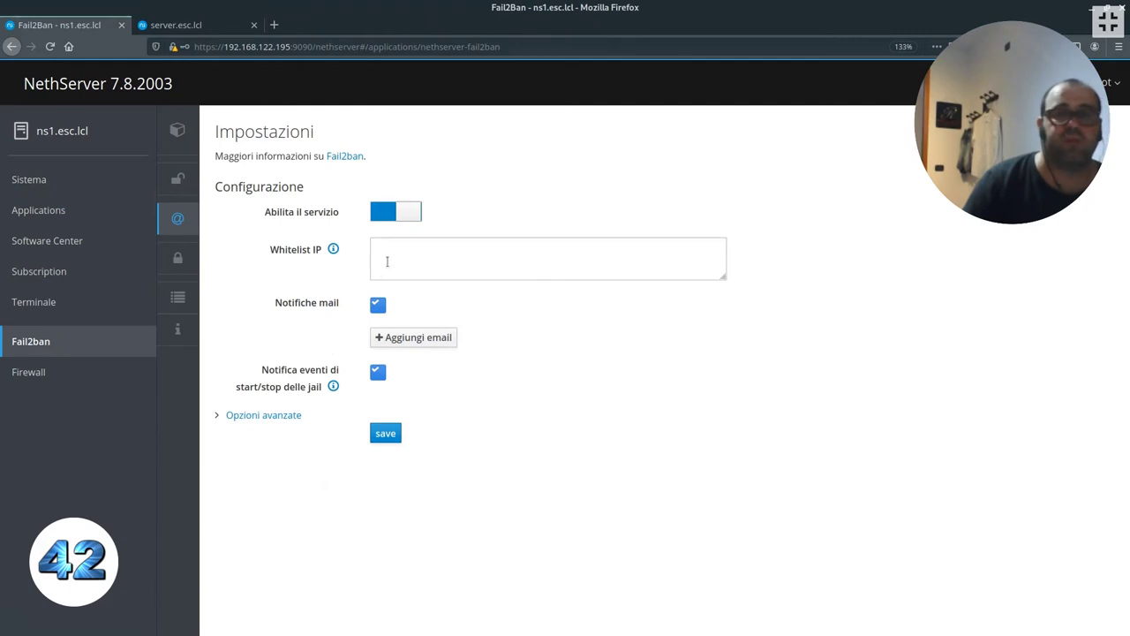
Review the Apache jails in Fail2ban's jail configuration and read through /var/log/fail2ban.log
left_click(221, 257)
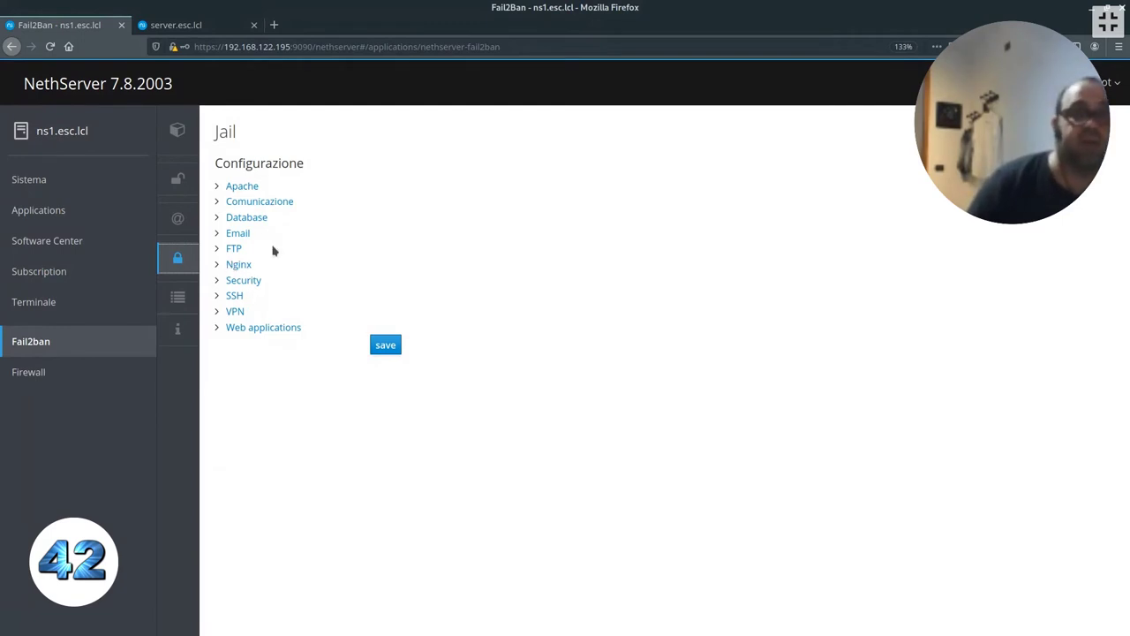
left_click(243, 187)
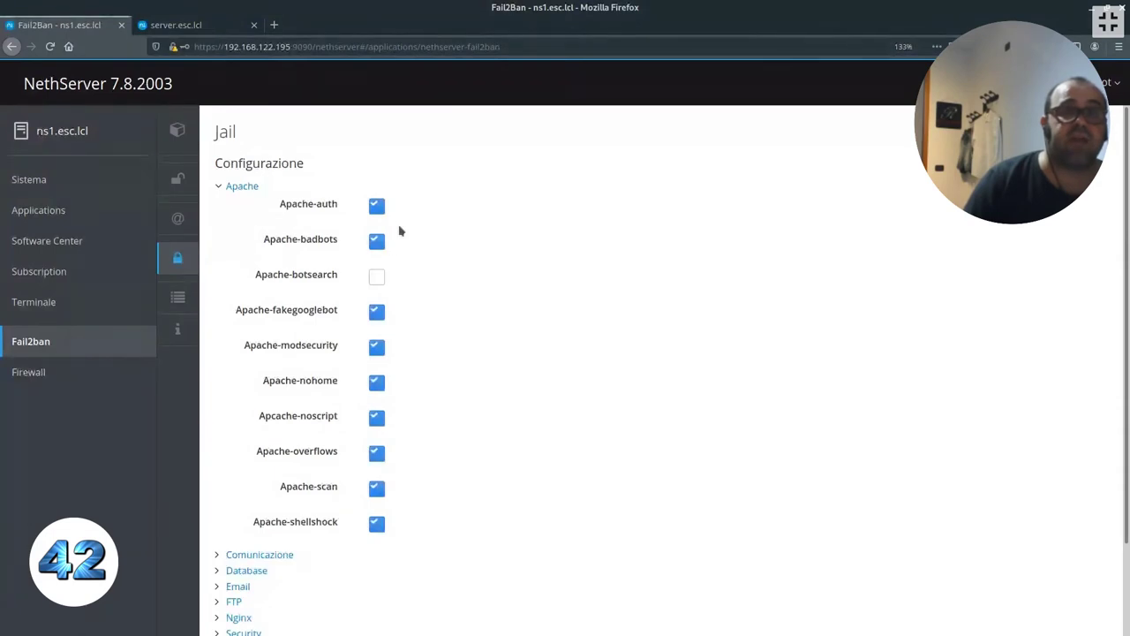
left_click(196, 304)
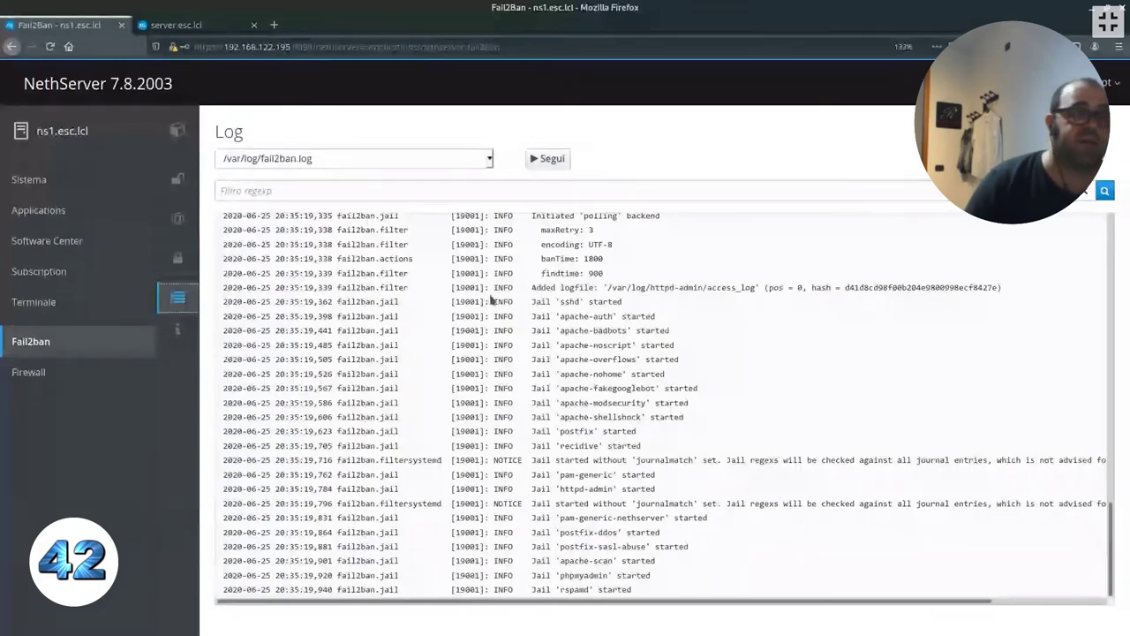
scroll(493, 294, "up", 10)
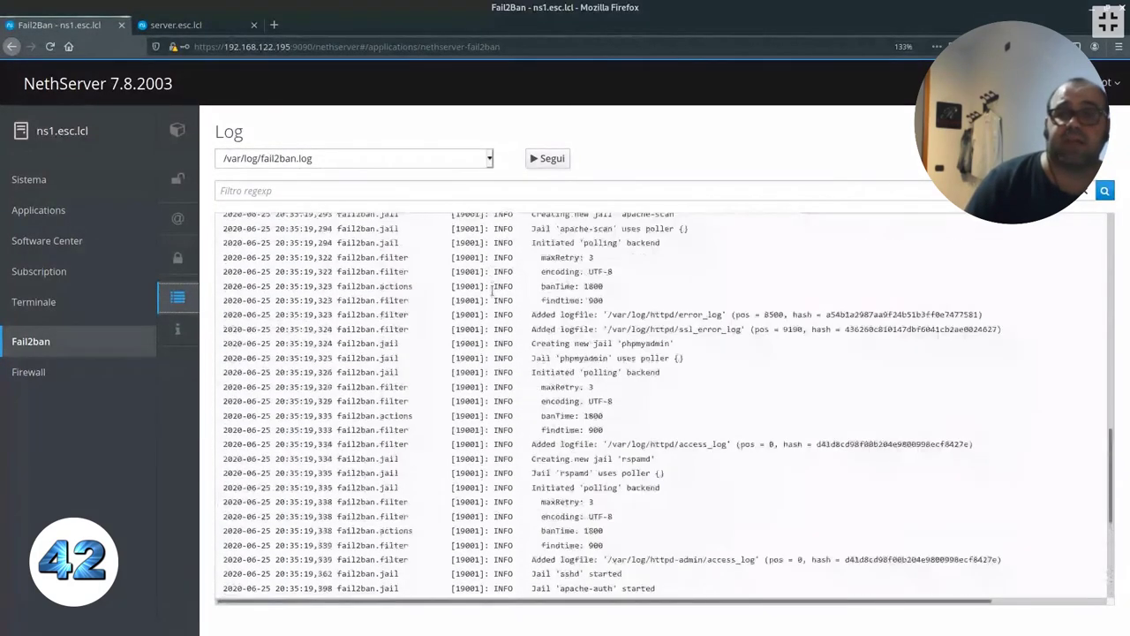
scroll(493, 295, "down", 9)
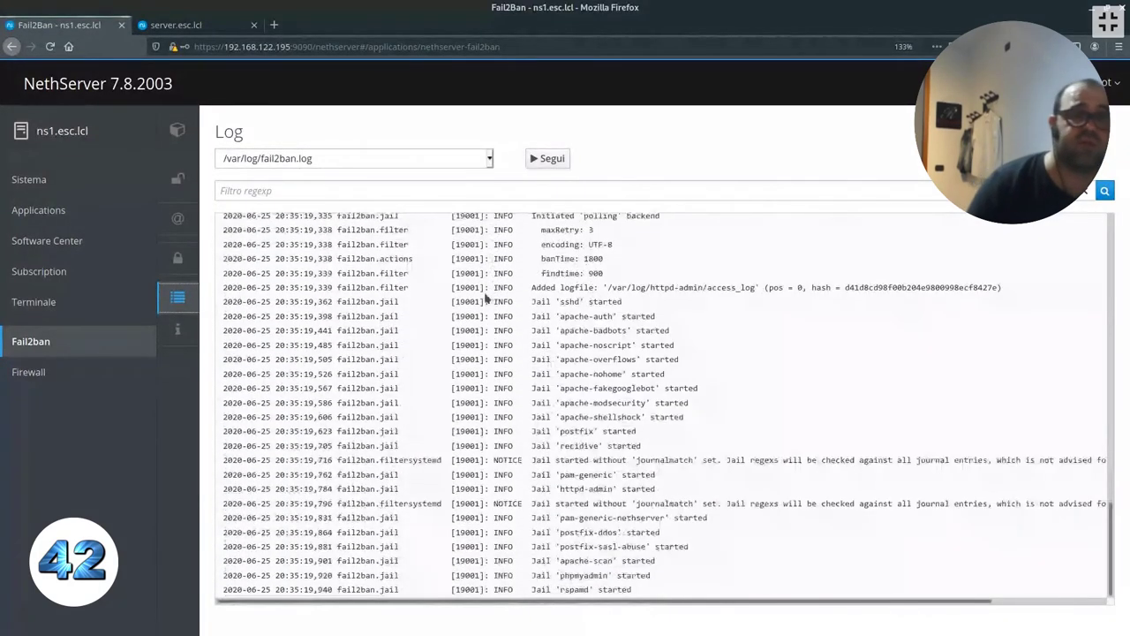
Examine the system log, check its available time ranges and filter the entries by the smartd service
left_click(35, 180)
mouse_move(176, 371)
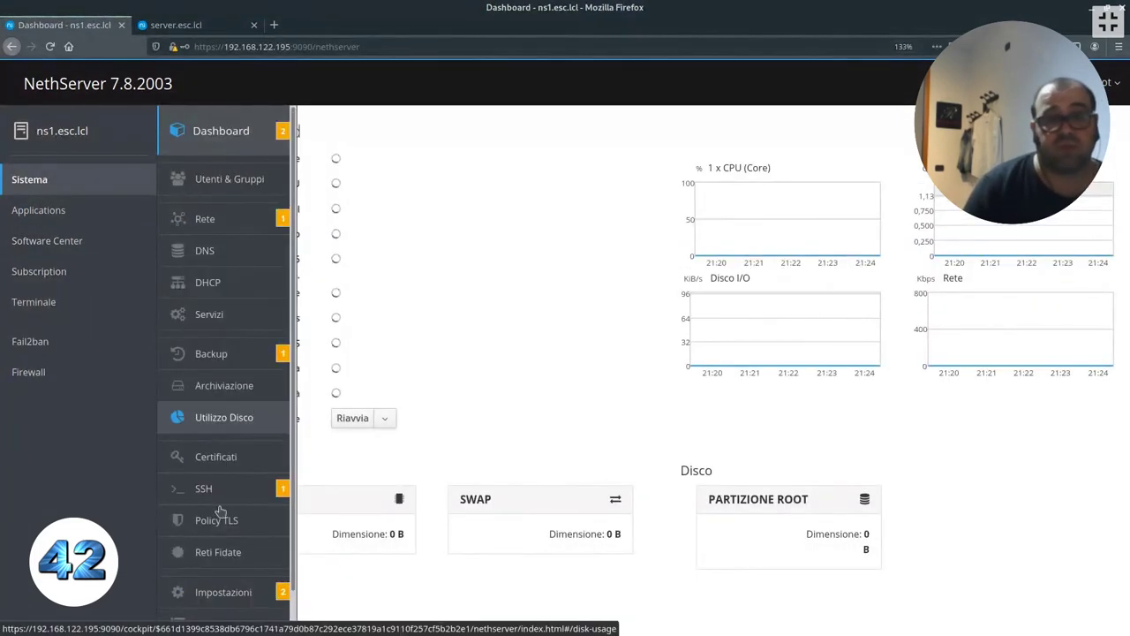
scroll(221, 565, "down", 1)
left_click(221, 579)
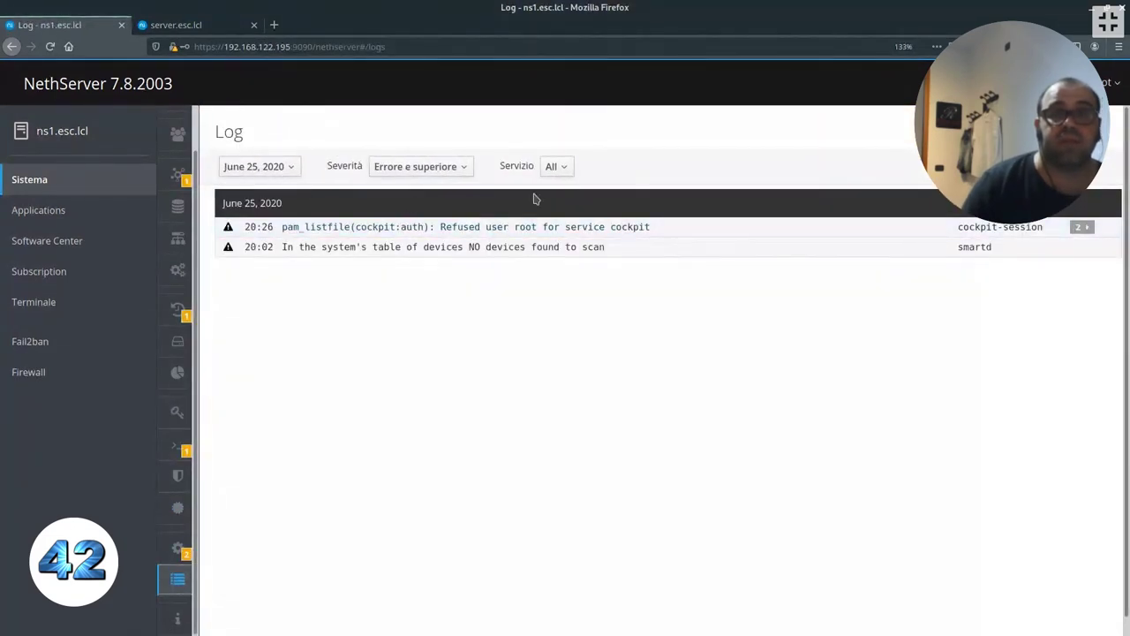
left_click(285, 170)
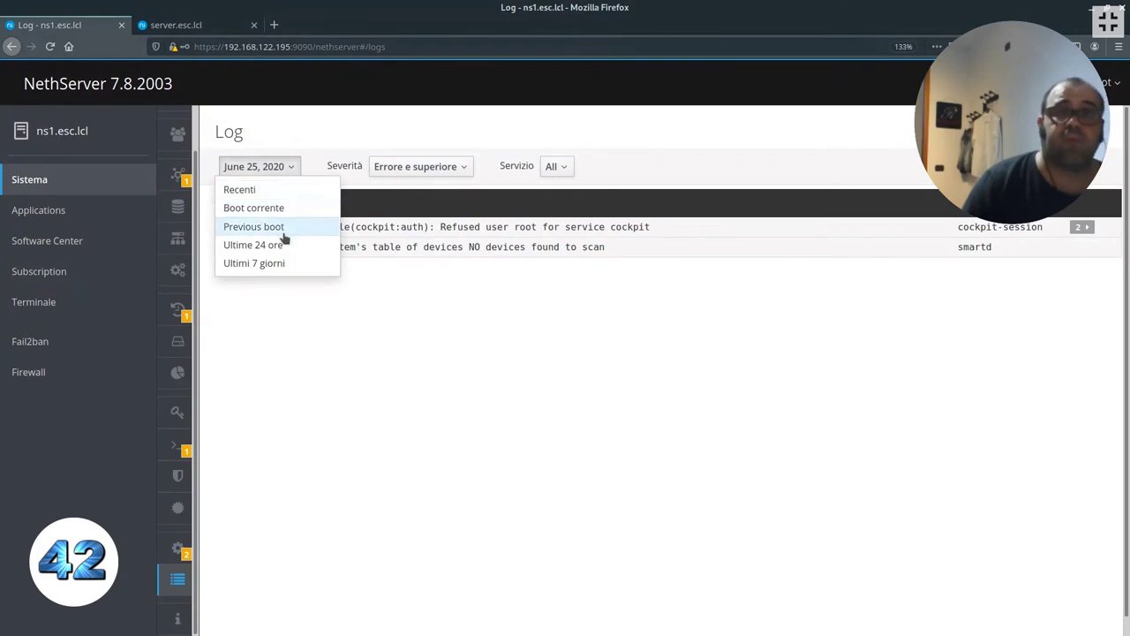
left_click(566, 167)
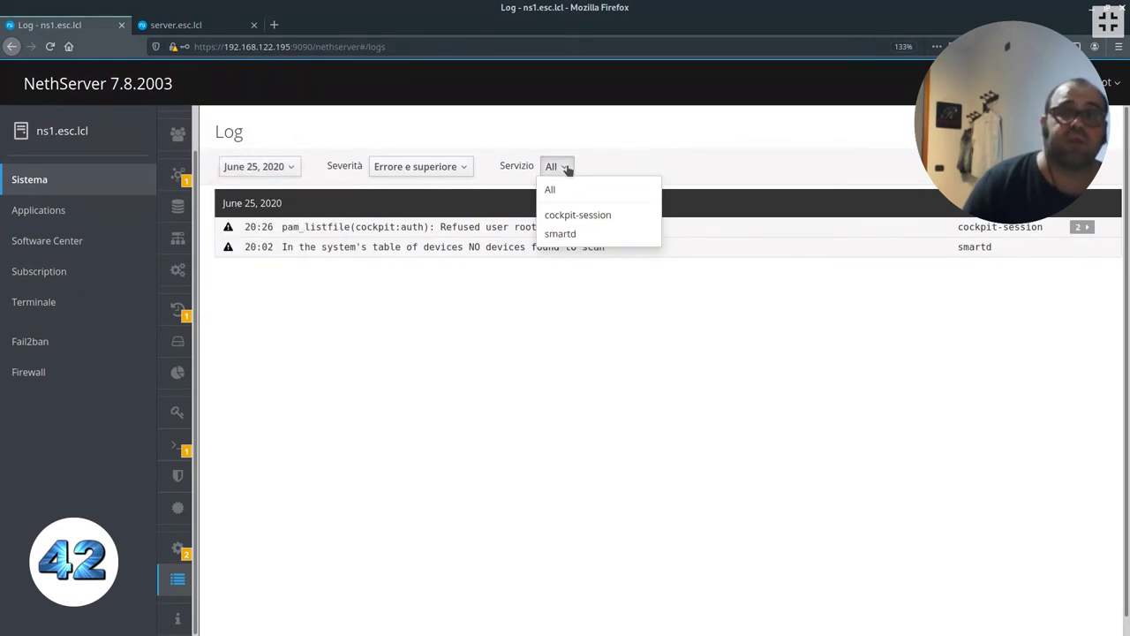
left_click(579, 231)
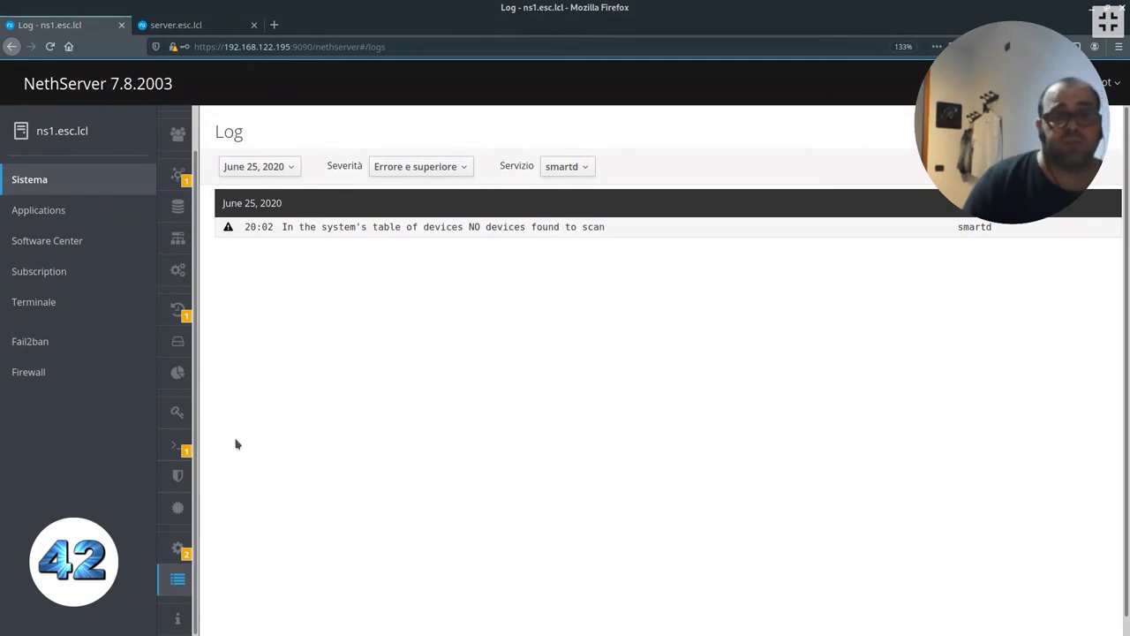
Open the server's web terminal
mouse_move(249, 528)
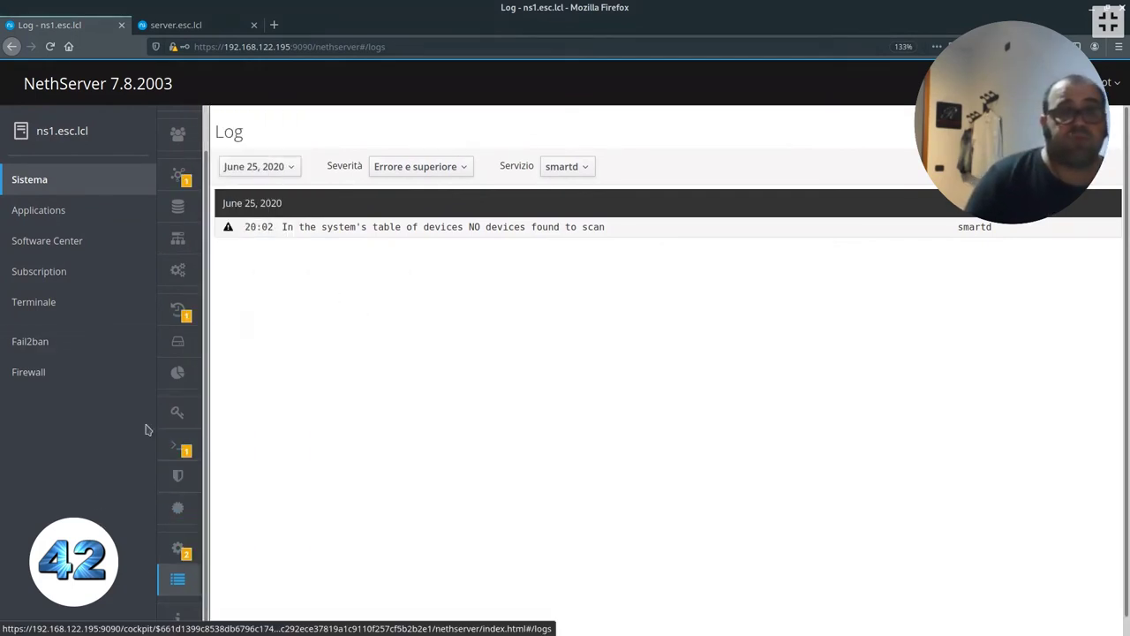
left_click(58, 304)
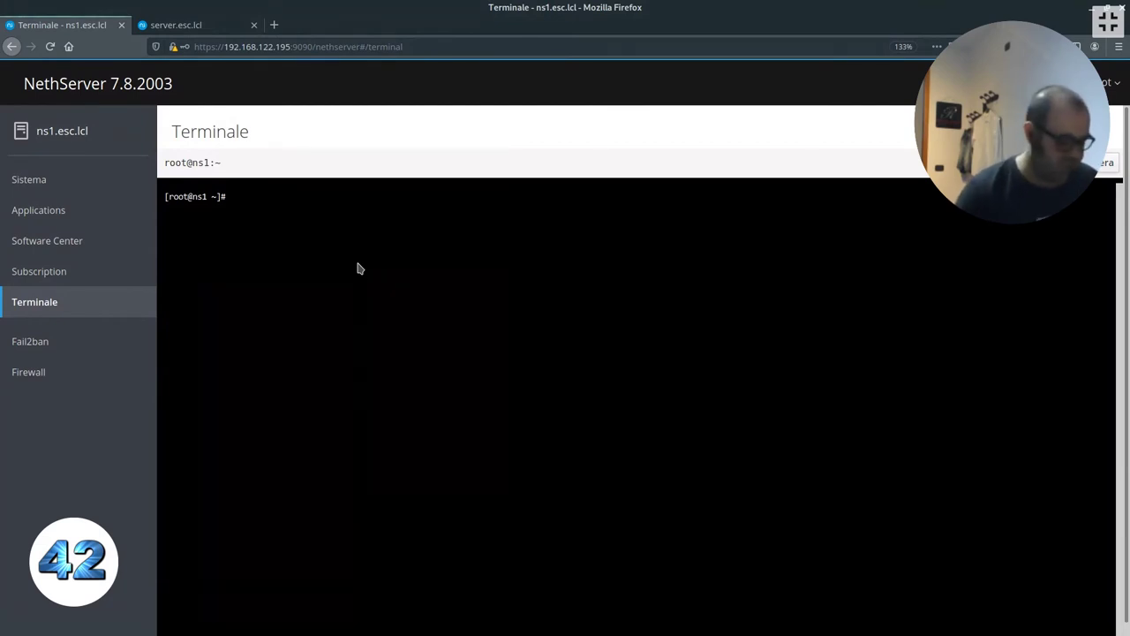
type("echo")
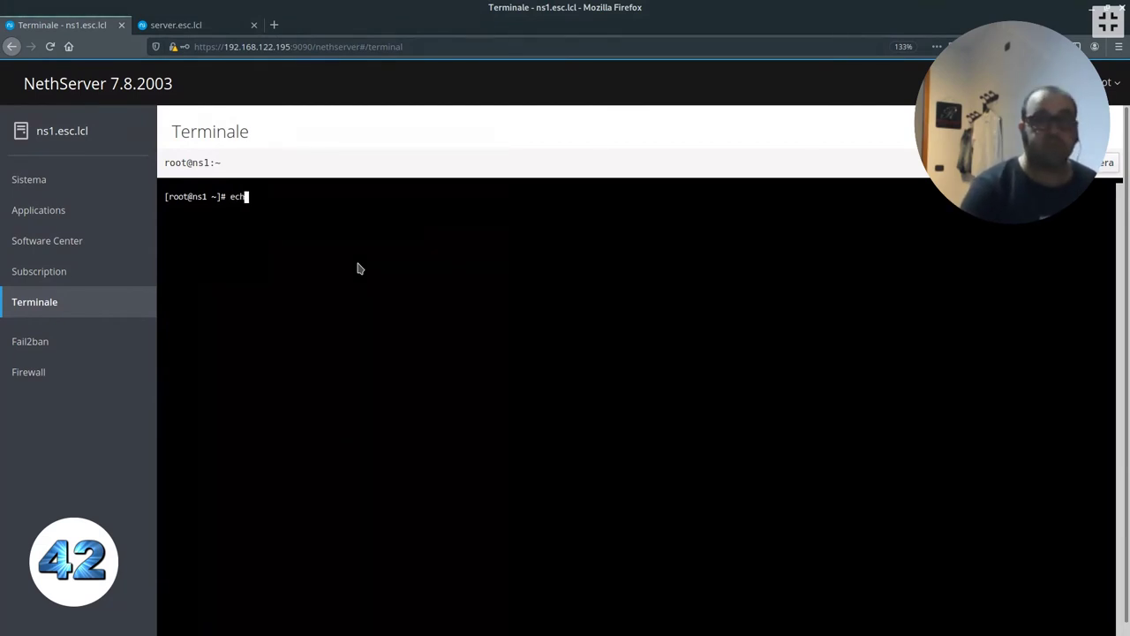
key("BackSpace")
key("BackSpace")
key("BackSpace")
key("BackSpace")
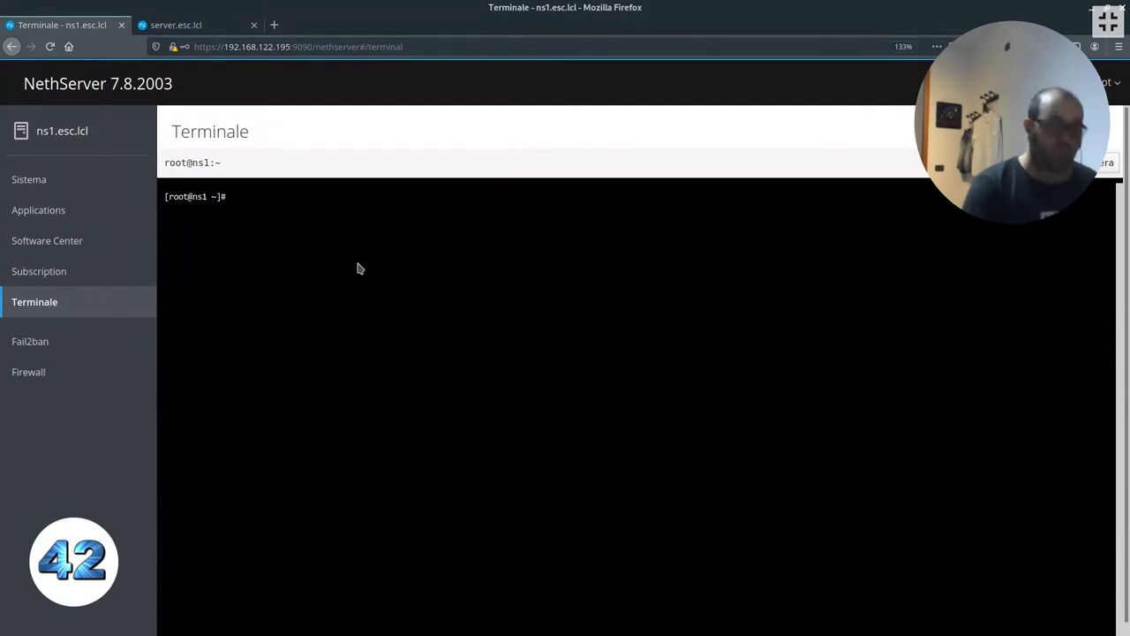
Run yum update and accept the microcode_ctl package upgrade with y
type("yum update")
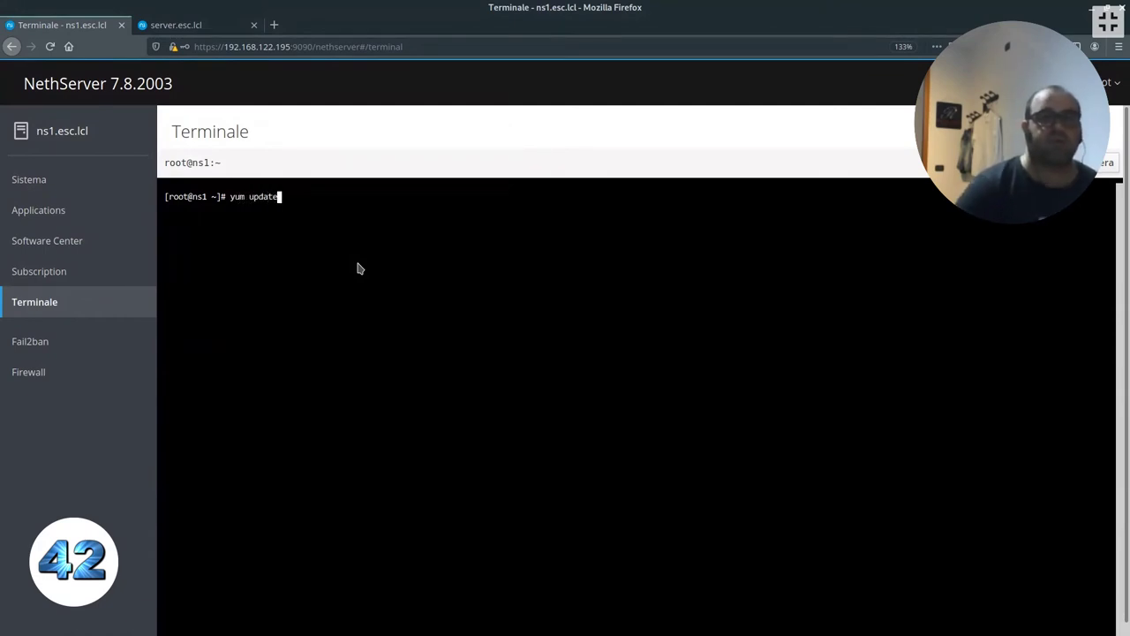
key("Return")
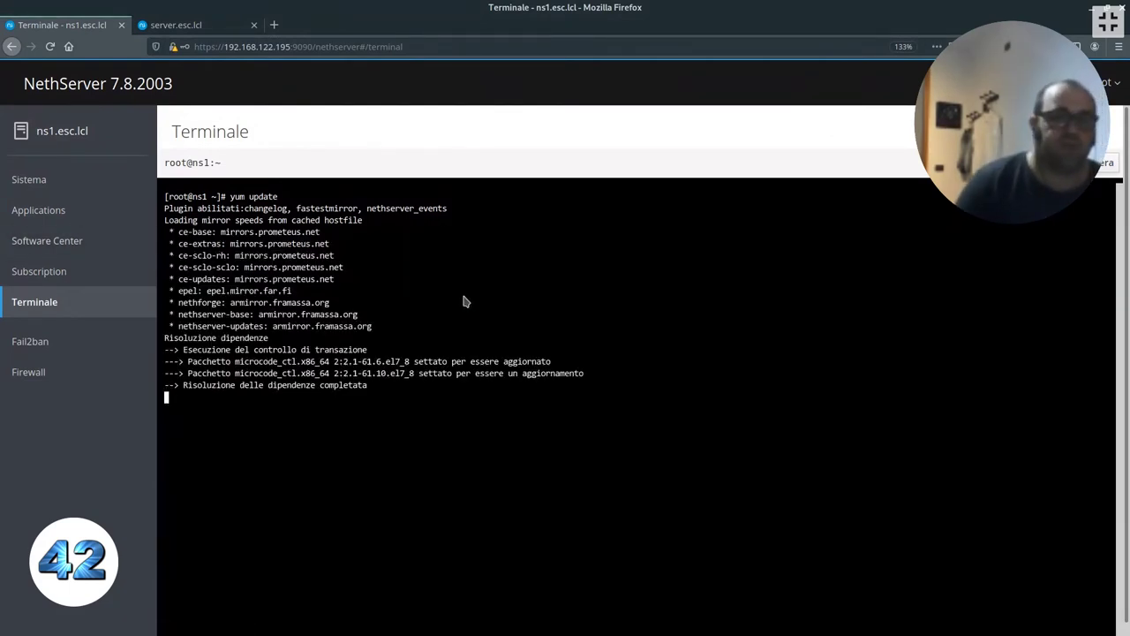
type("y")
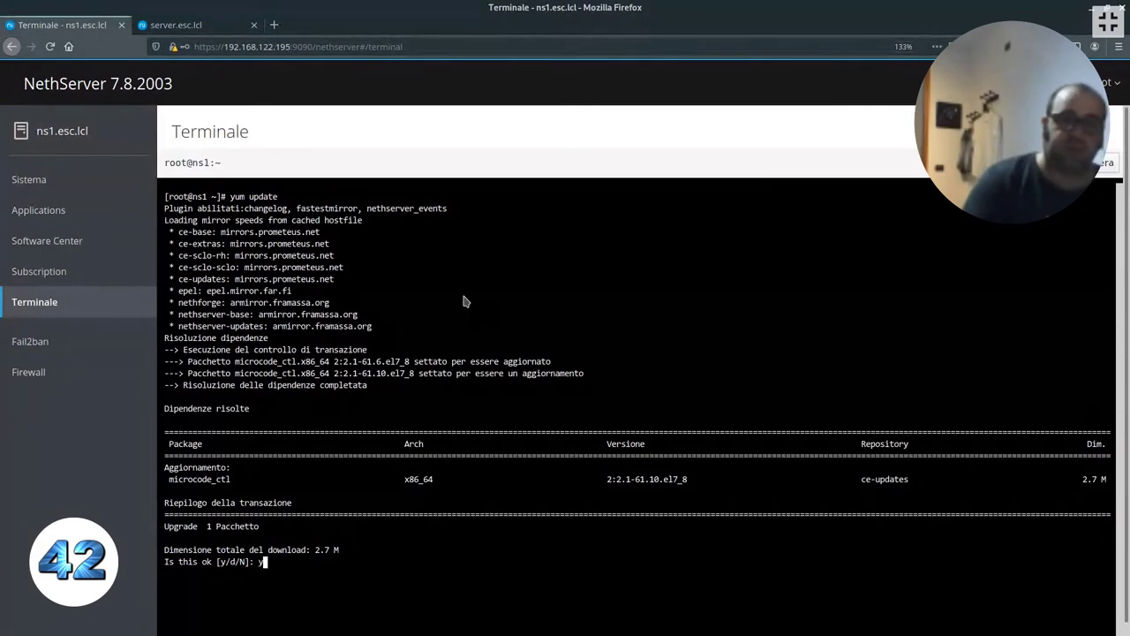
key("Return")
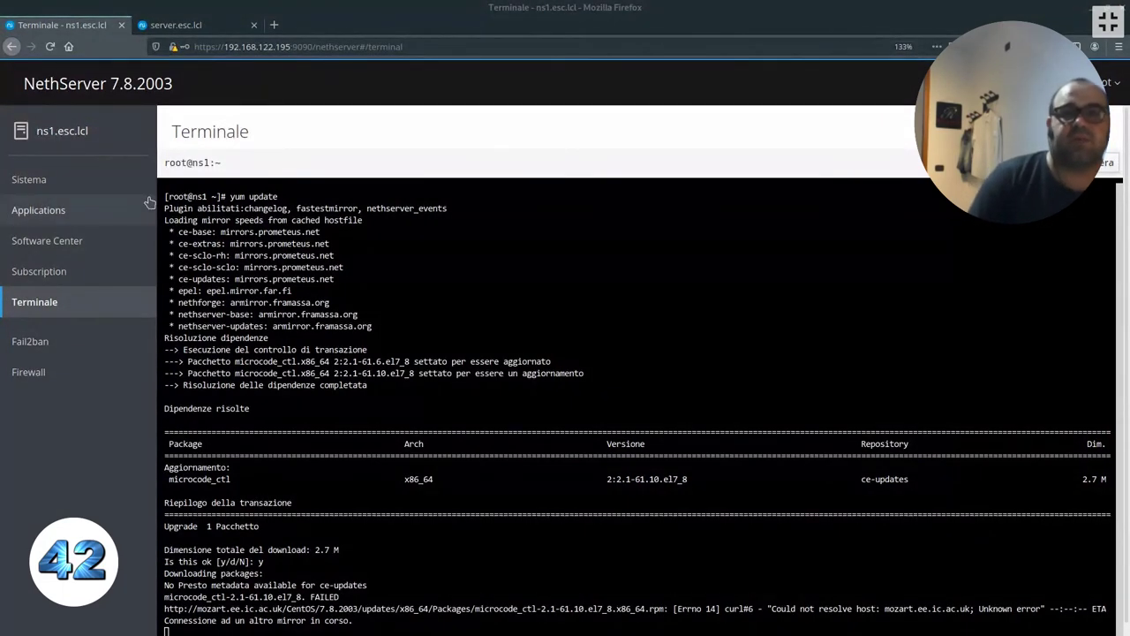
Start creating a reverse proxy in the Web server application's settings
left_click(70, 210)
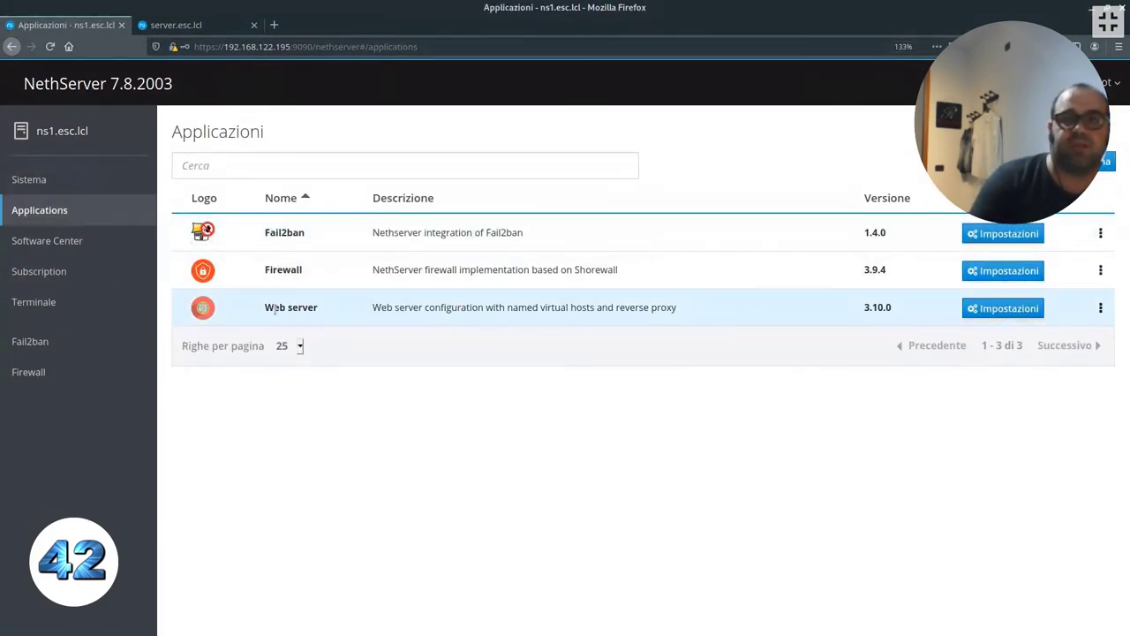
left_click(975, 314)
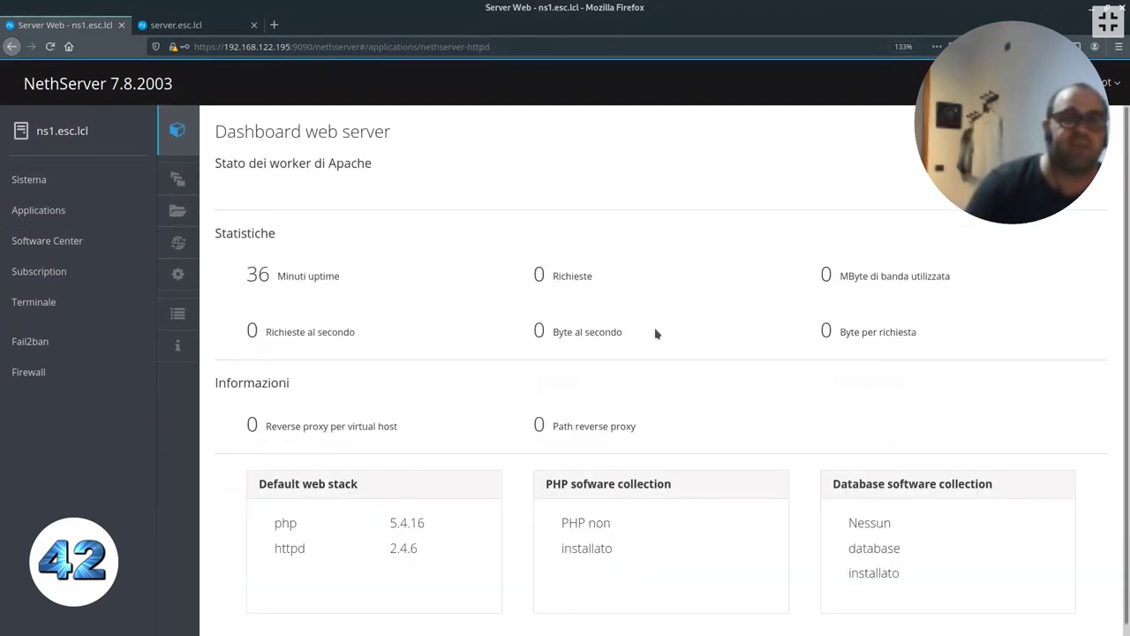
mouse_move(200, 177)
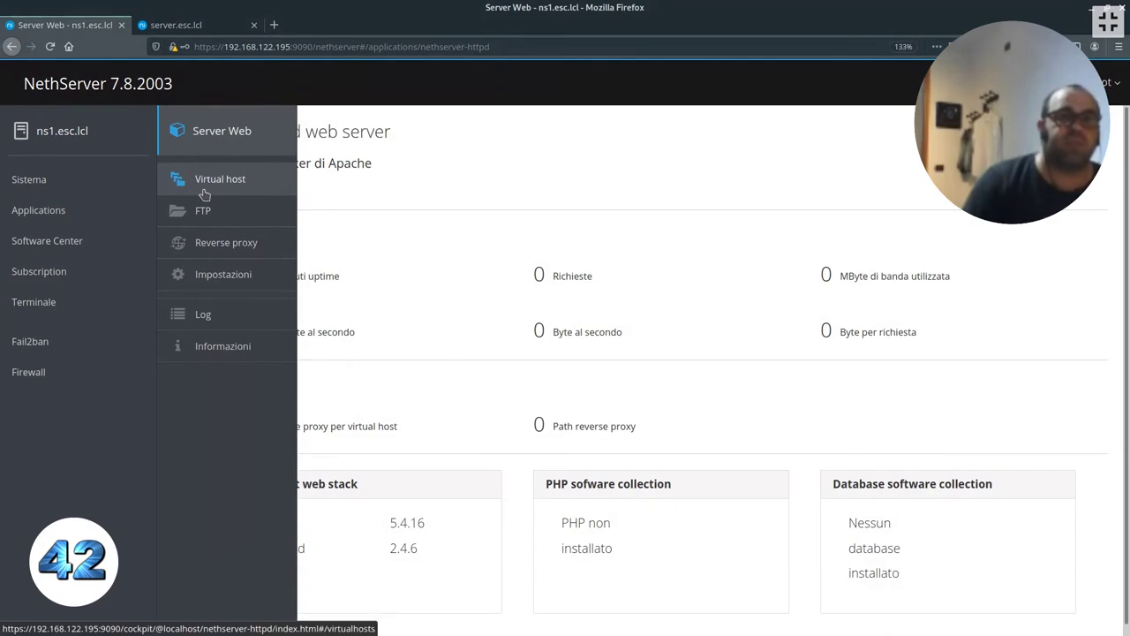
left_click(233, 255)
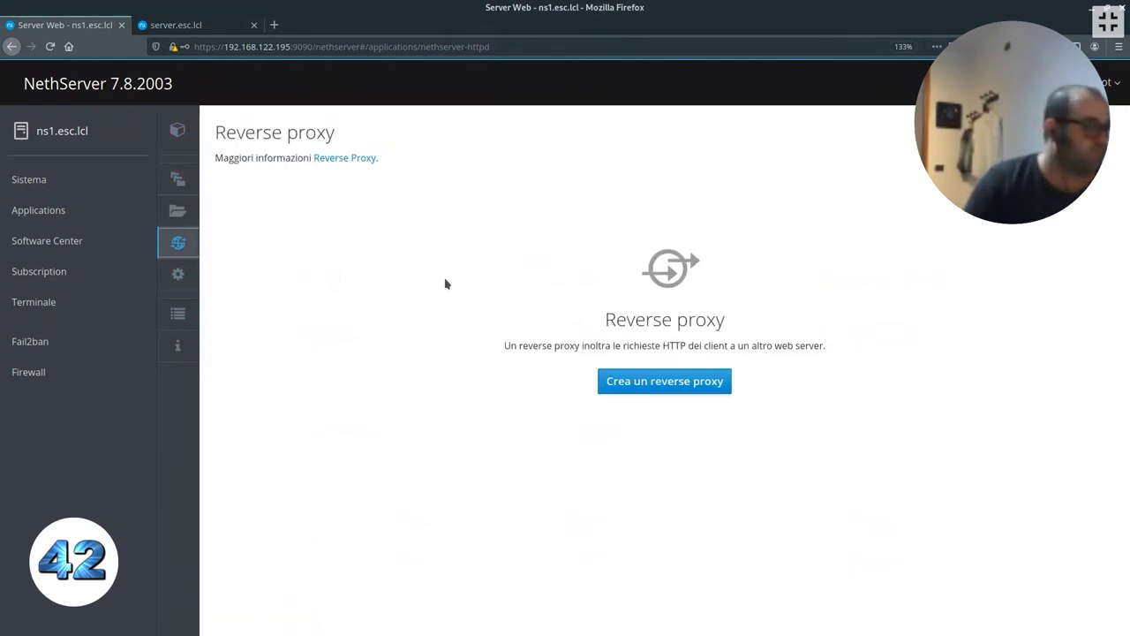
left_click(700, 384)
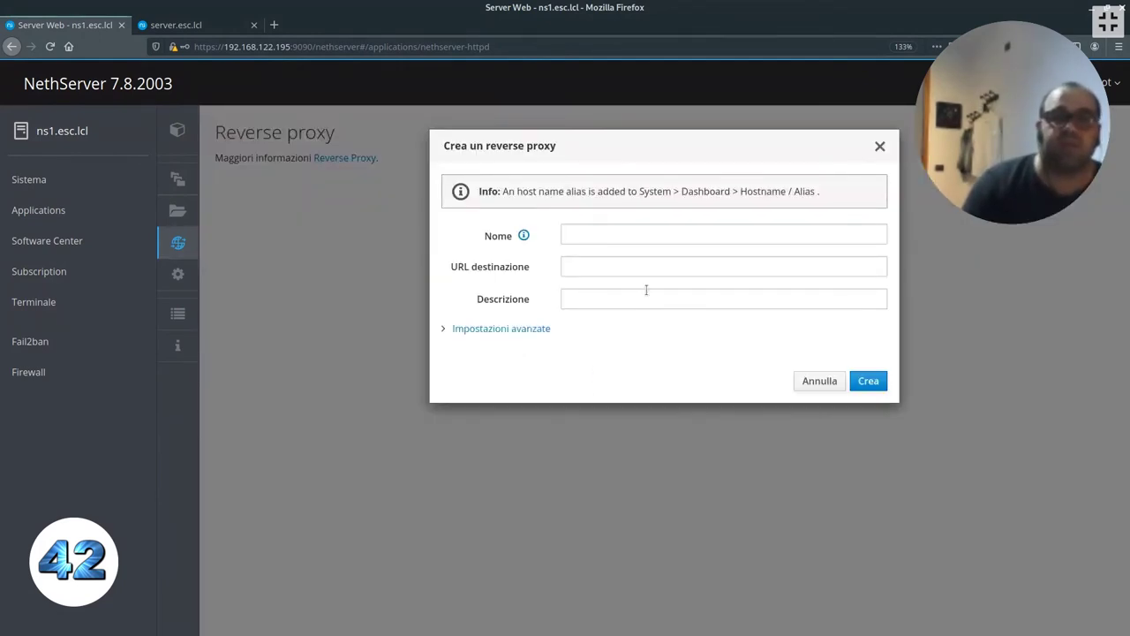
Check the help for the reverse proxy's name and set the name to cloud.esc.it
left_click(524, 237)
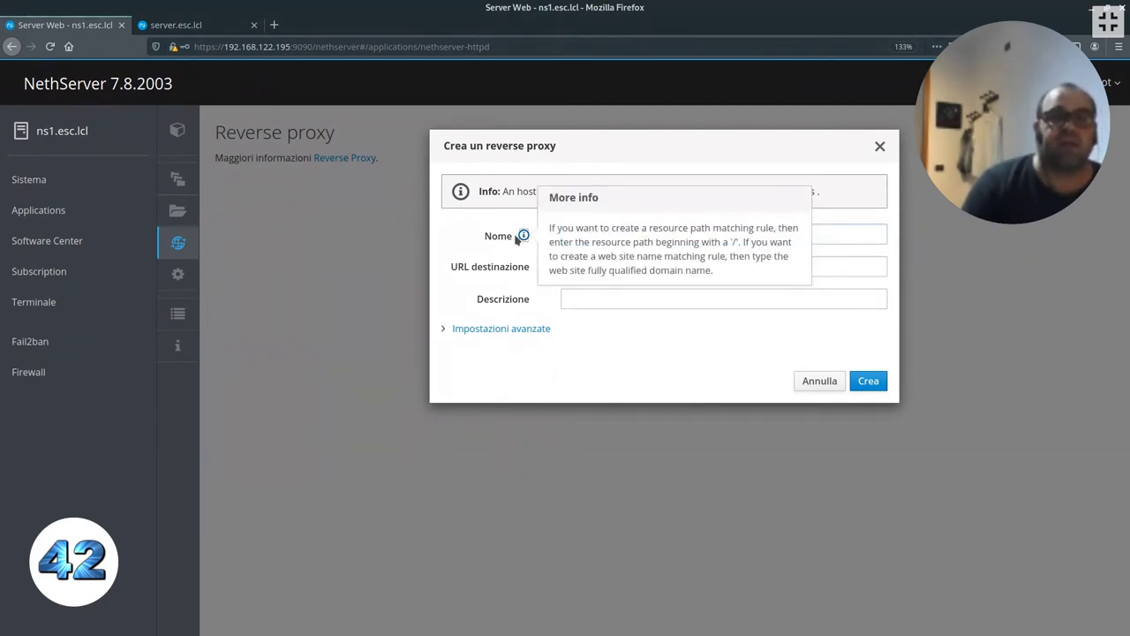
left_click(510, 212)
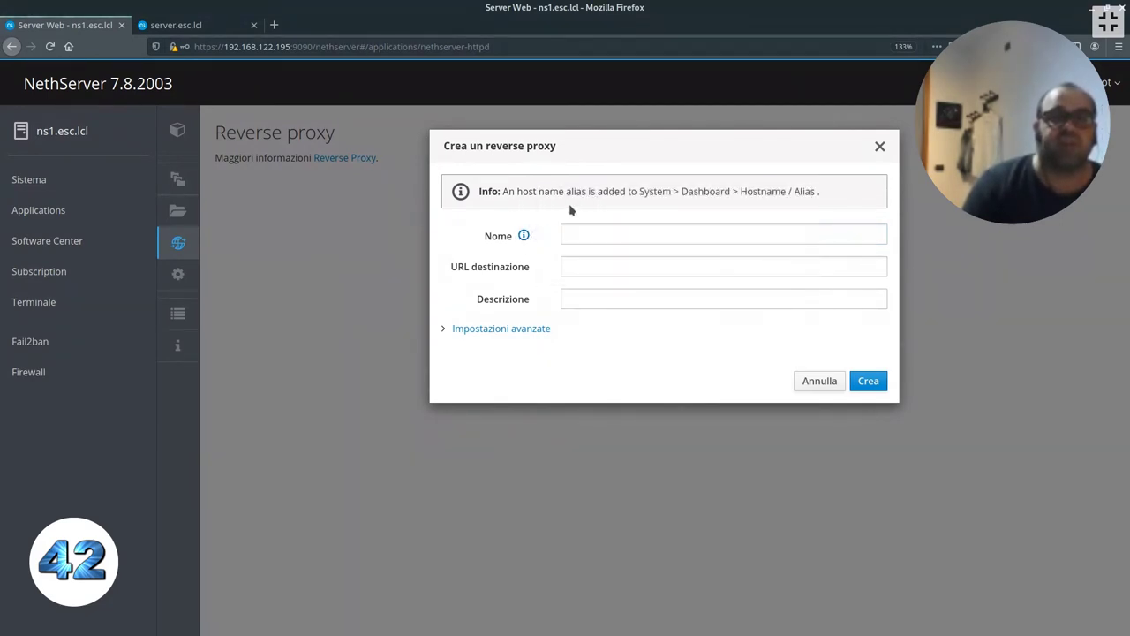
left_click(638, 229)
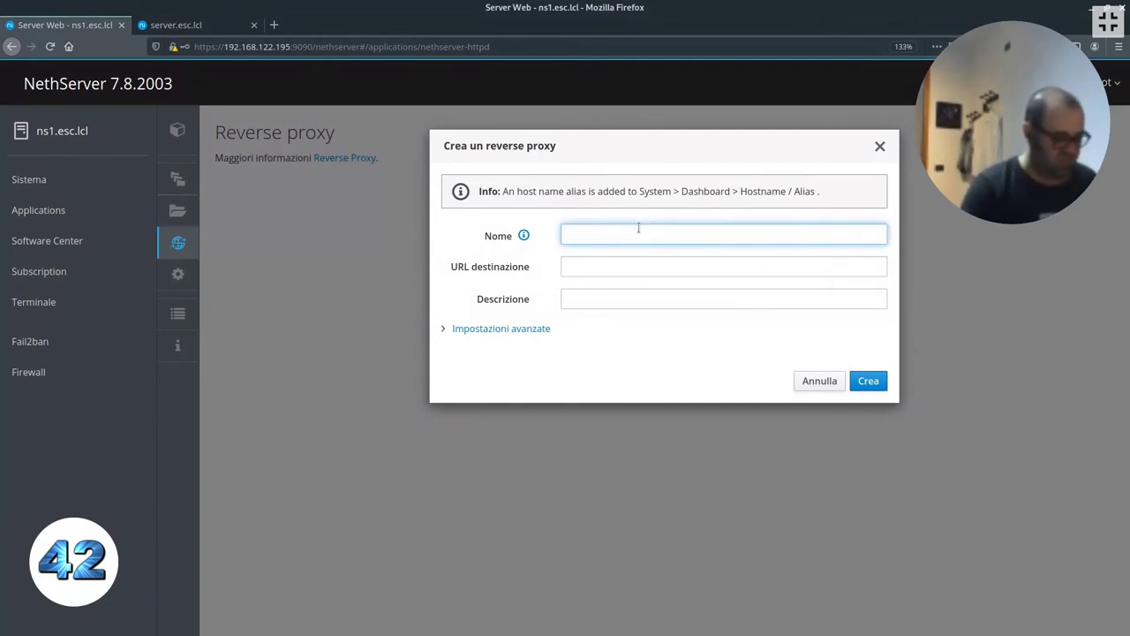
type("cooudl")
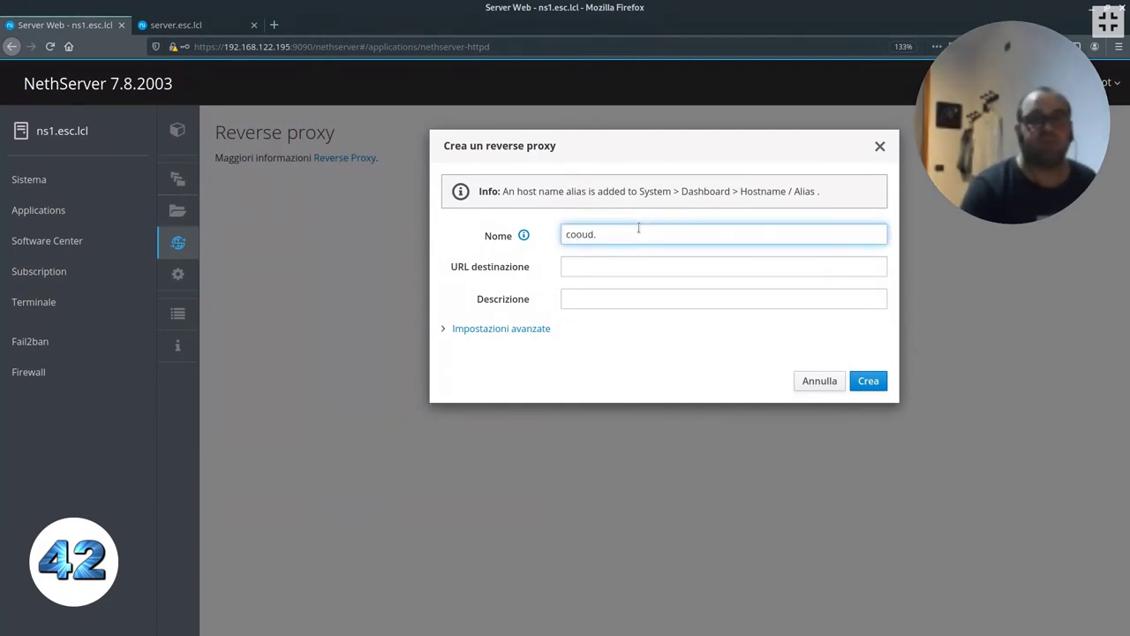
key("BackSpace")
key("BackSpace")
type("loud.esc.it")
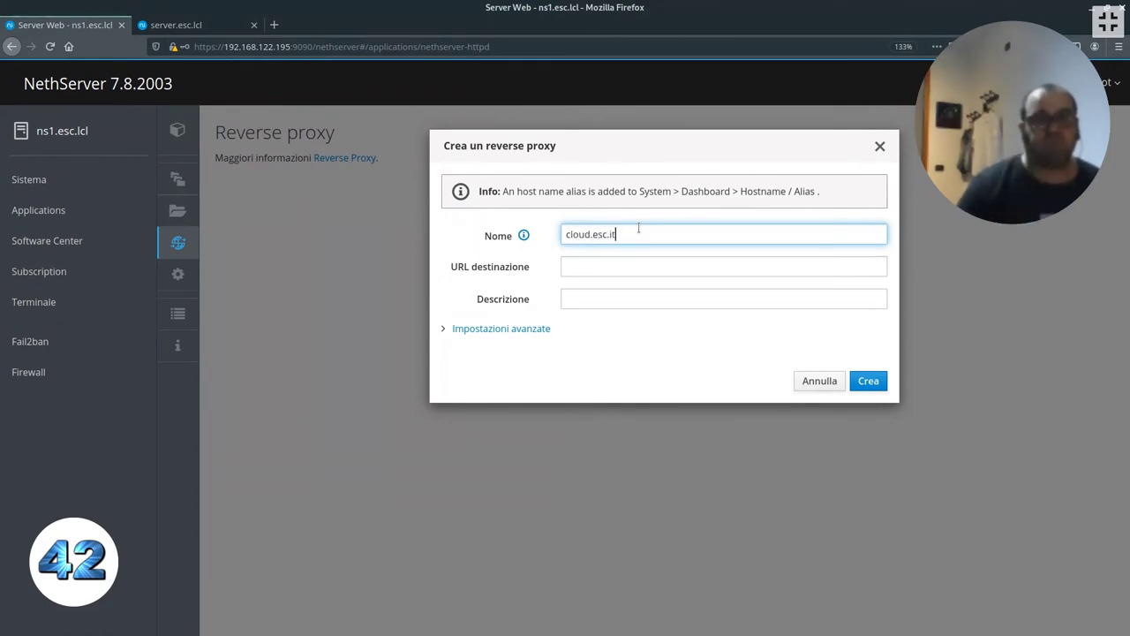
key("Tab")
key("shift+Tab")
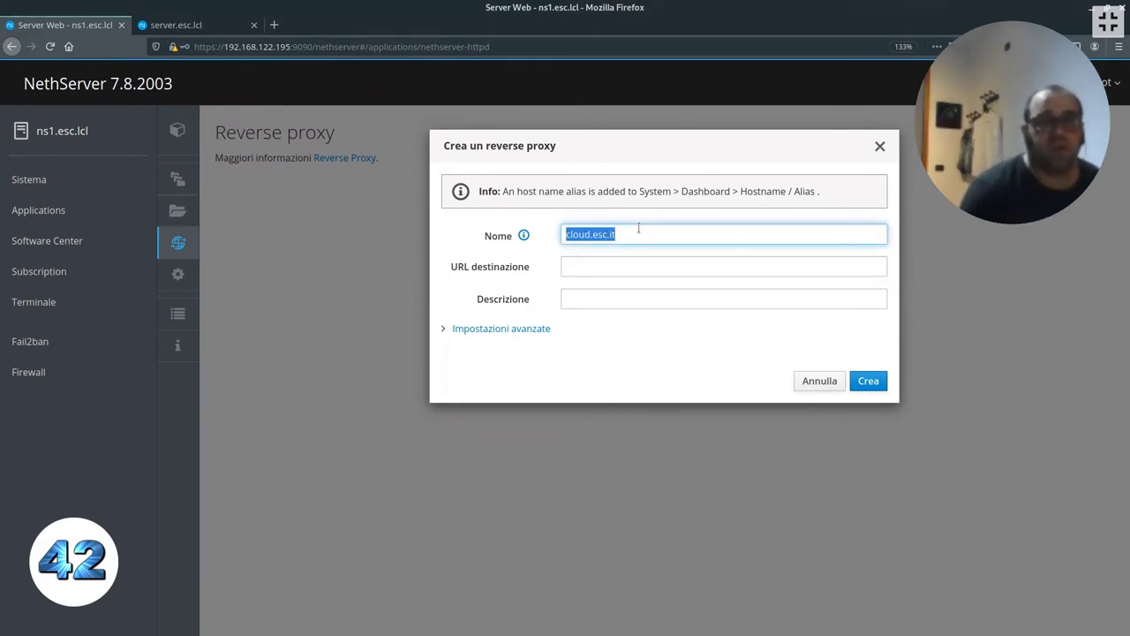
key("Tab")
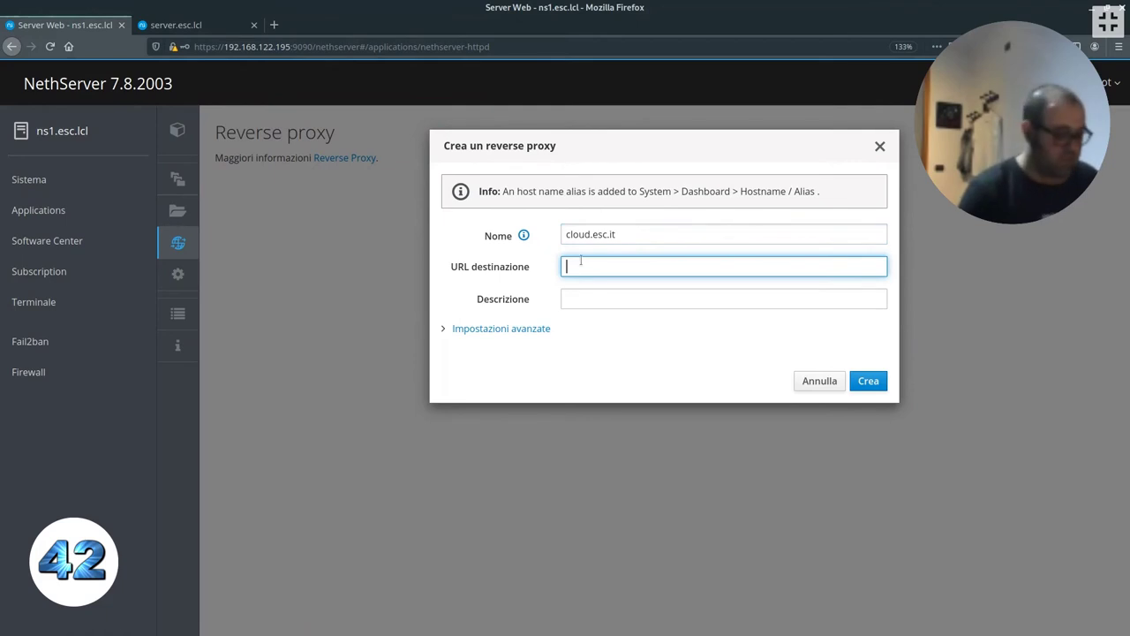
type("htt")
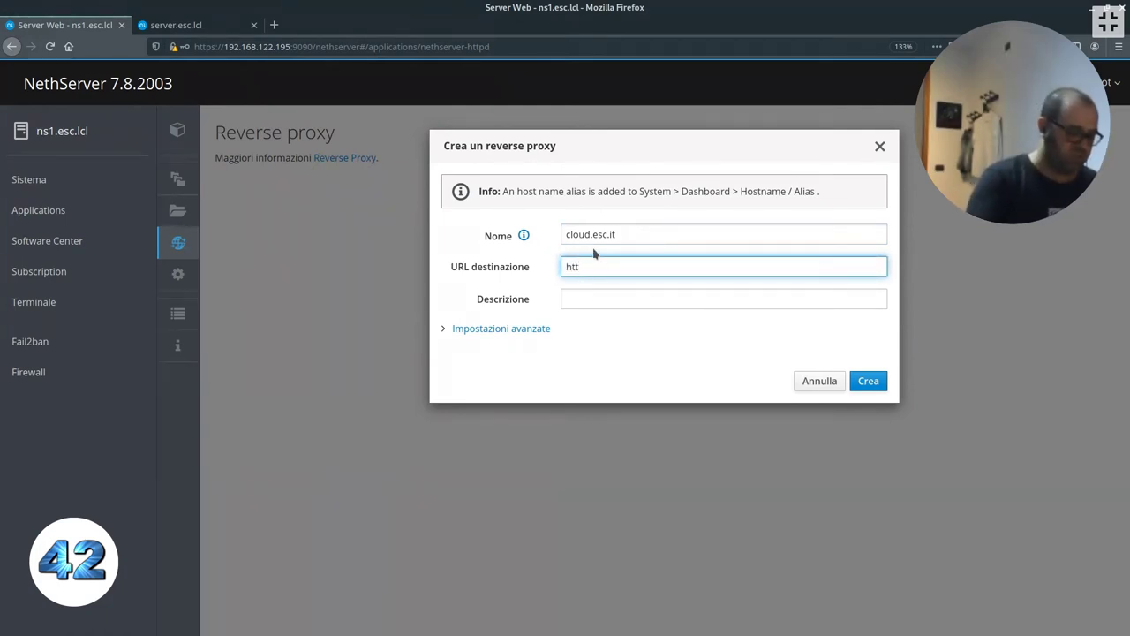
type("p://192.168")
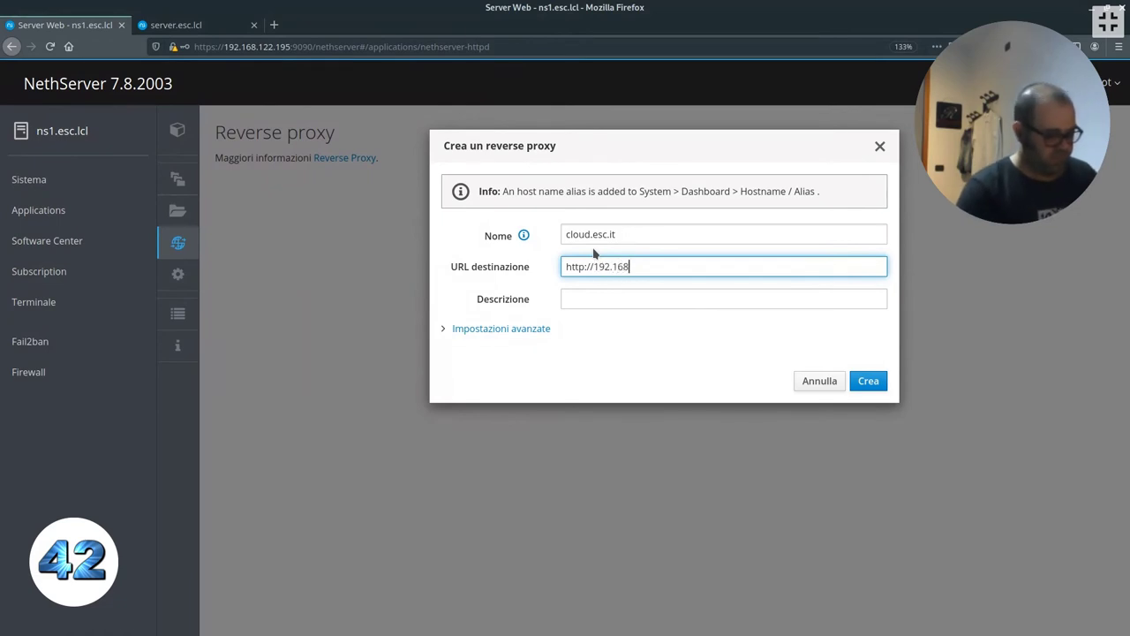
type("255.3/")
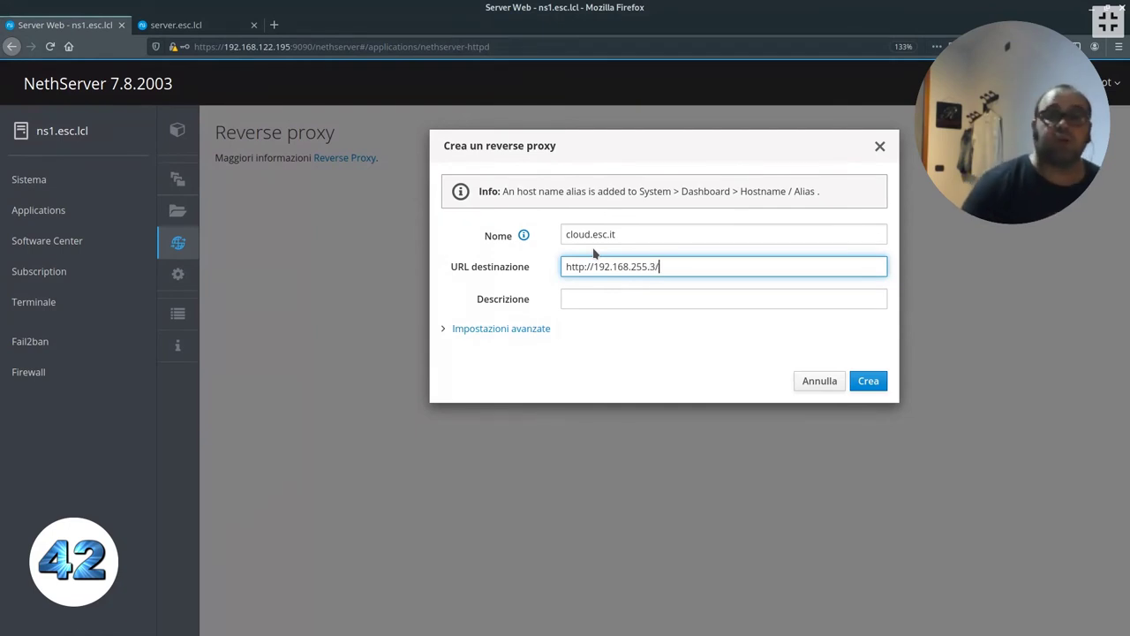
key("Tab")
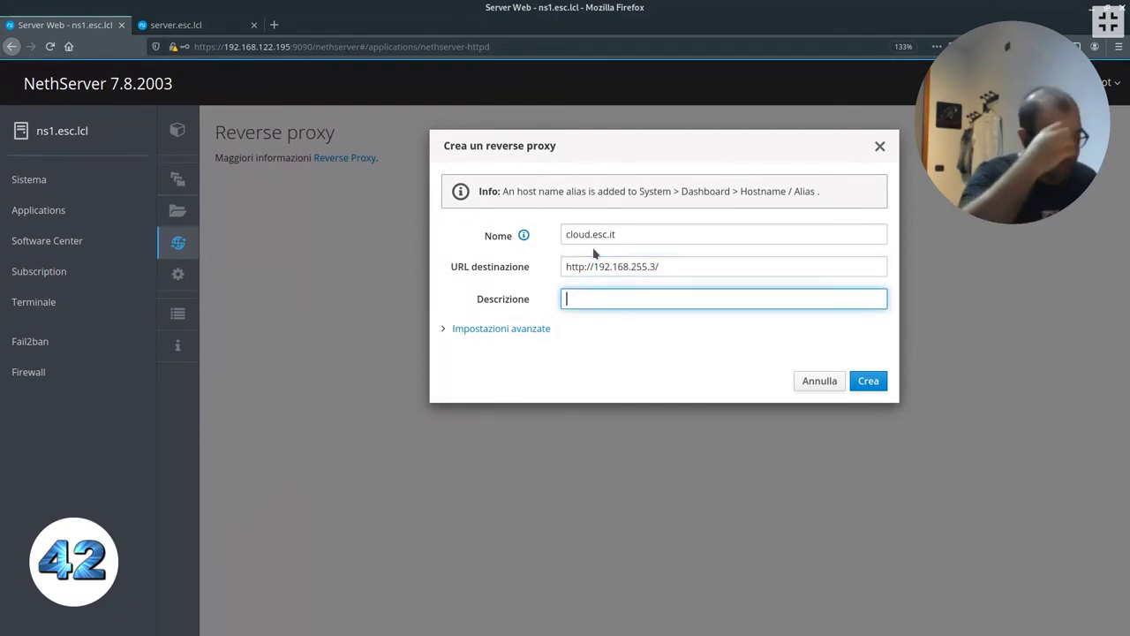
type("Cic")
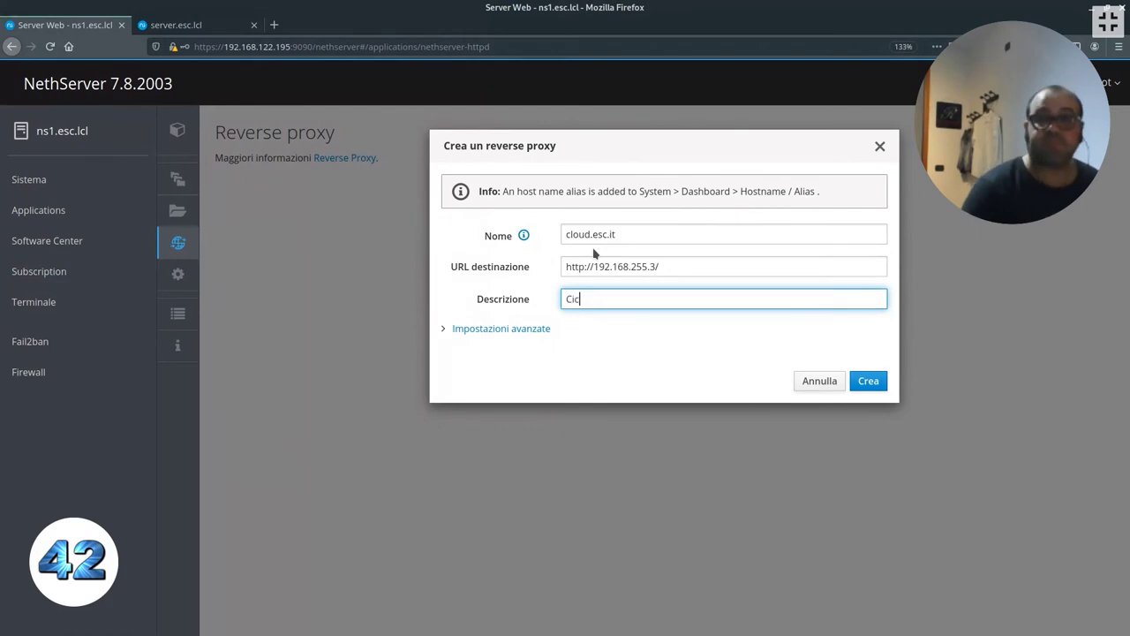
type("cio")
Examine the reverse proxy's advanced settings, including CIDR network access and the available SSL/TLS certificates
left_click(525, 329)
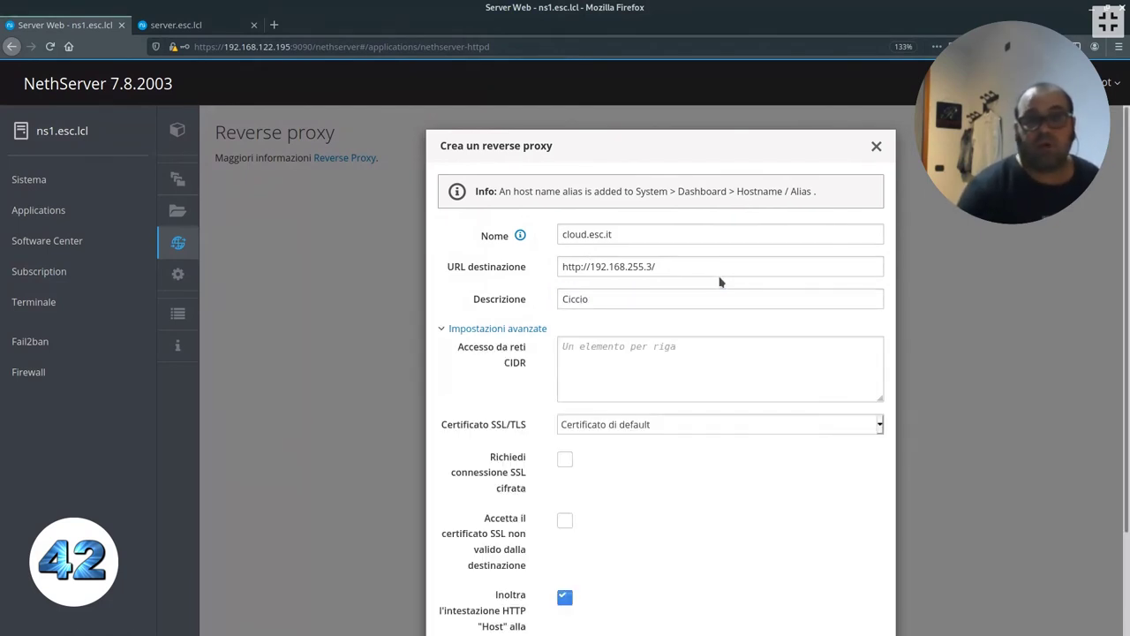
scroll(669, 362, "down", 3)
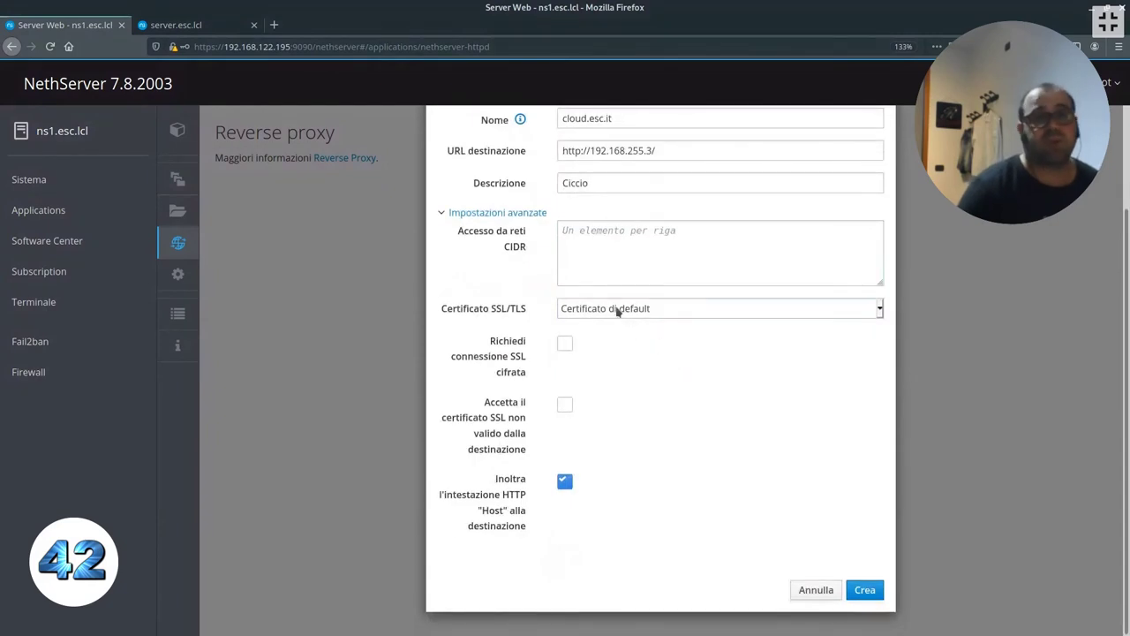
left_click(624, 238)
scroll(655, 325, "up", 1)
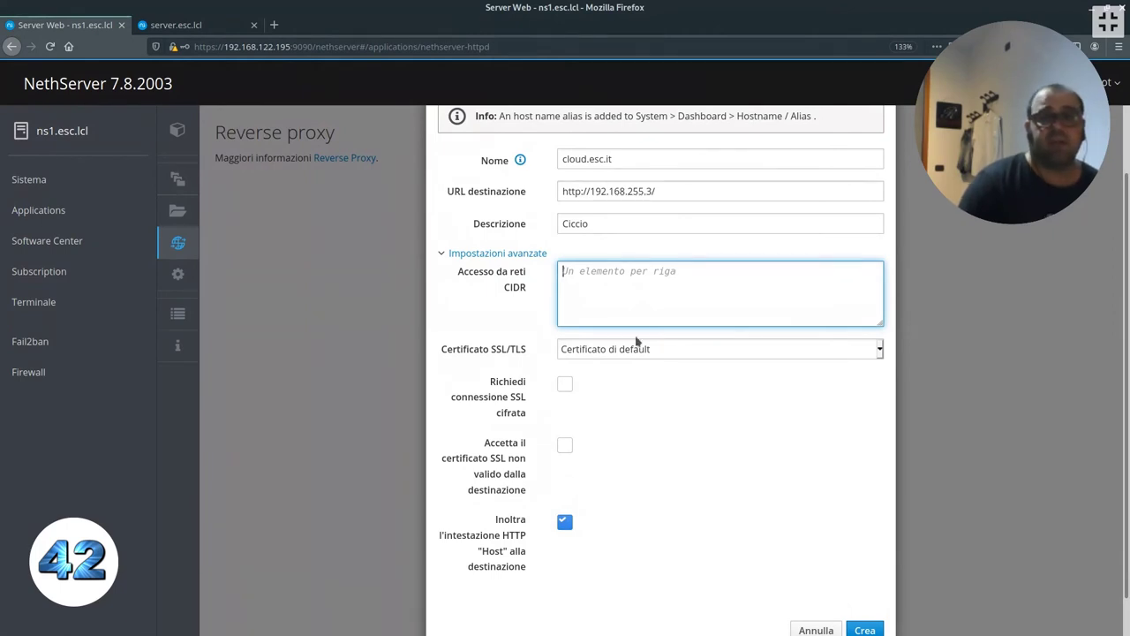
left_click(625, 349)
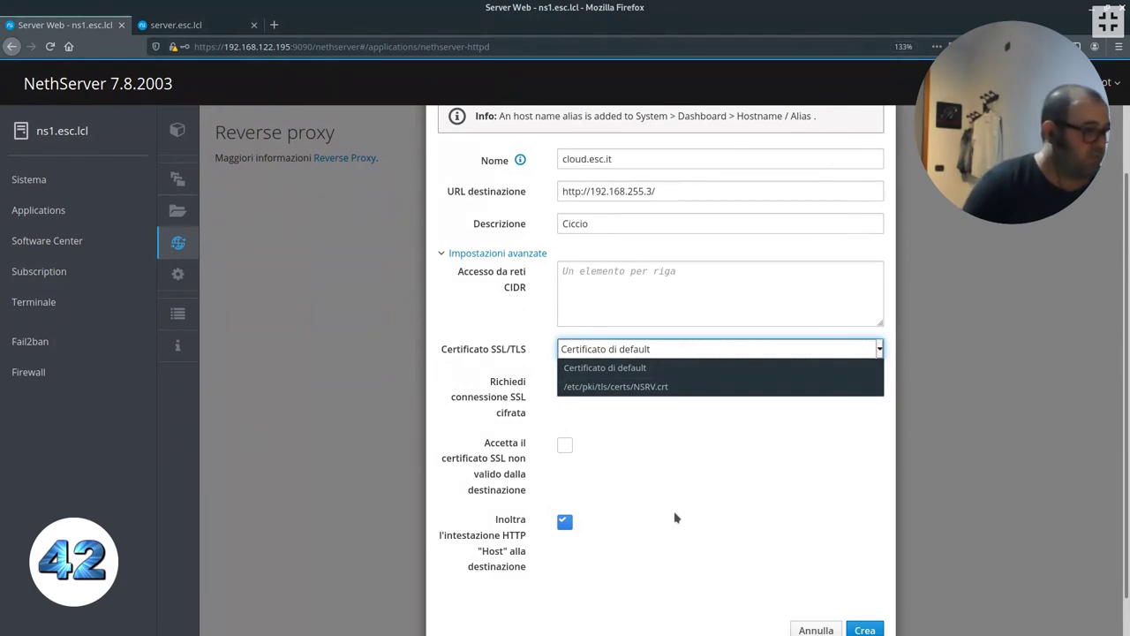
left_click(705, 409)
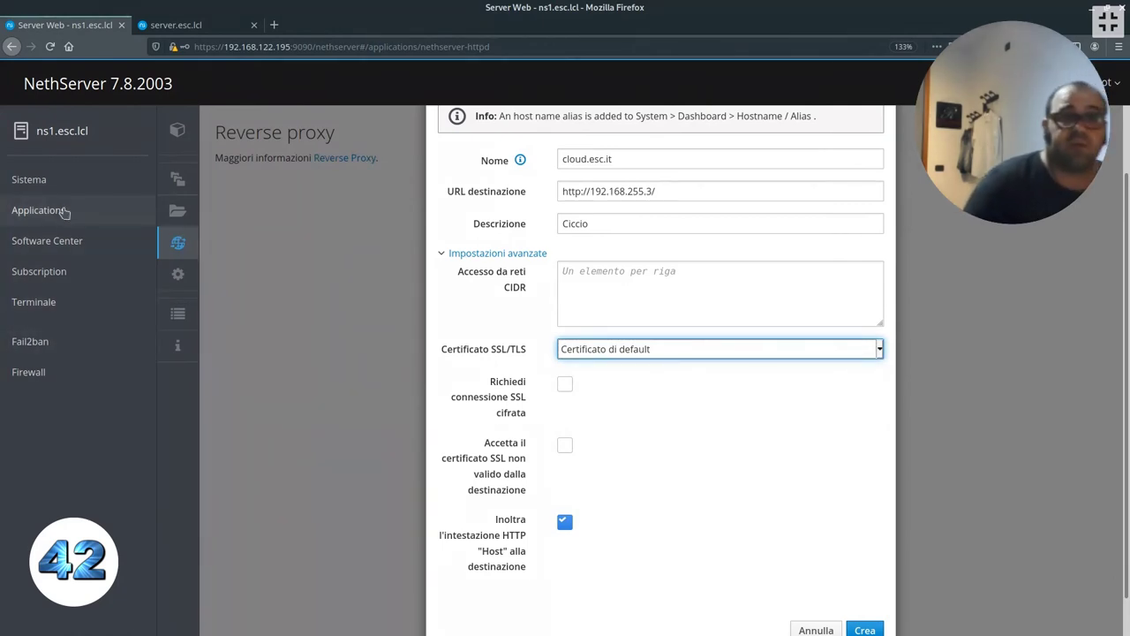
Leave the reverse proxy form and open the system's certificate list
left_click(34, 181)
mouse_move(177, 495)
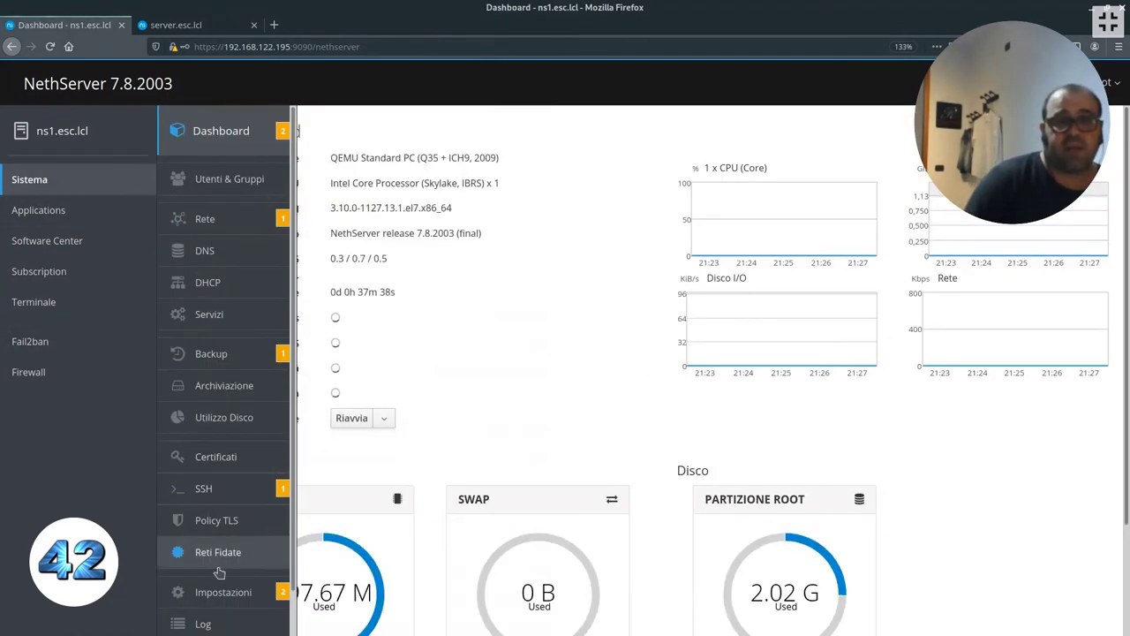
left_click(218, 592)
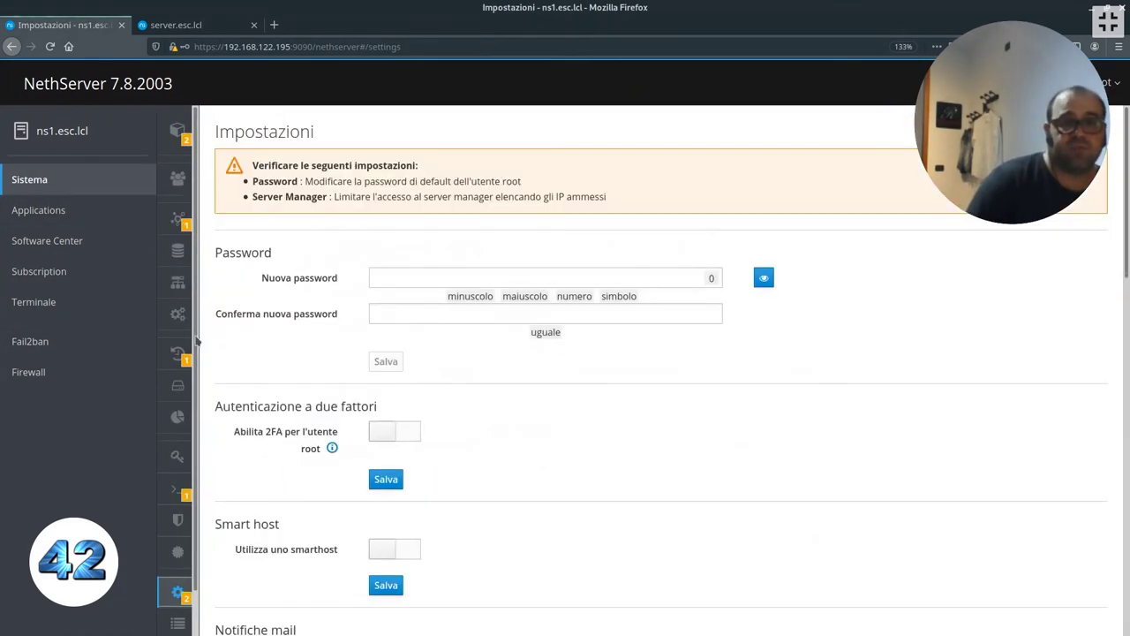
mouse_move(184, 412)
left_click(224, 459)
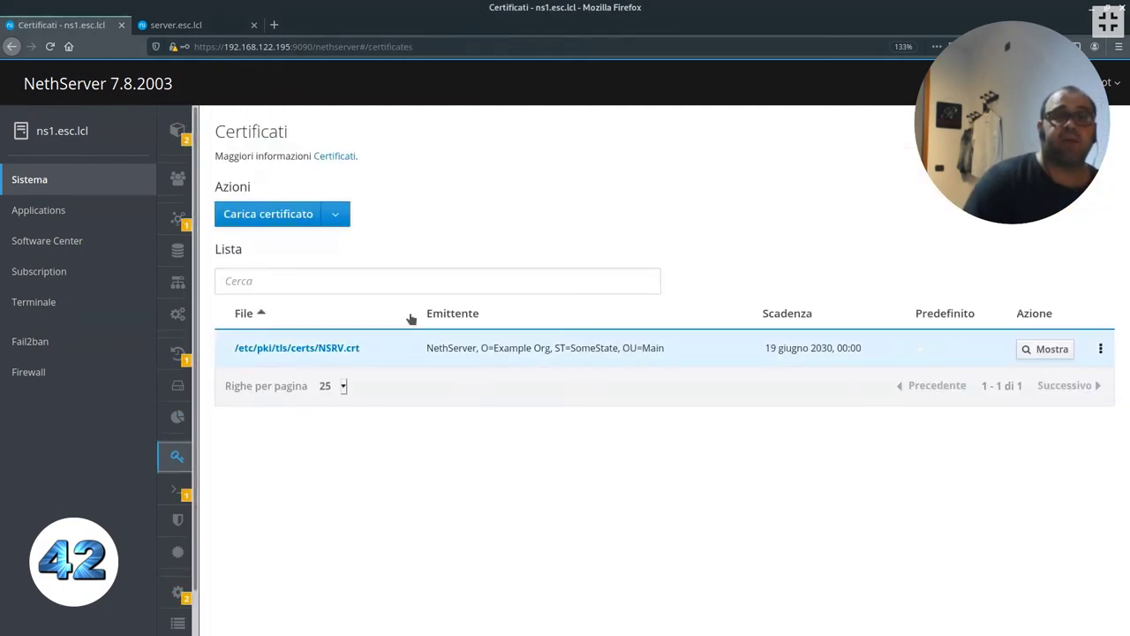
Start a Let's Encrypt certificate request and examine its domain, notification and renewal options
left_click(340, 217)
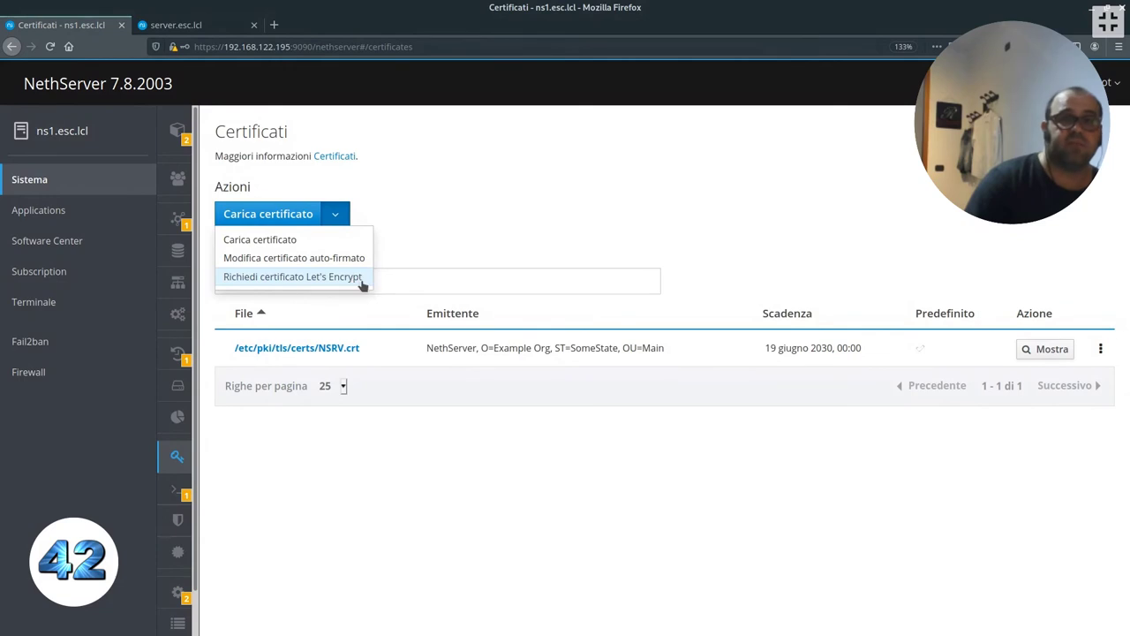
left_click(366, 279)
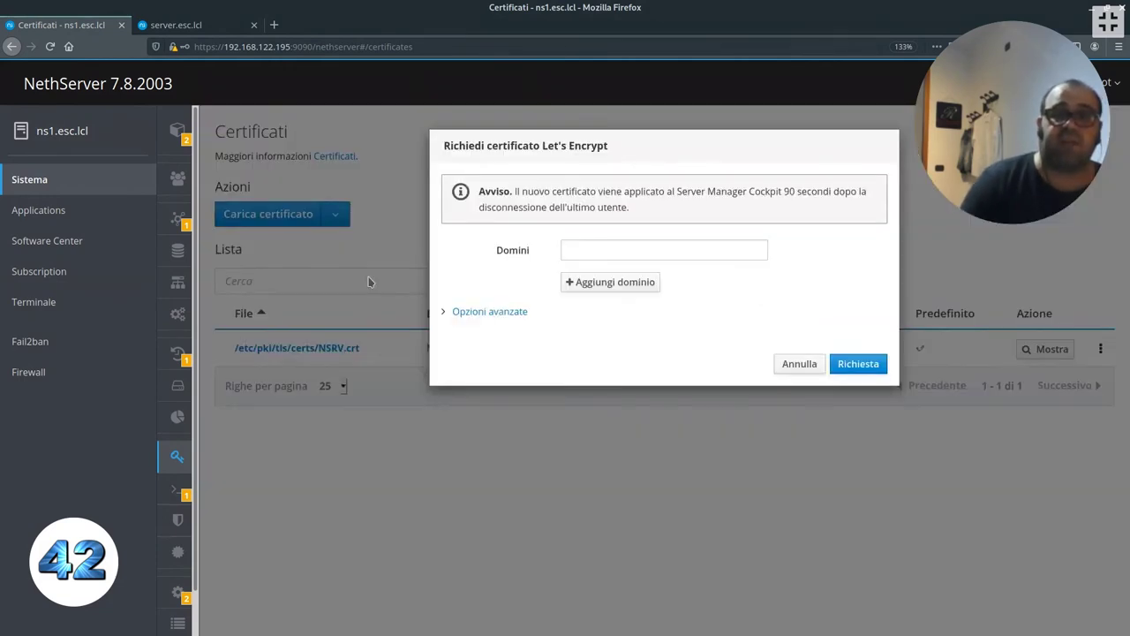
left_click(618, 248)
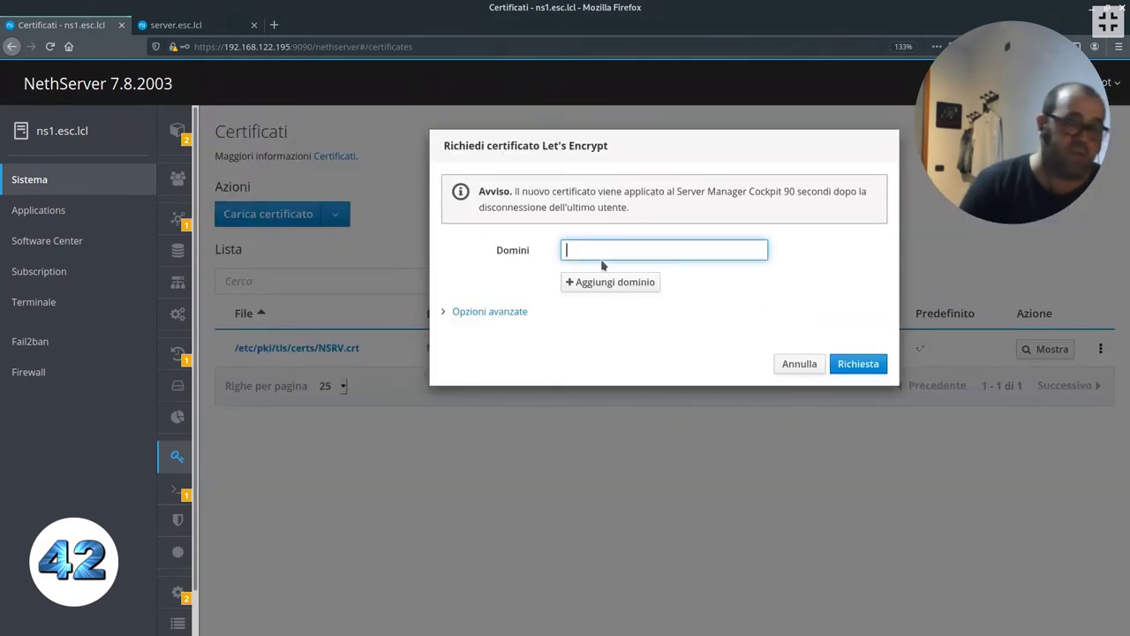
left_click(519, 311)
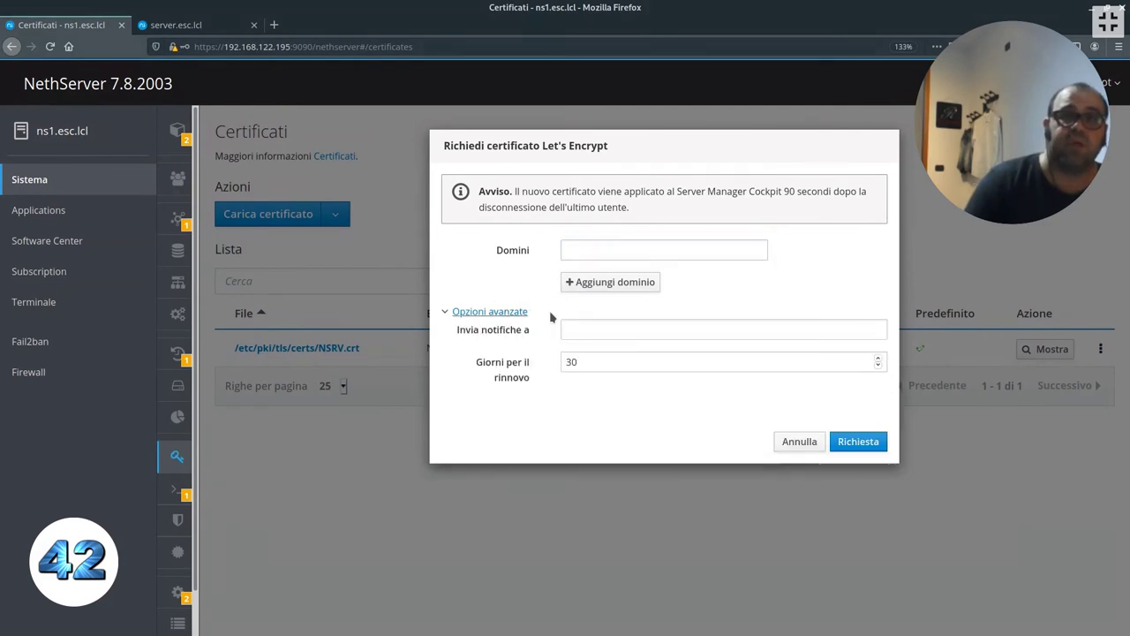
left_click(604, 331)
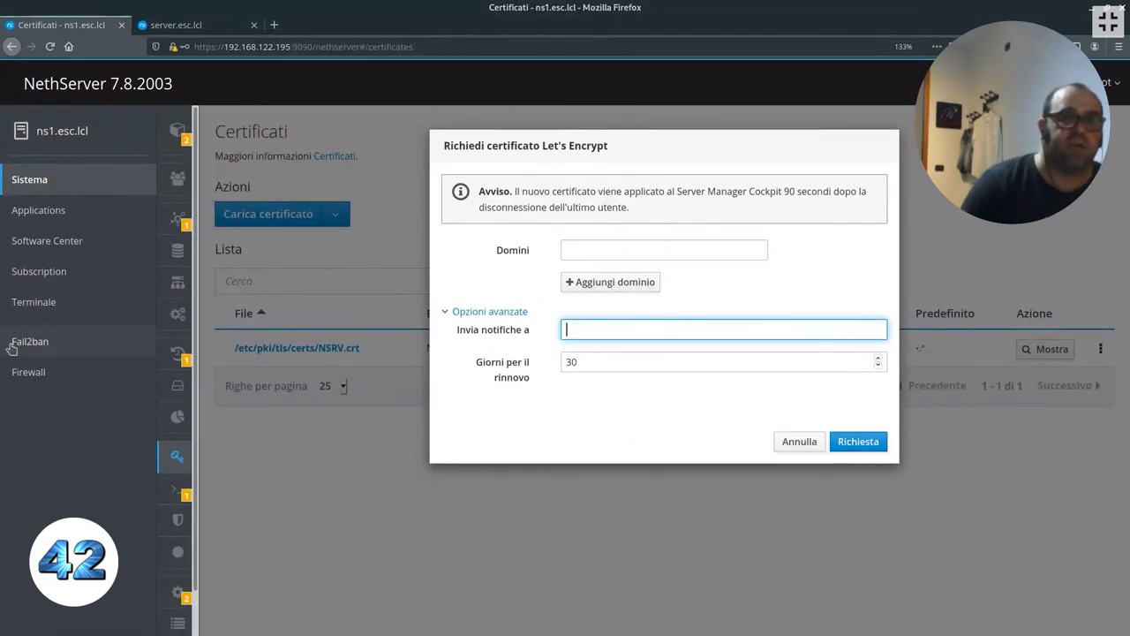
Return to the Web server application's reverse proxy creation form and show its advanced settings
left_click(42, 212)
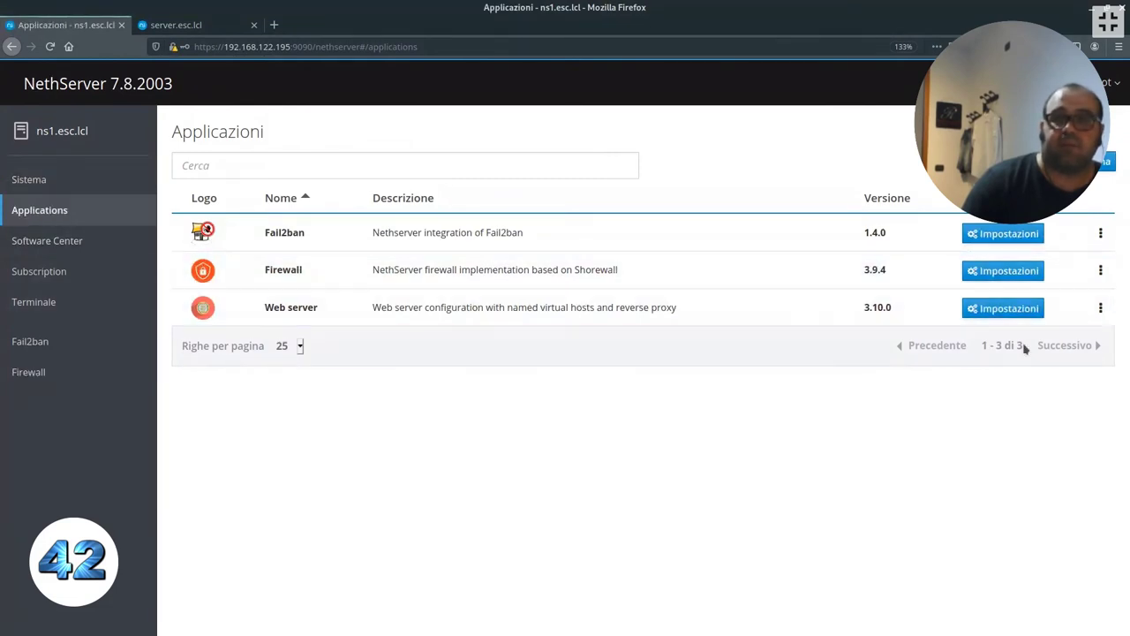
left_click(1009, 308)
mouse_move(217, 239)
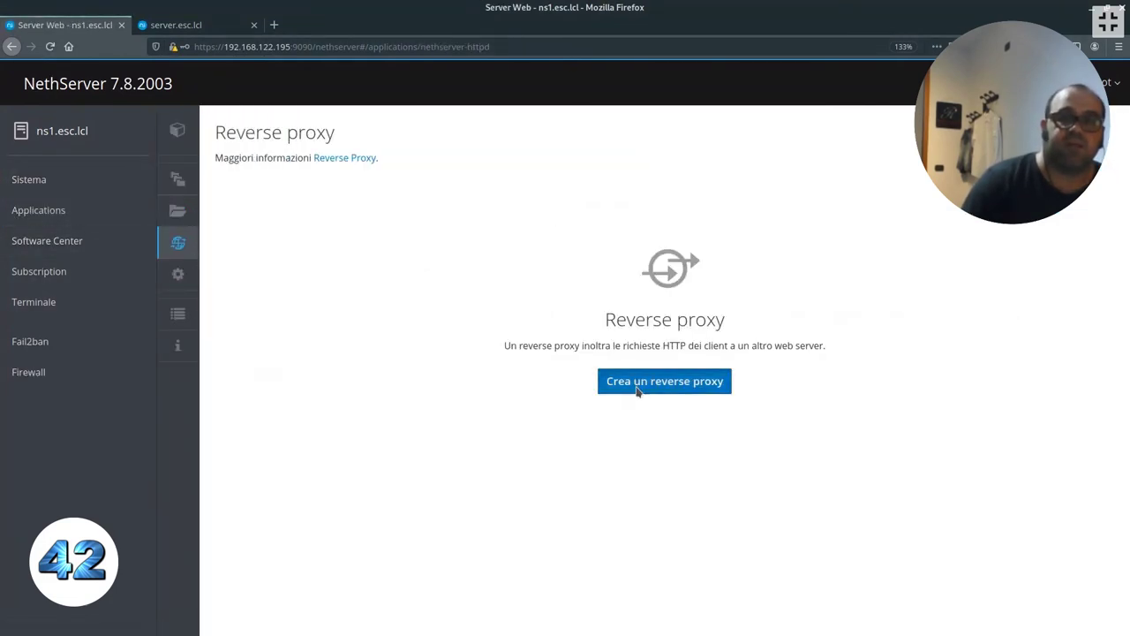
left_click(625, 385)
left_click(492, 330)
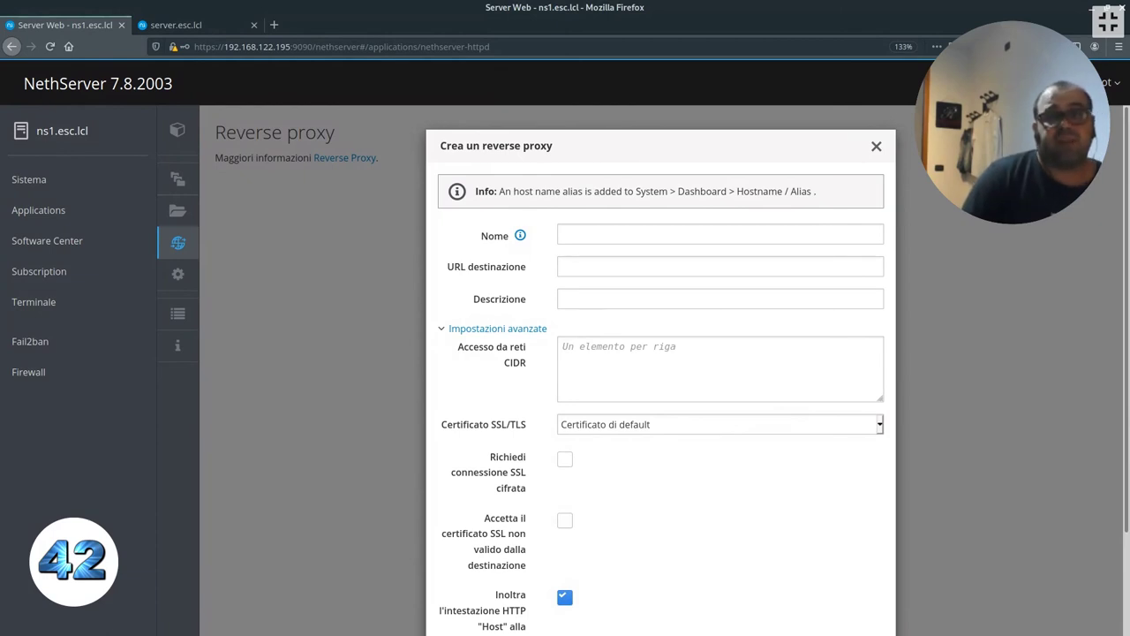
scroll(863, 164, "down", 3)
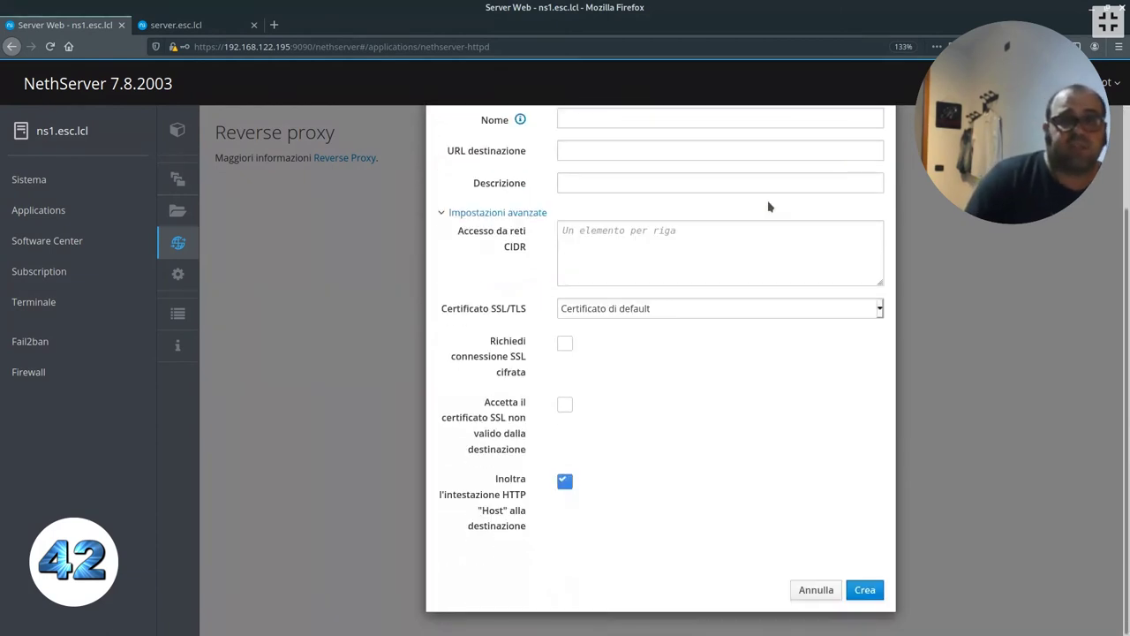
Try out the option requiring an encrypted SSL connection, switch it back off and close the form without creating a proxy
left_click(565, 345)
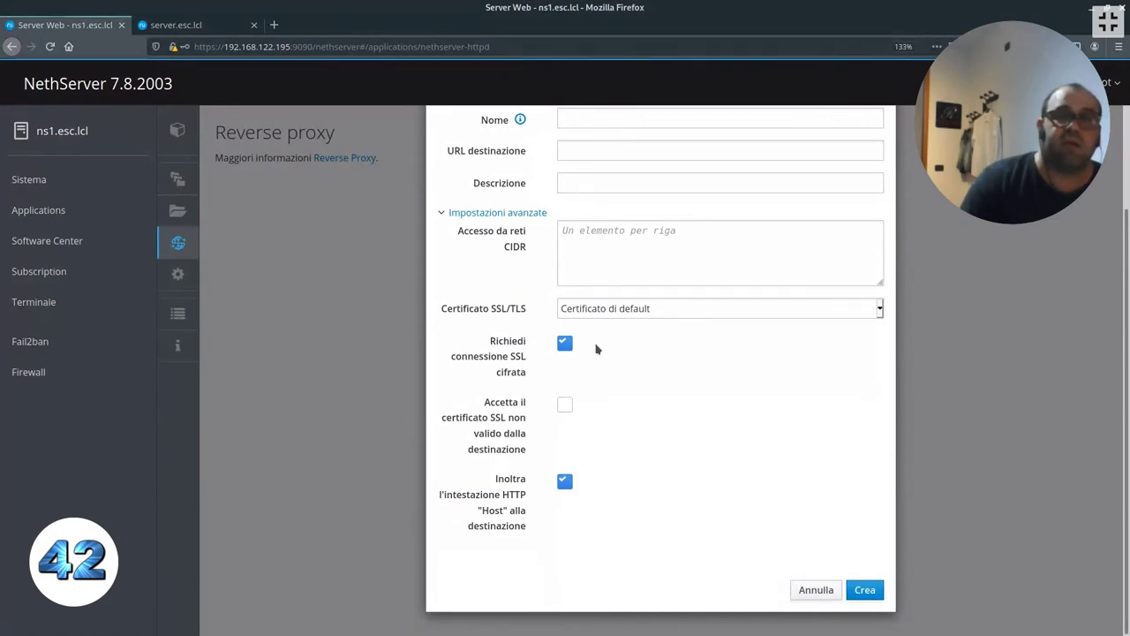
left_click(566, 345)
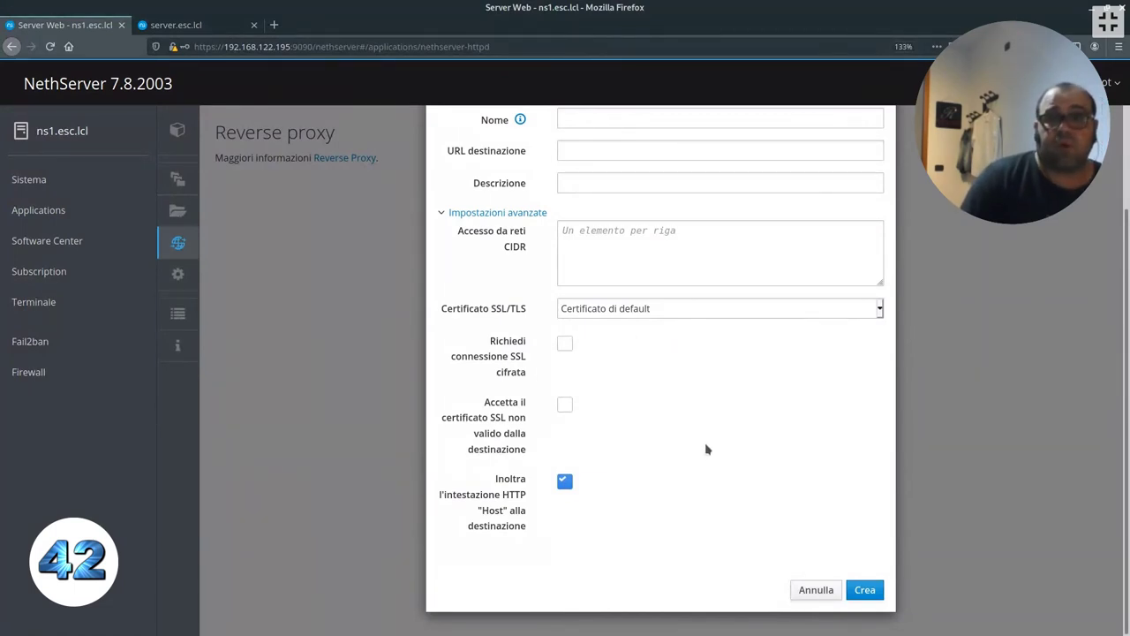
scroll(704, 449, "up", 3)
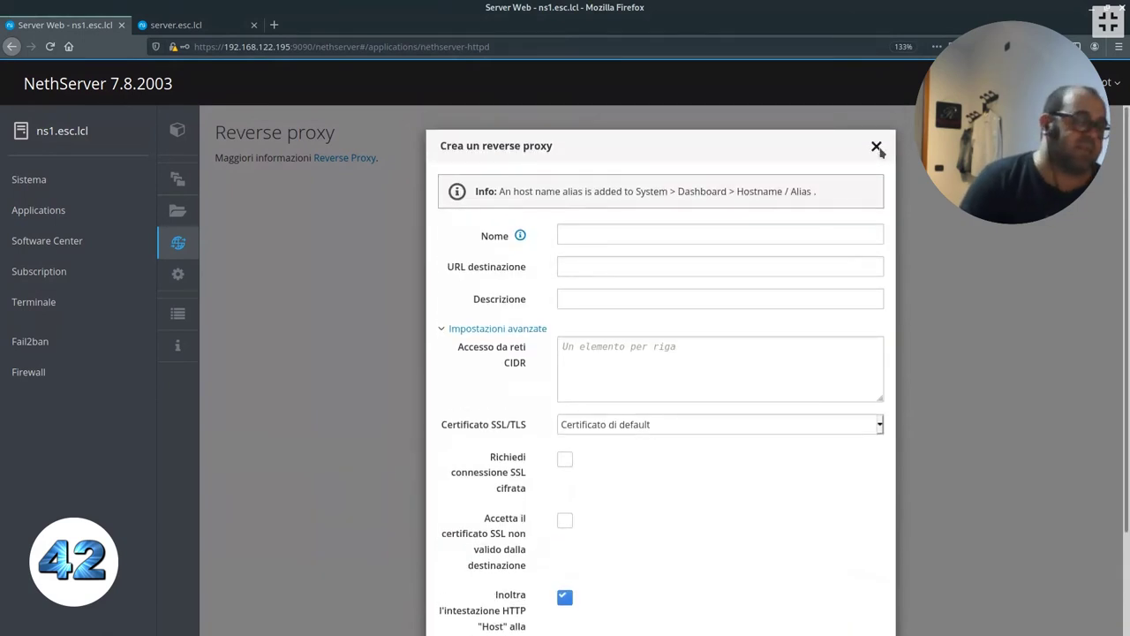
left_click(875, 147)
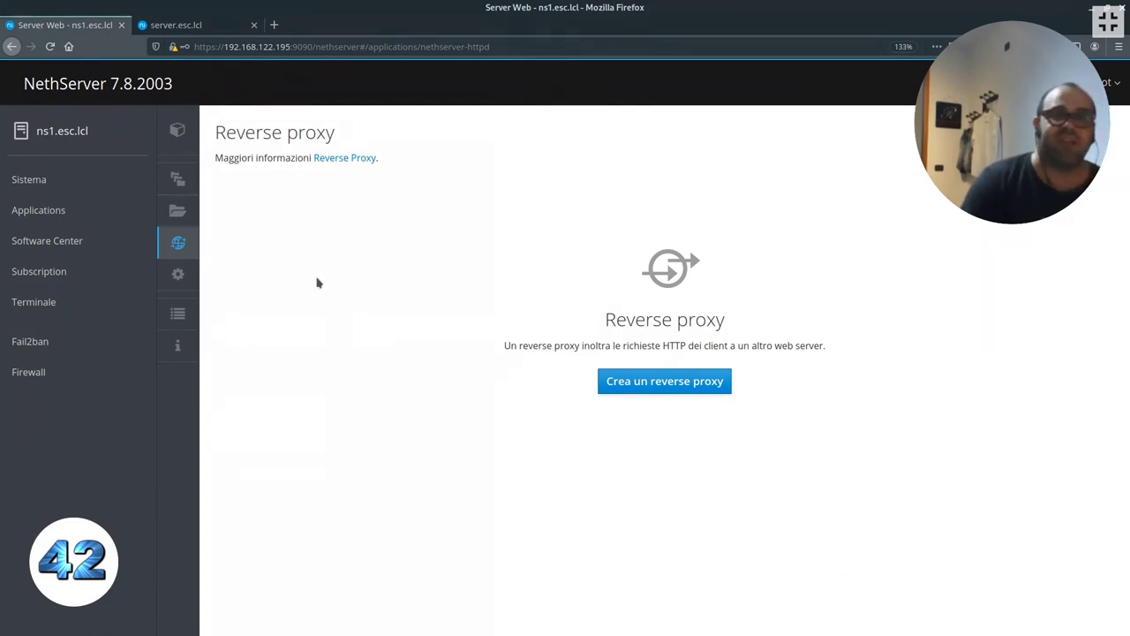
Search the web for nethserver reverse proxy in a new browser tab
left_click(275, 24)
type("neth")
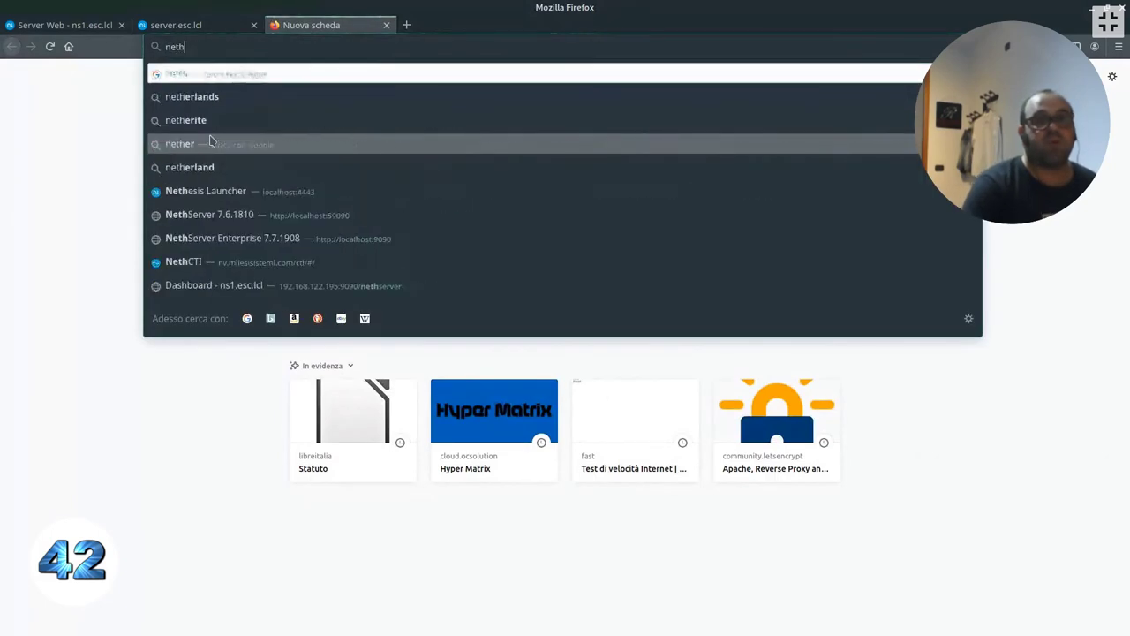
type("serv")
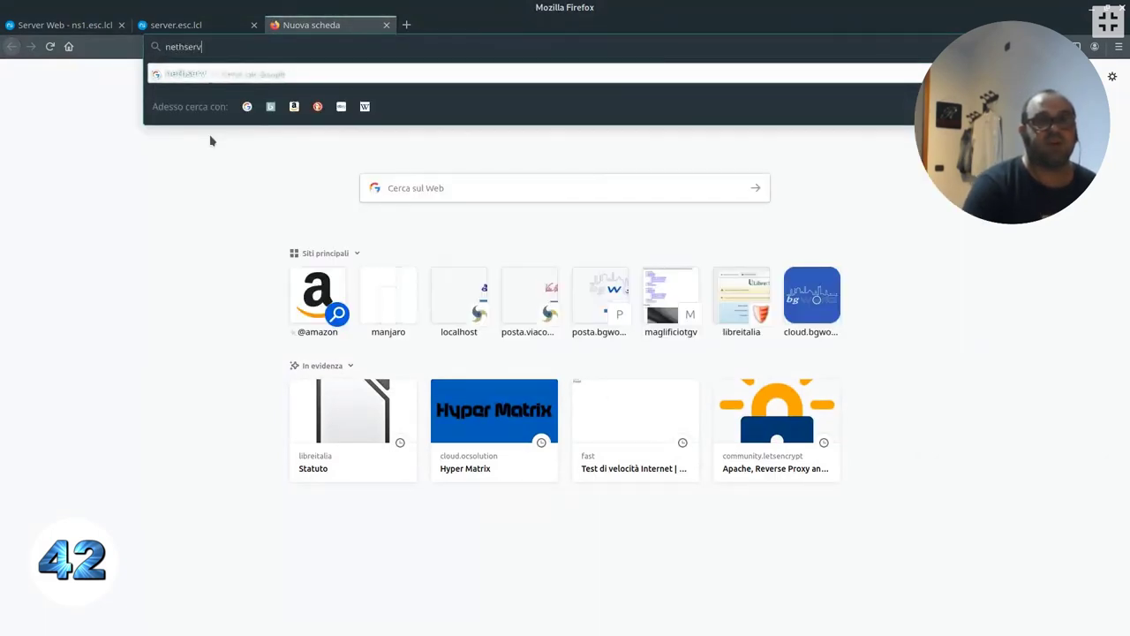
type("er")
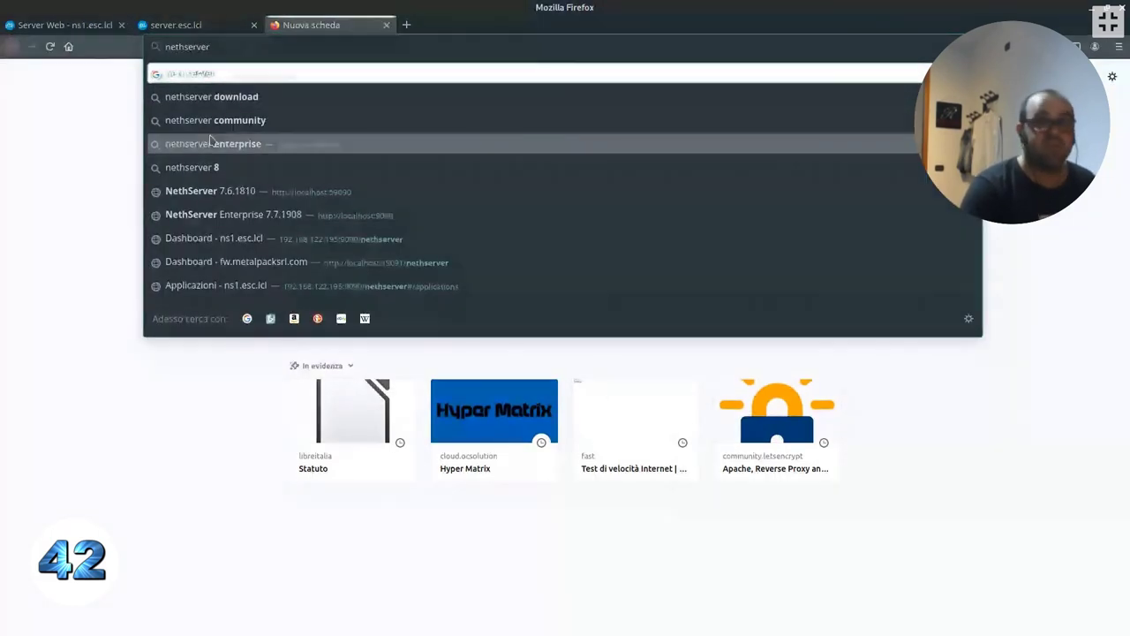
type(" reverse prox")
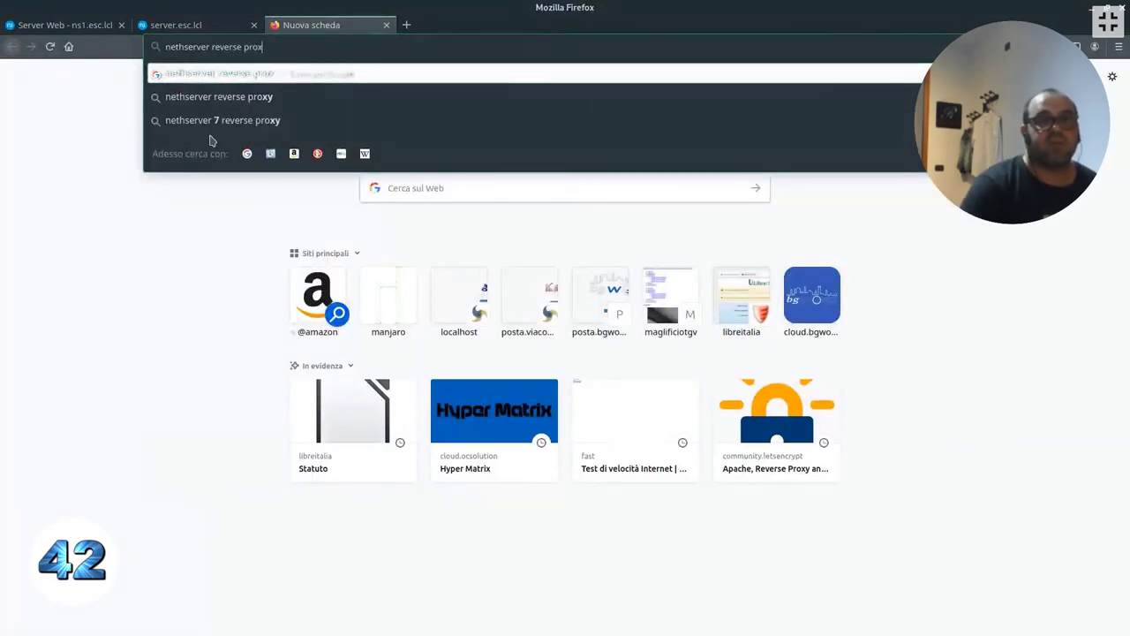
type("y")
key("Return")
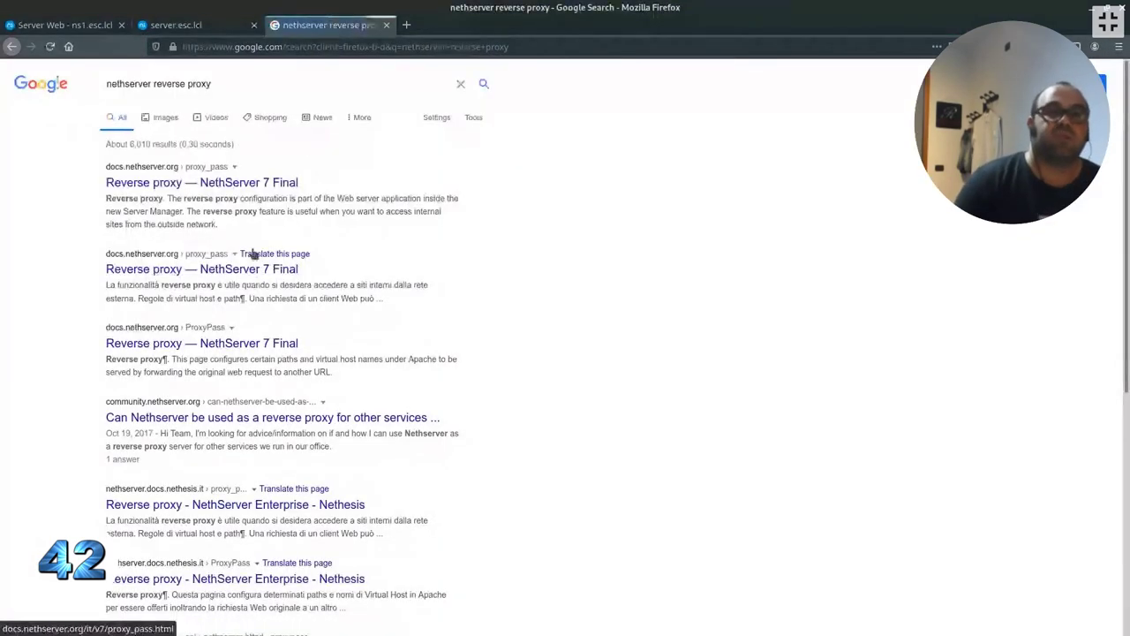
Open the NethServer 7 documentation on reverse proxy and highlight the VirtualHost example for manual configuration
left_click(247, 188)
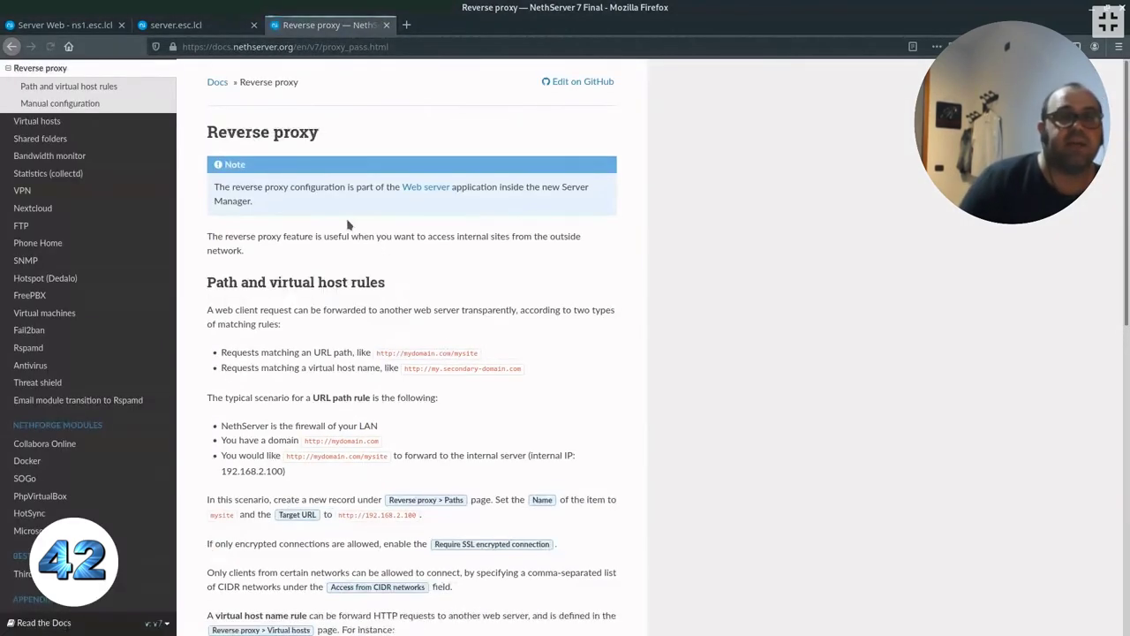
scroll(418, 232, "down", 5)
scroll(421, 234, "down", 9)
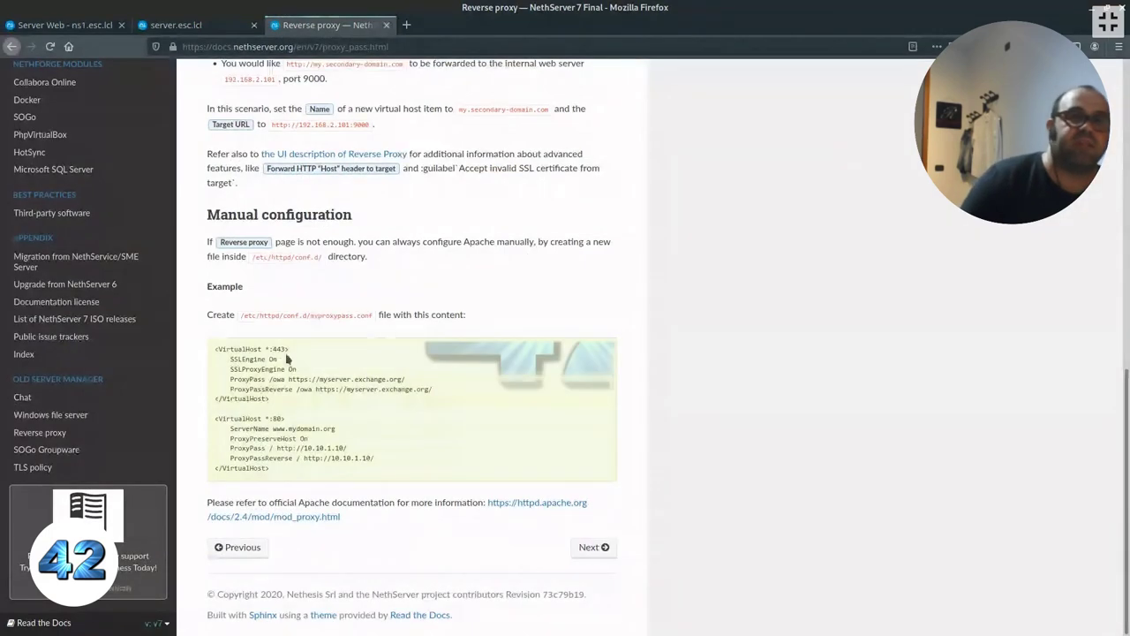
left_click_drag(214, 347, 371, 470)
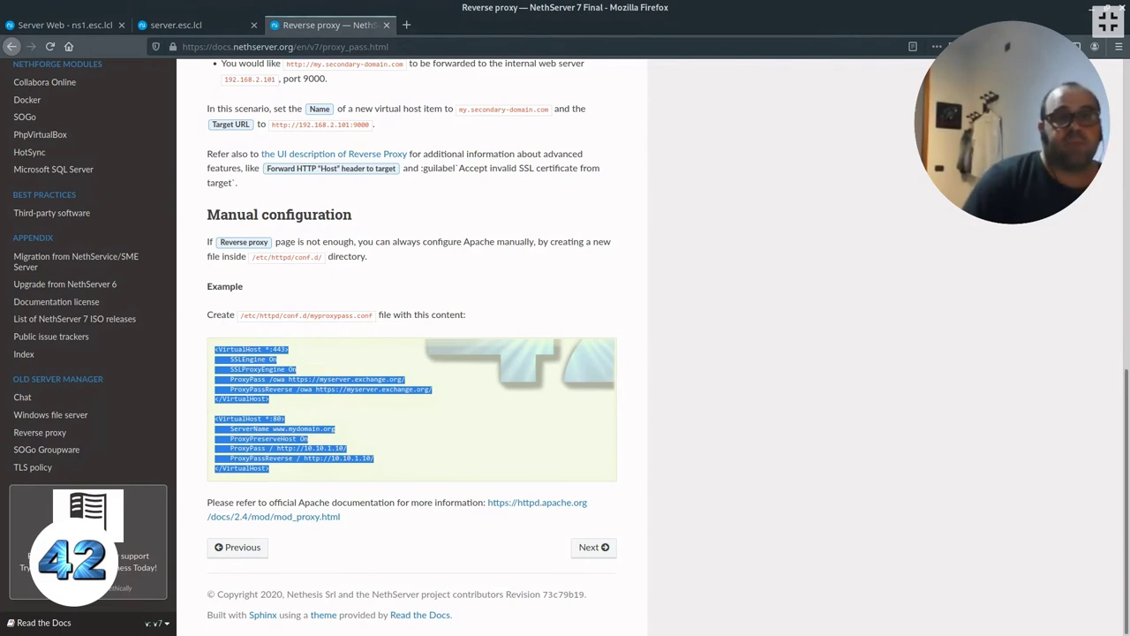
Return briefly to the NethServer reverse proxy page and search the web for nethserver docker in a new browser tab
left_click(75, 28)
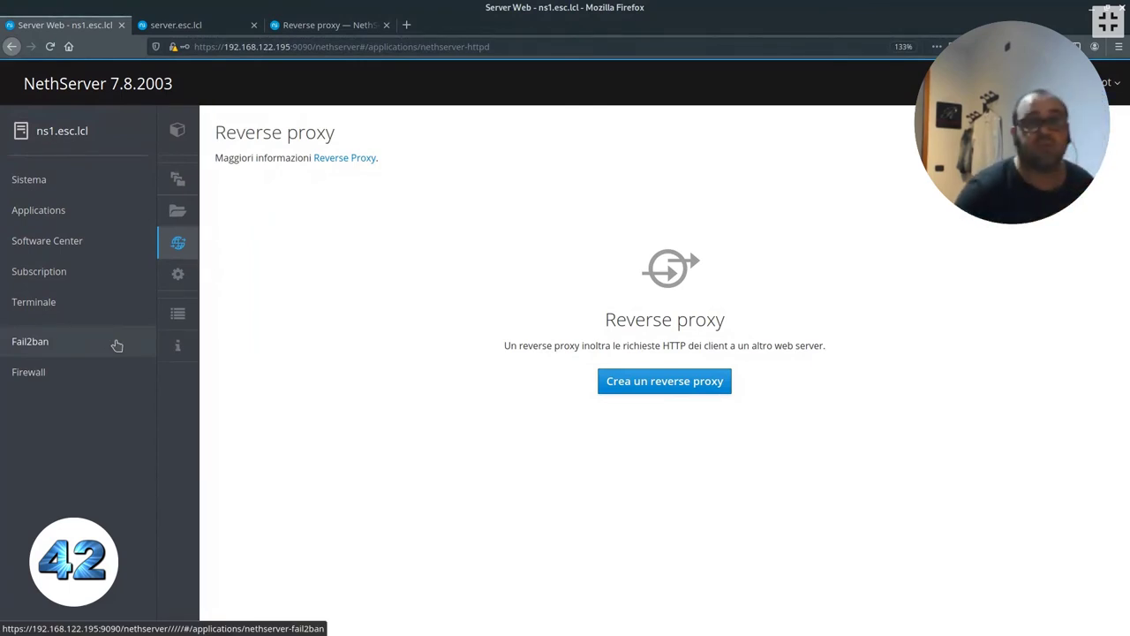
left_click(407, 27)
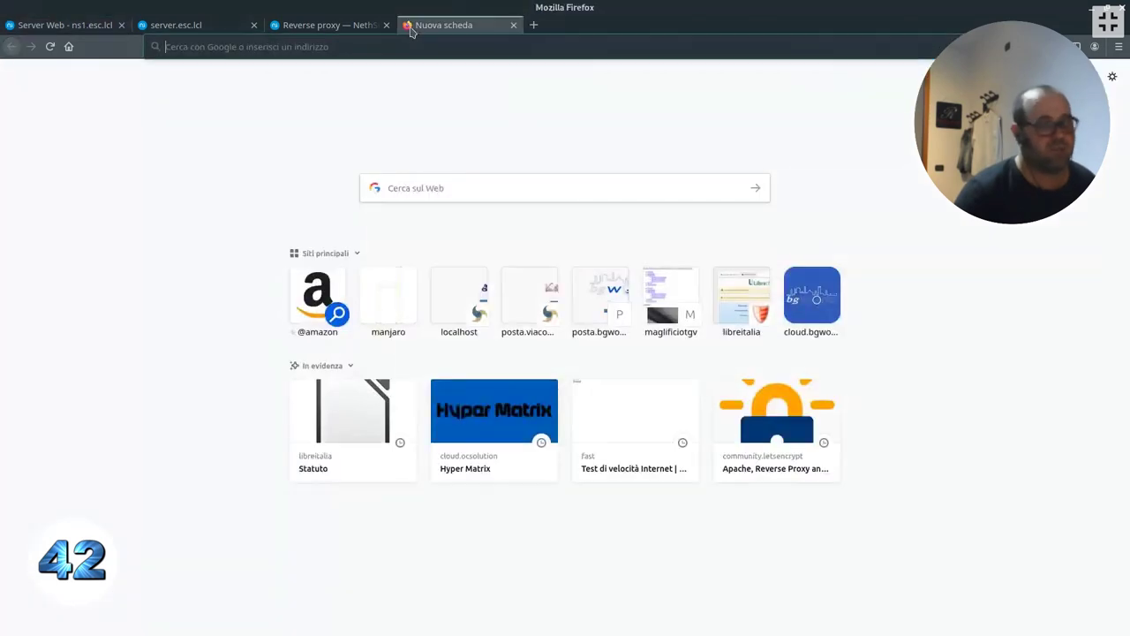
type("n")
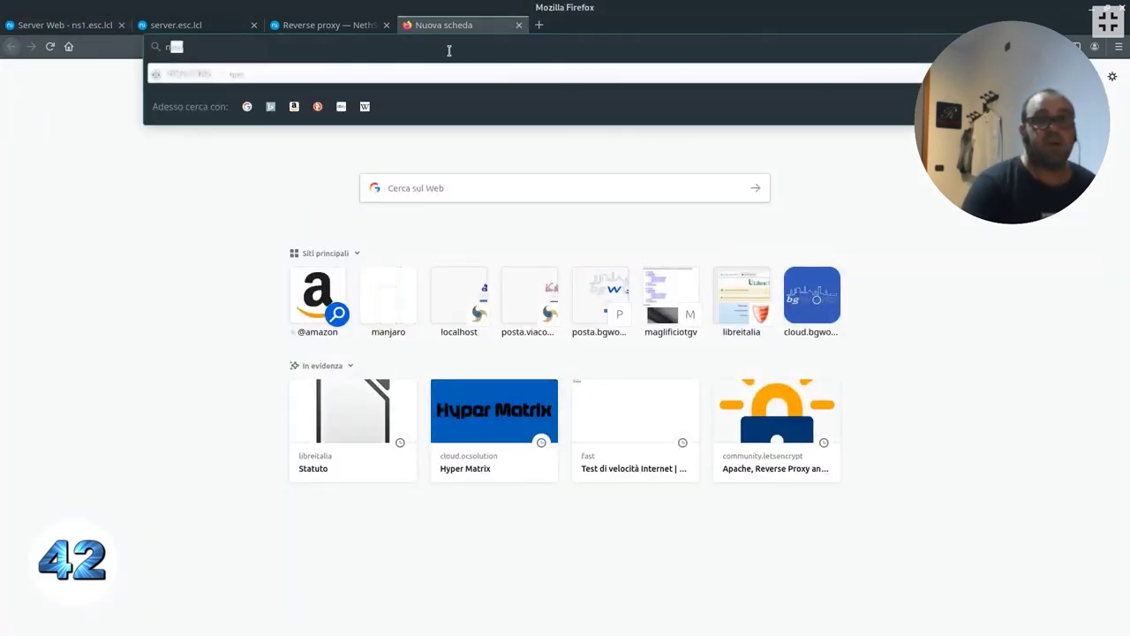
type("ethserver docker")
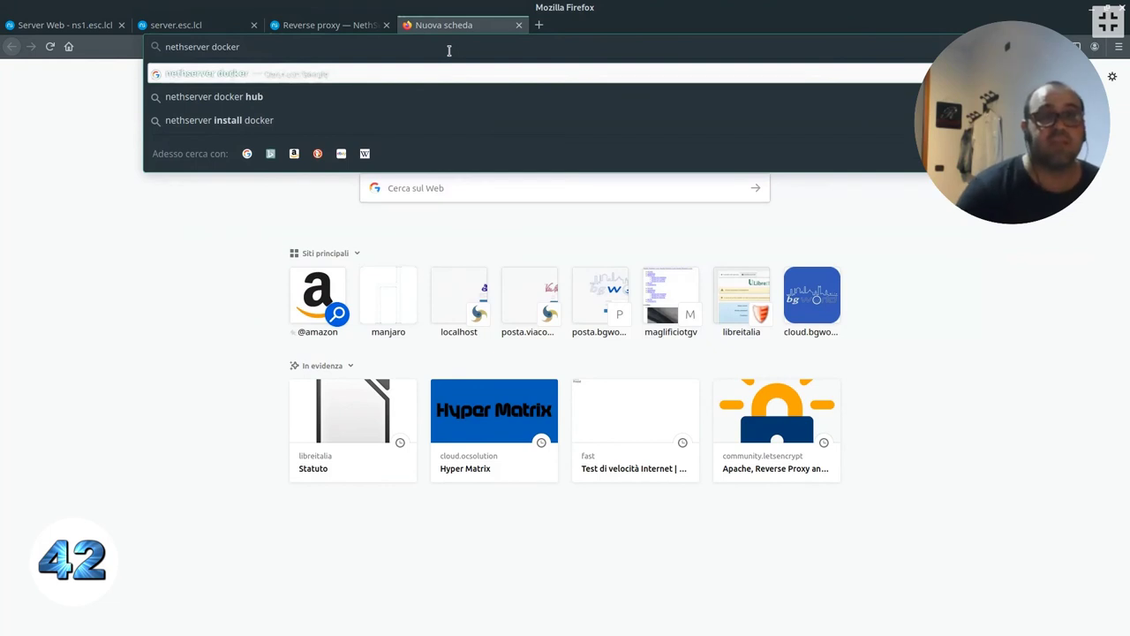
key("Return")
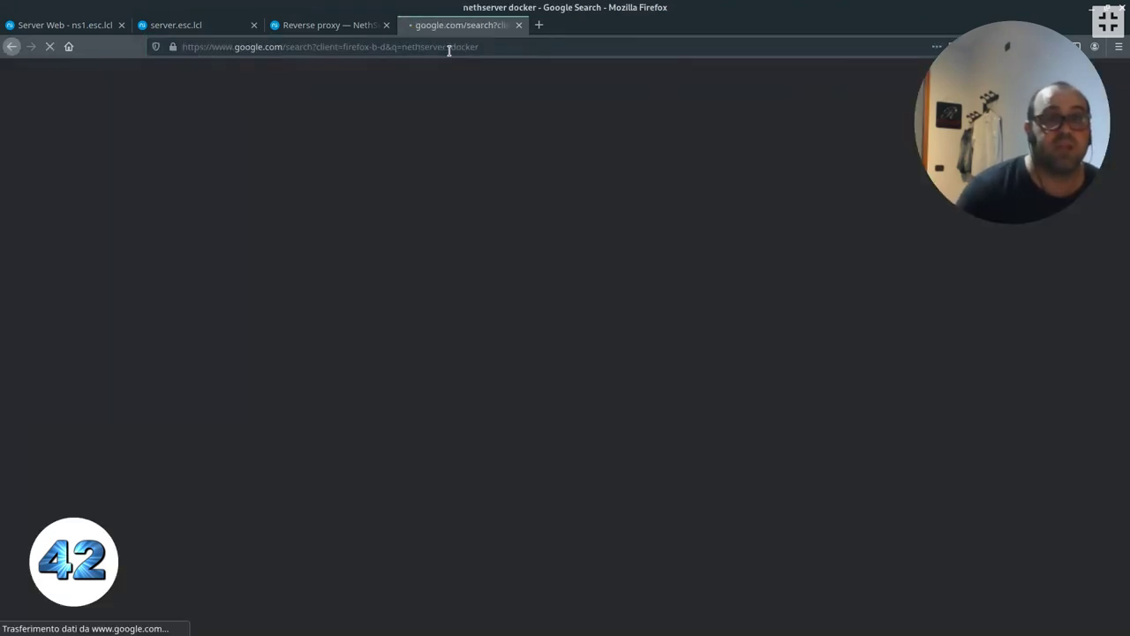
Open the NethServer 7 documentation on Docker and look through its installation, Portainer web interface, Aqua and Aeria network and configuration sections
left_click(205, 182)
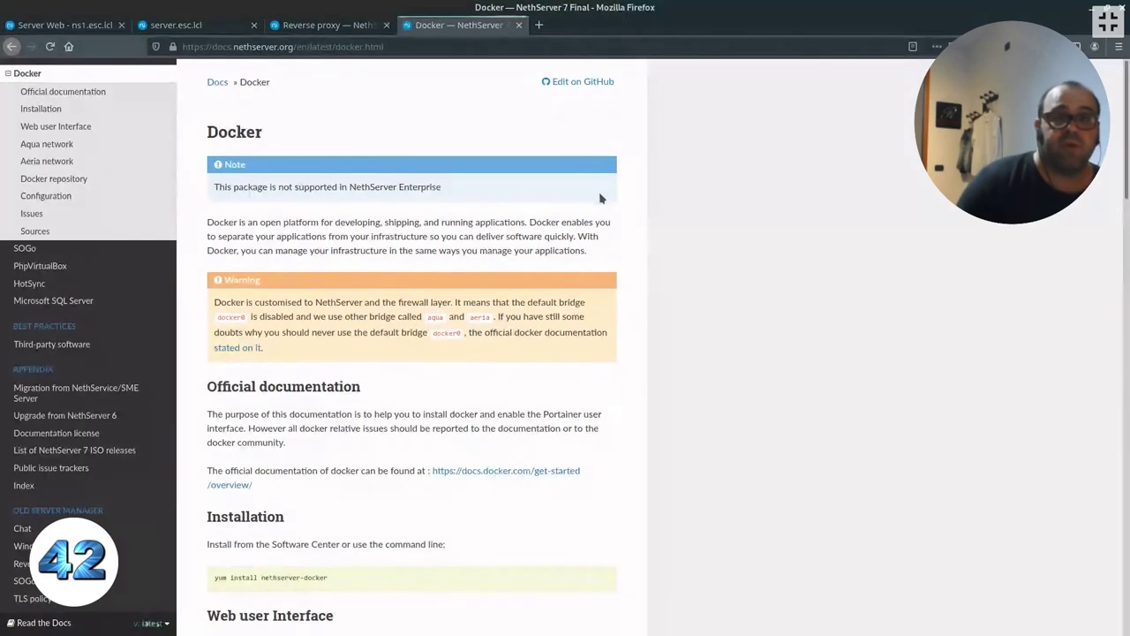
scroll(575, 194, "down", 3)
scroll(547, 255, "down", 4)
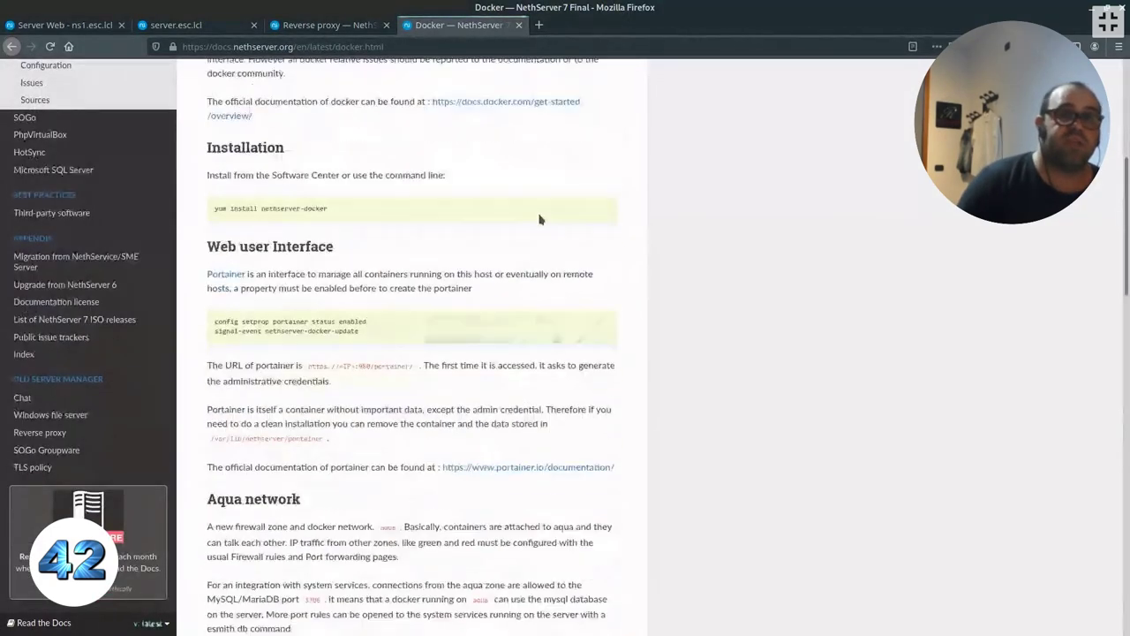
scroll(541, 234, "down", 5)
scroll(541, 231, "down", 14)
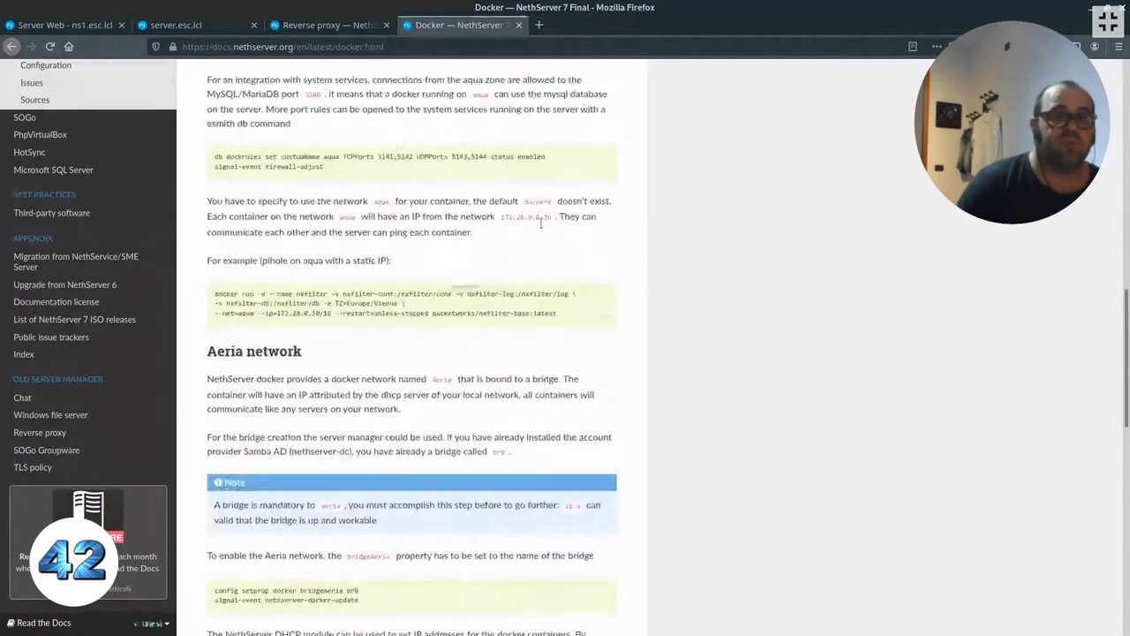
scroll(542, 229, "down", 3)
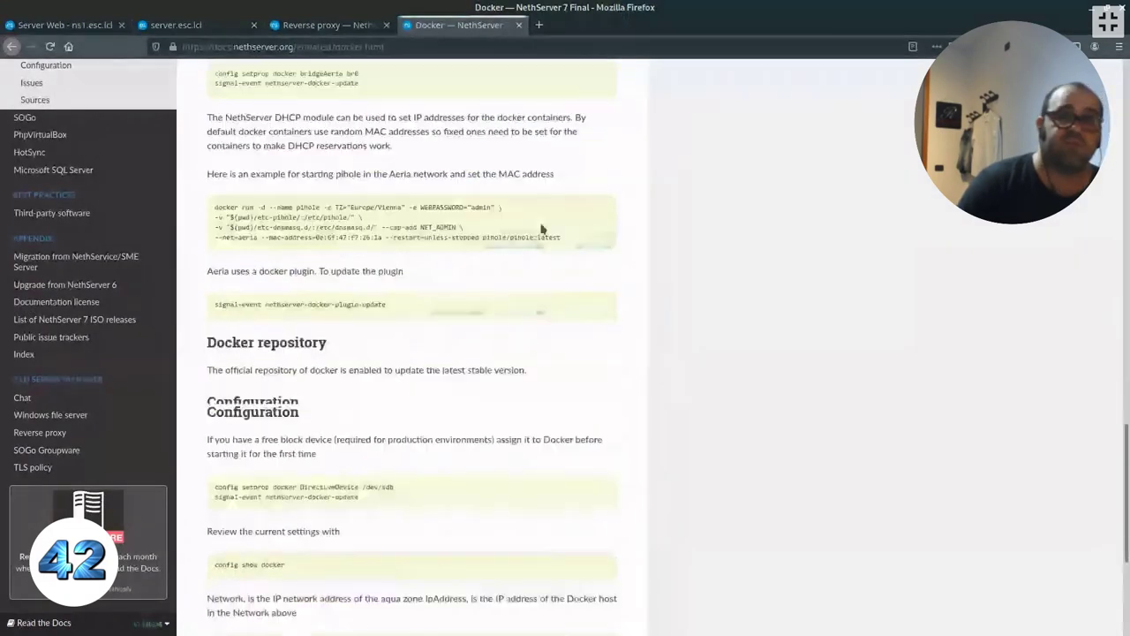